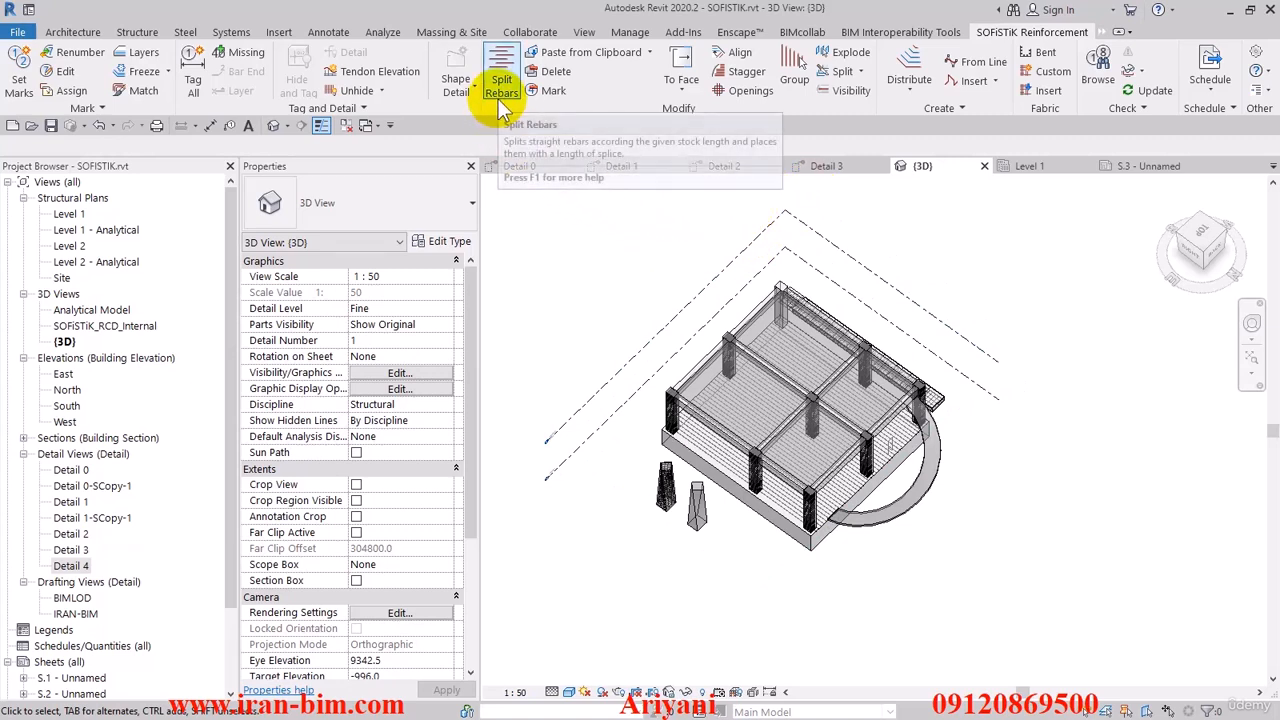
# - Open the Level 1 structural plan and bring the whole slab into view
pyautogui.doubleClick(68, 215)
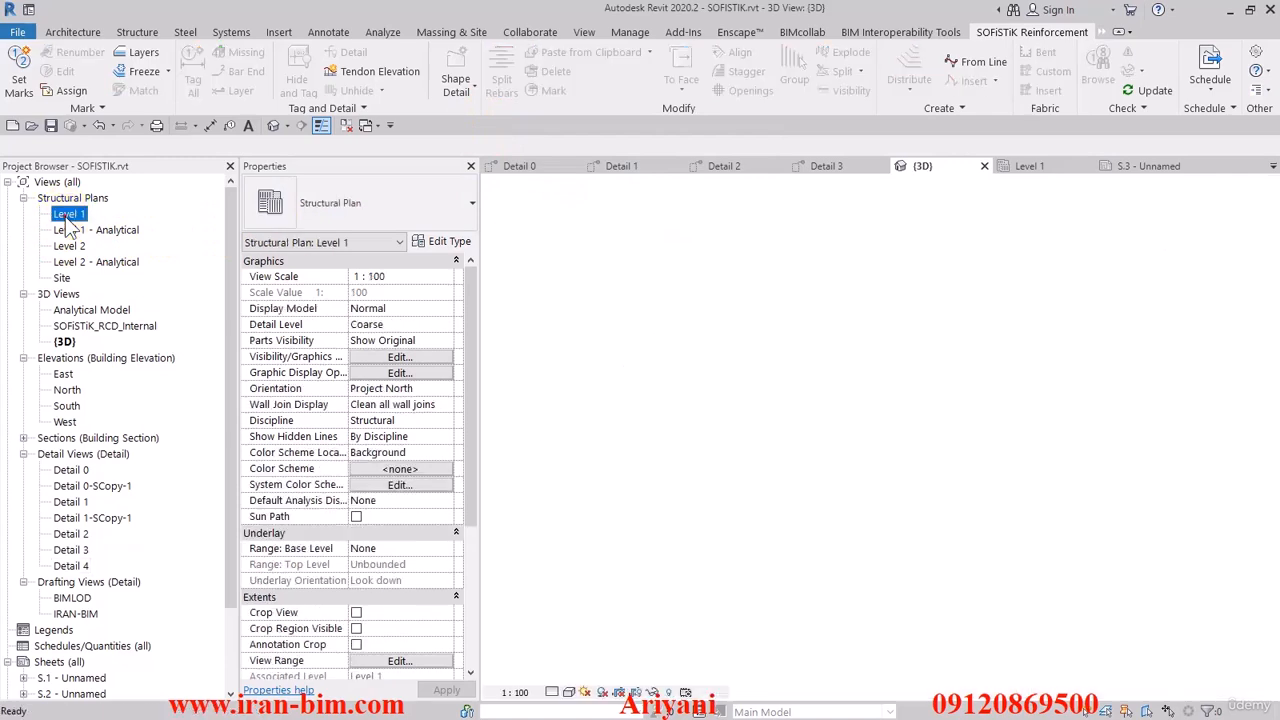
pyautogui.scroll(-5, 852, 410)
pyautogui.moveTo(855, 413); pyautogui.dragTo(812, 493, button='middle')
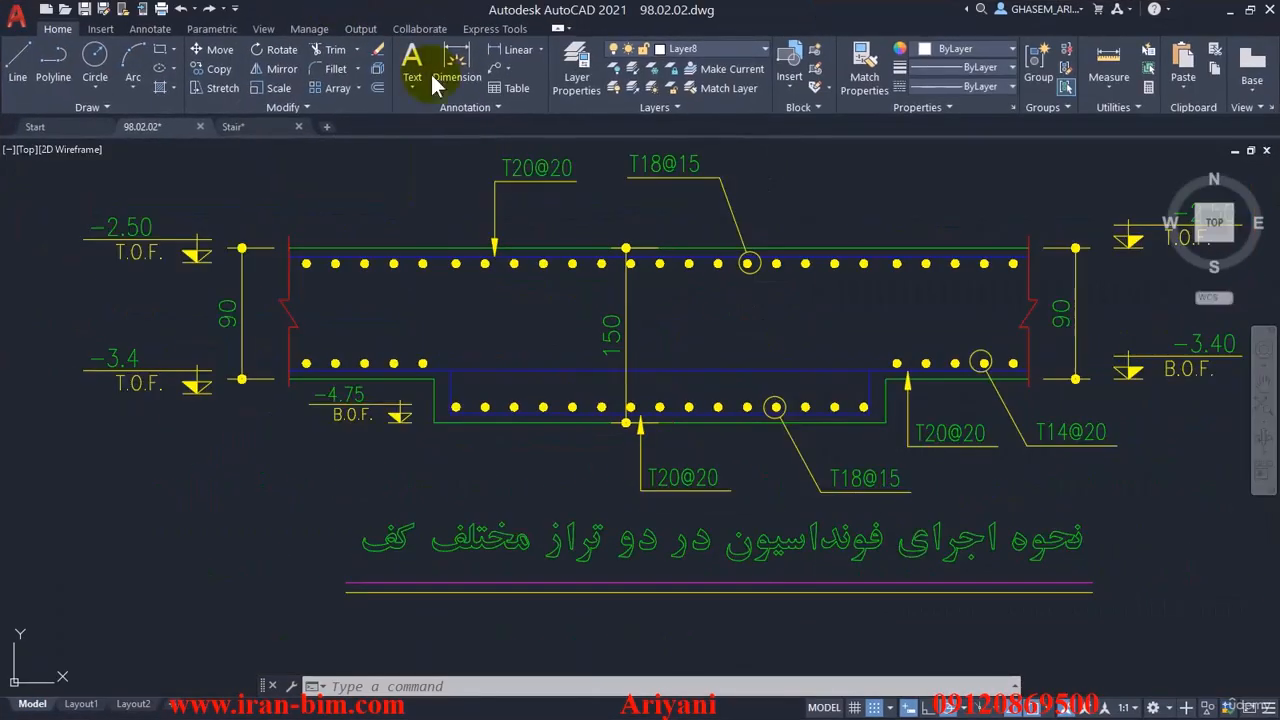
# - Switch to AutoCAD and examine a beam reinforcement elevation around grid D5 in the 98.02.02 drawing
pyautogui.scroll(-5, 509, 284)
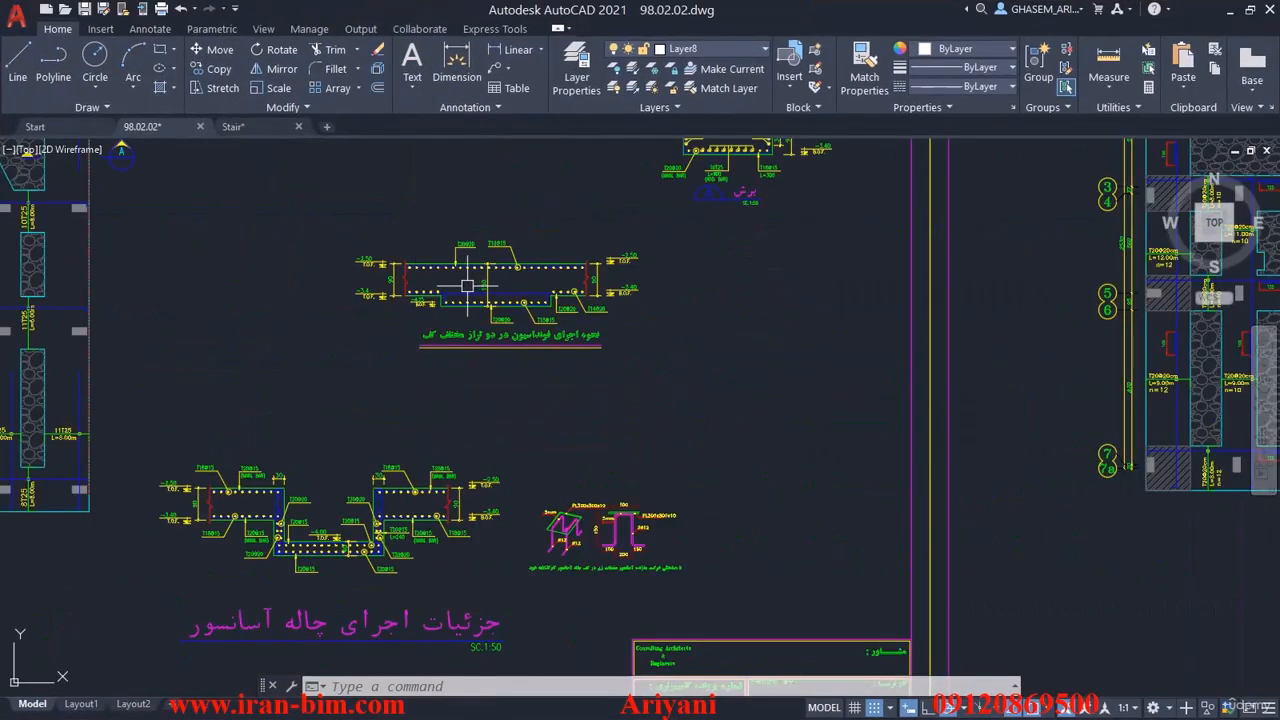
pyautogui.scroll(-3, 497, 283)
pyautogui.moveTo(778, 315); pyautogui.dragTo(419, 222, button='middle')
pyautogui.scroll(-2, 419, 222)
pyautogui.moveTo(700, 375); pyautogui.dragTo(727, 256, button='middle')
pyautogui.scroll(1, 727, 256)
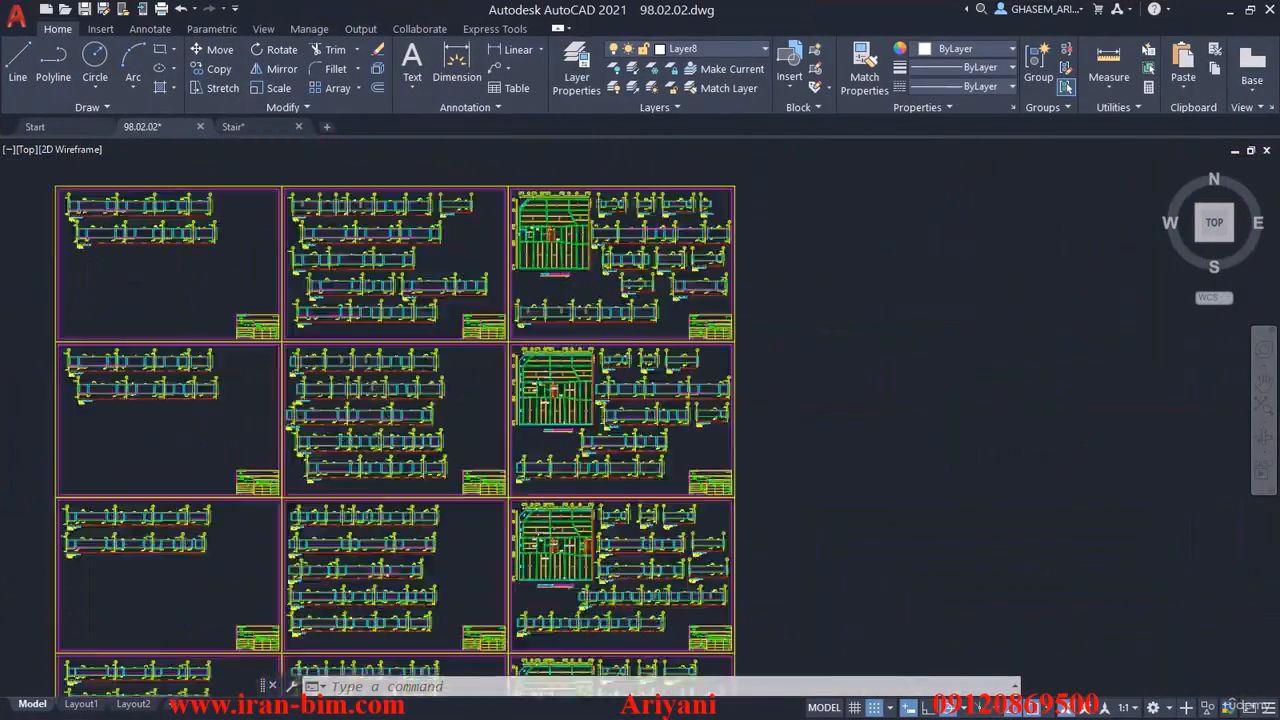
pyautogui.scroll(7, 400, 300)
pyautogui.moveTo(335, 238); pyautogui.dragTo(583, 405, button='middle')
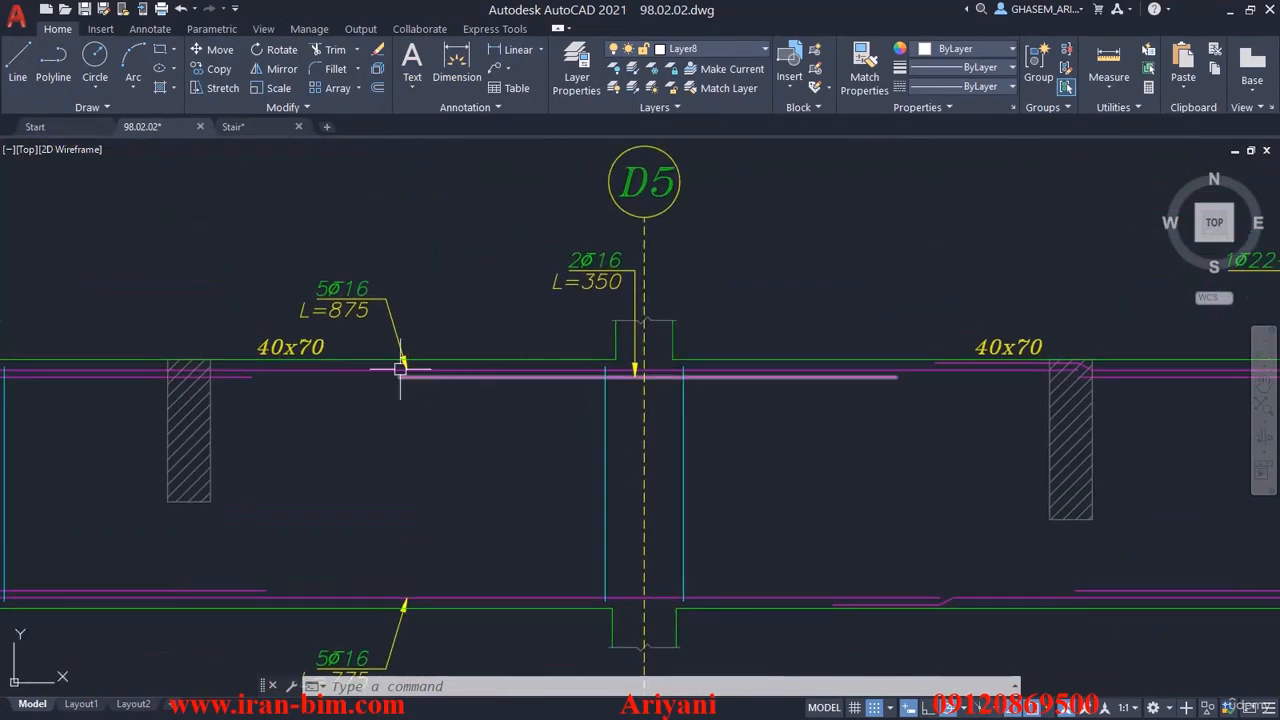
# - Select the successive top longitudinal bar polylines along the beam to trace where they overlap between grids D5 and K6
pyautogui.click(352, 375)
pyautogui.click(344, 370)
pyautogui.scroll(-2, 353, 382)
pyautogui.moveTo(735, 400); pyautogui.dragTo(433, 372, button='middle')
pyautogui.scroll(4, 551, 366)
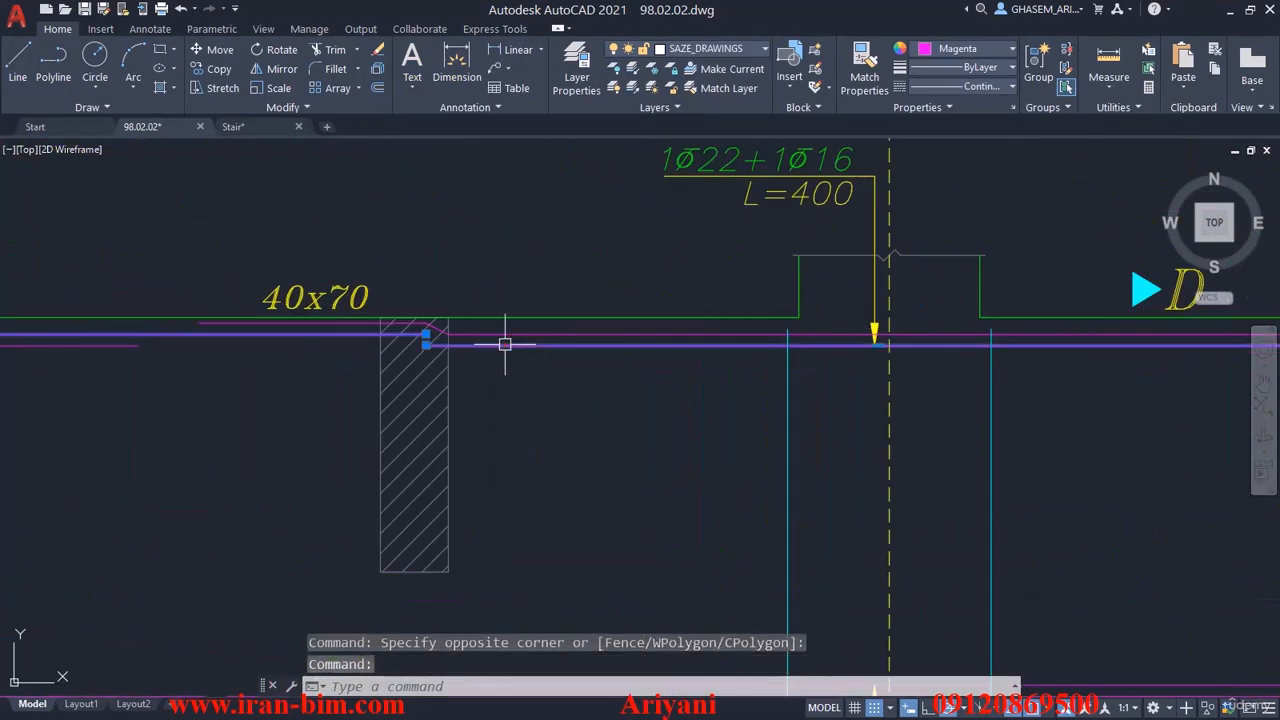
pyautogui.scroll(-2, 394, 360)
pyautogui.click(387, 366)
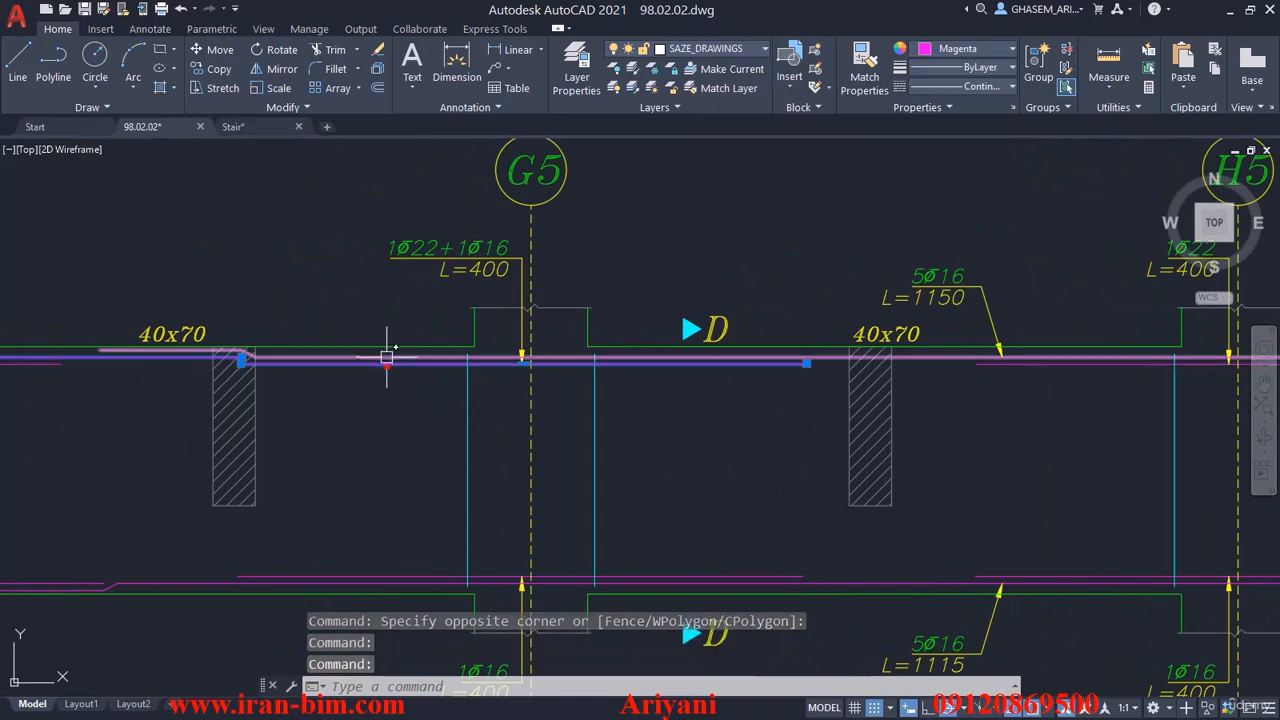
pyautogui.scroll(-6, 380, 364)
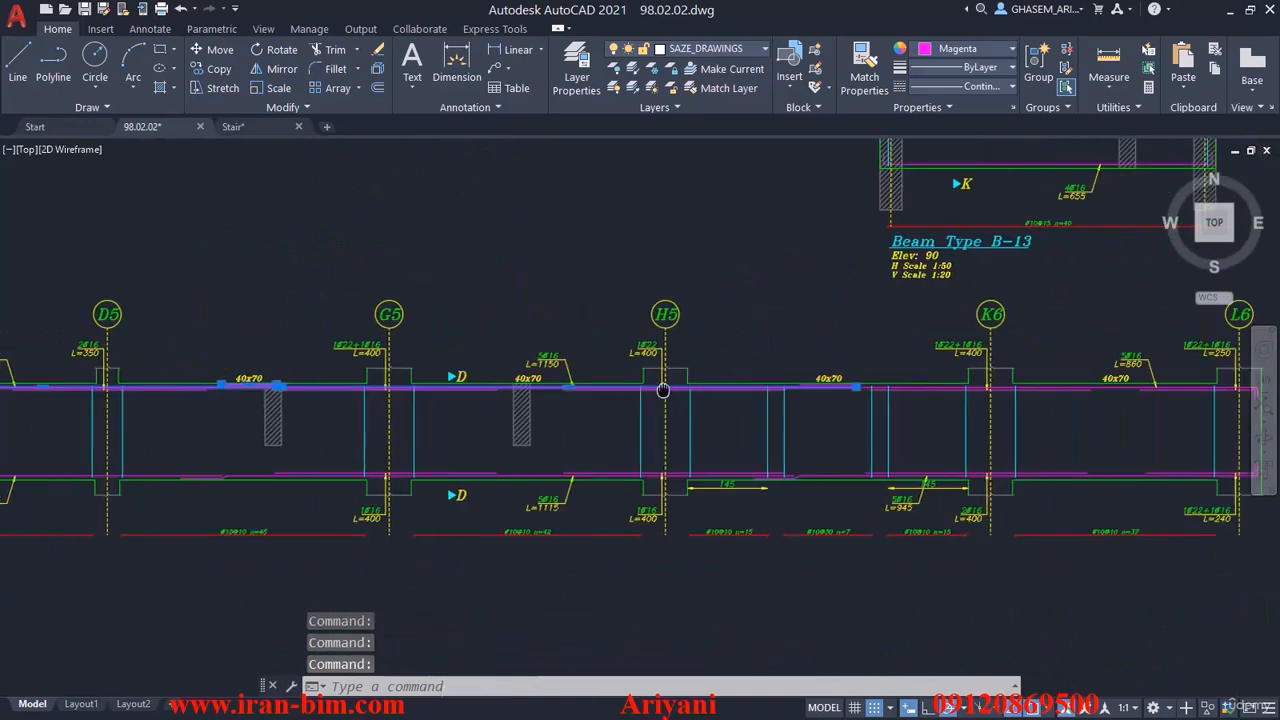
pyautogui.scroll(2, 724, 391)
pyautogui.scroll(5, 591, 385)
pyautogui.click(587, 373)
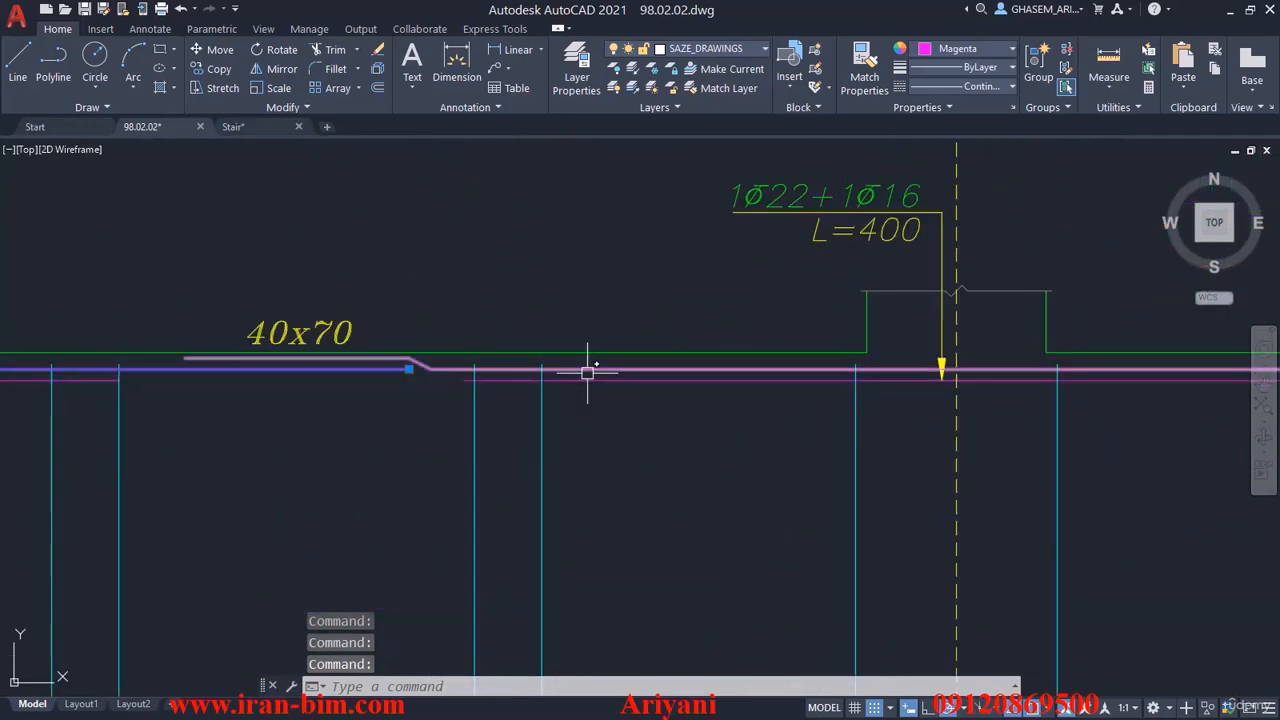
# - Display the full properties of the selected top bar polylines and enlarge the Properties palette
pyautogui.rightClick(602, 305)
pyautogui.click(644, 614)
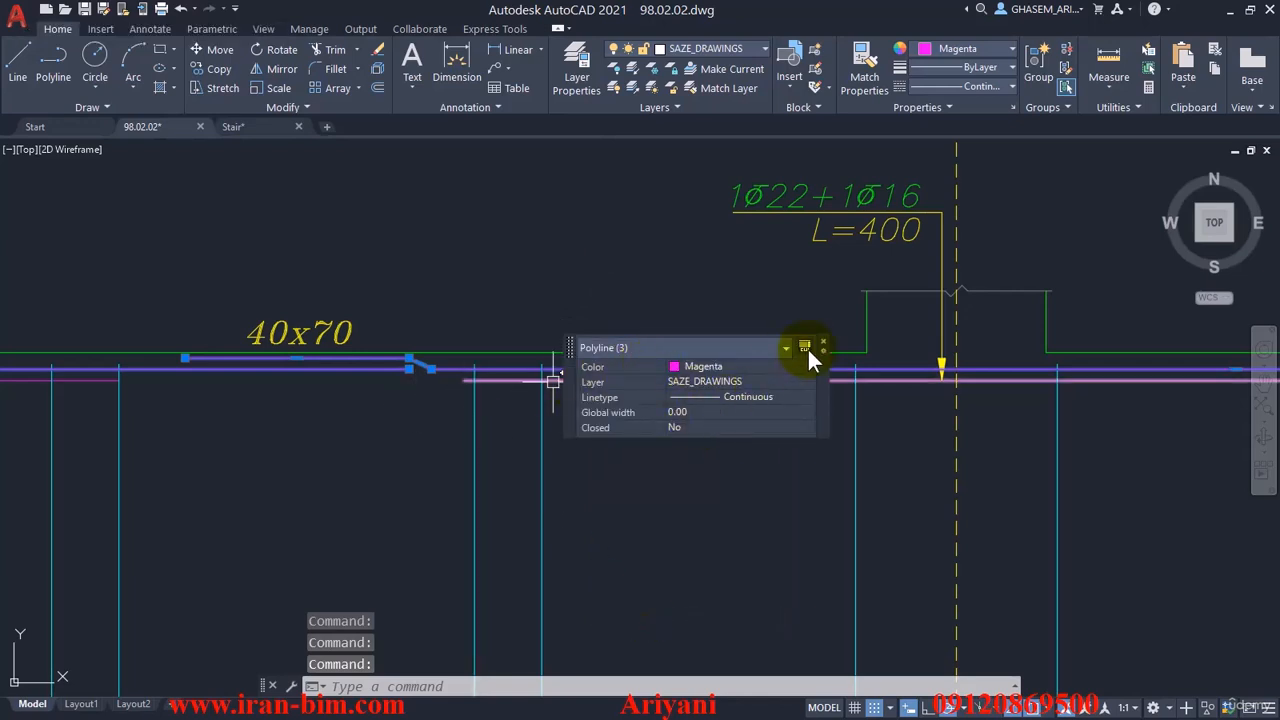
pyautogui.rightClick(648, 258)
pyautogui.click(690, 592)
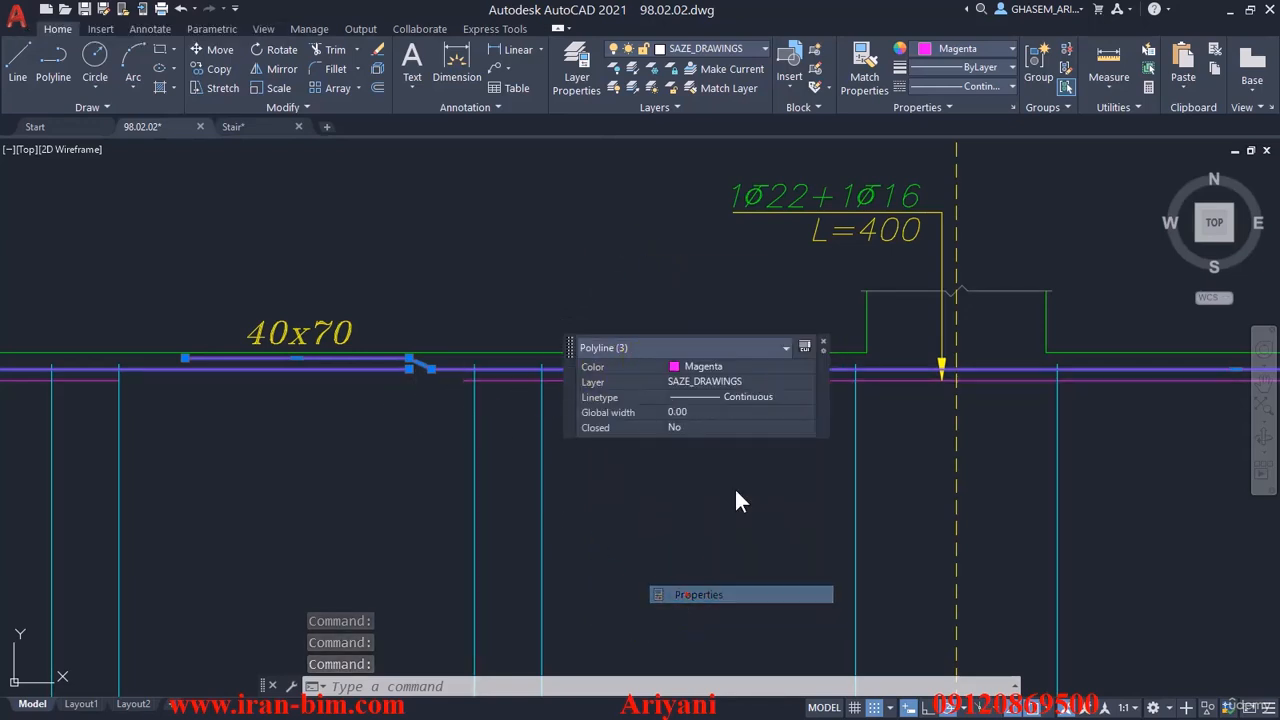
pyautogui.click(823, 343)
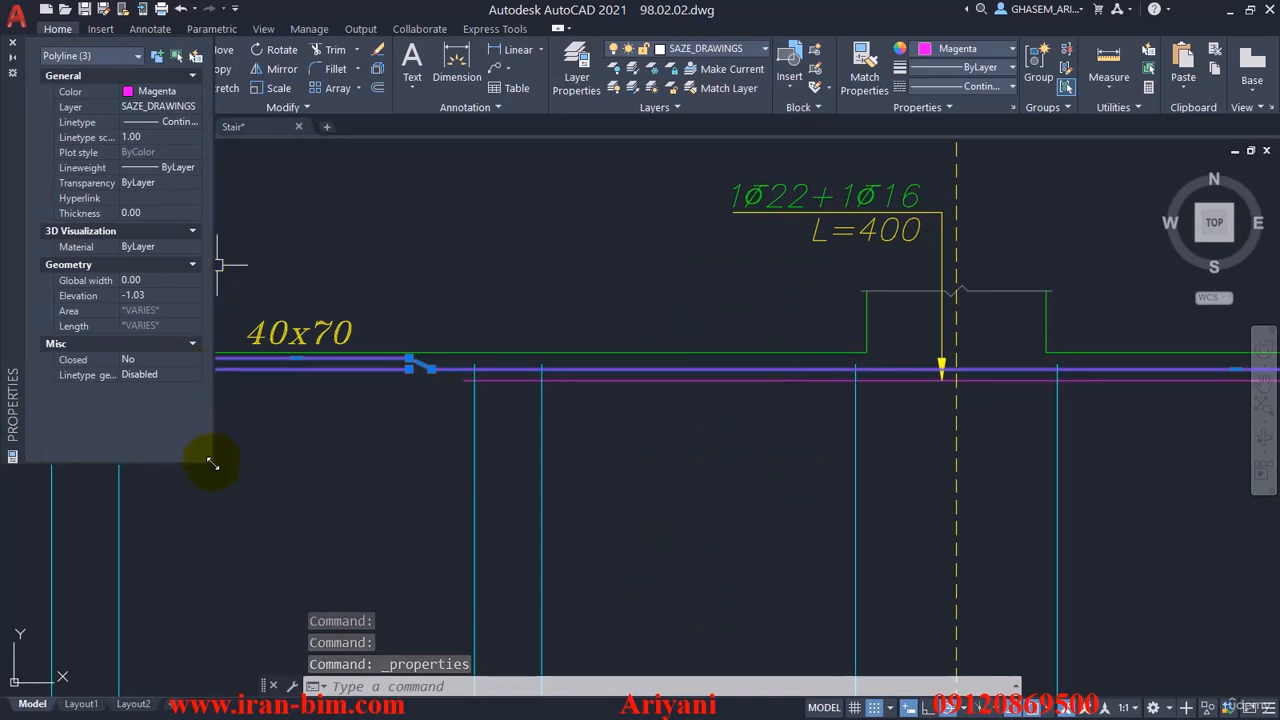
pyautogui.moveTo(212, 460); pyautogui.dragTo(323, 563)
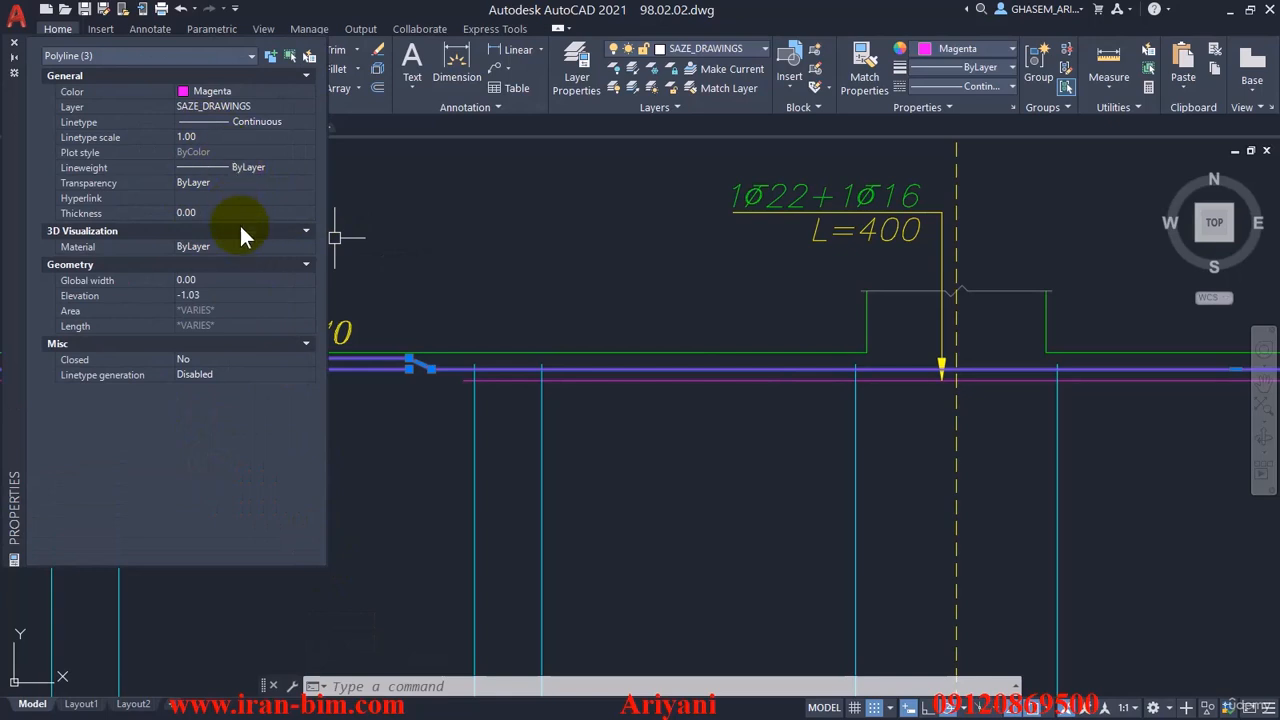
# - Inspect the properties of only the cranked top bar between H5 and K6, then clear the selection and close the Properties palette
pyautogui.moveTo(632, 300); pyautogui.dragTo(760, 320, button='middle')
pyautogui.press('Escape')
pyautogui.press('Escape')
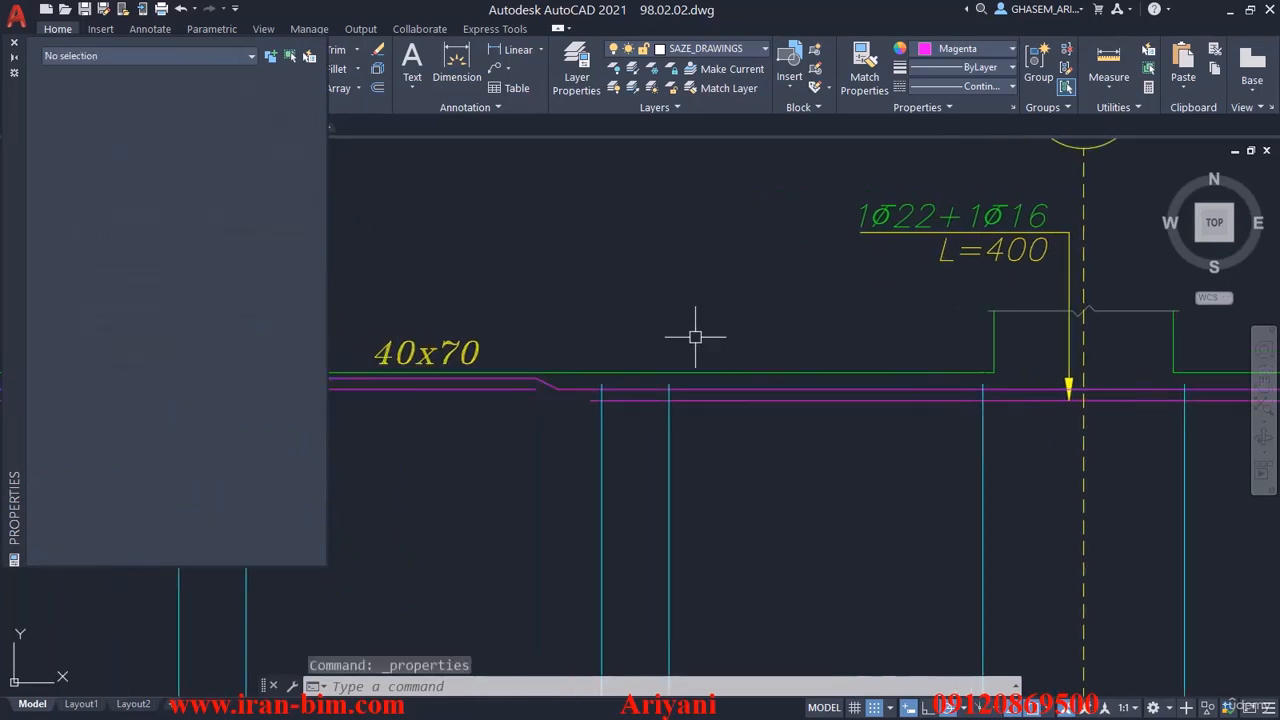
pyautogui.click(549, 384)
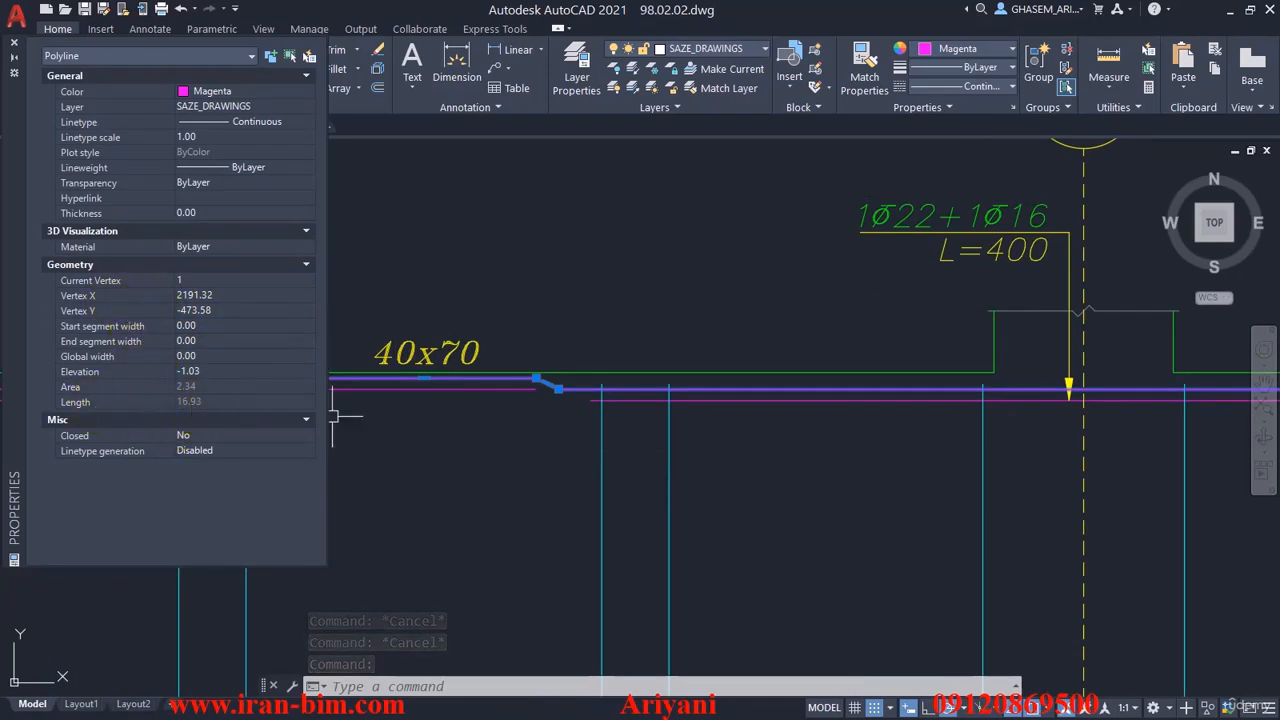
pyautogui.scroll(-5, 520, 390)
pyautogui.scroll(7, 684, 405)
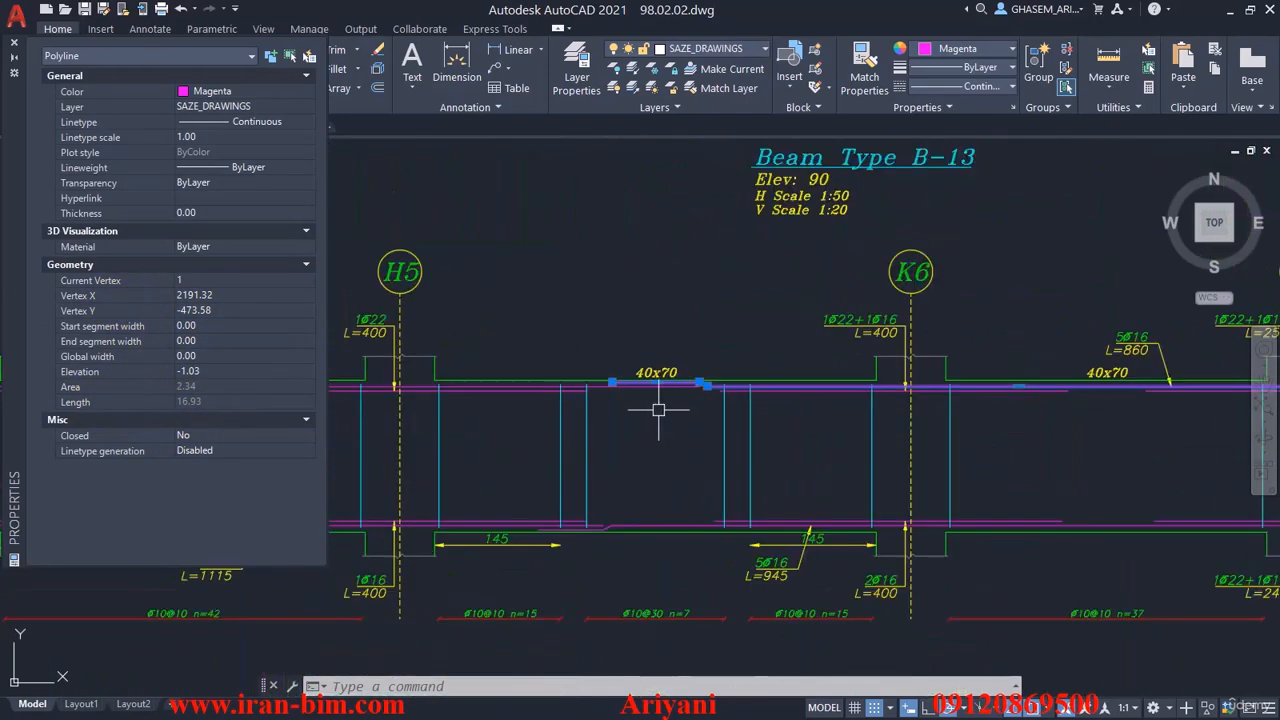
pyautogui.press('Escape')
pyautogui.press('Escape')
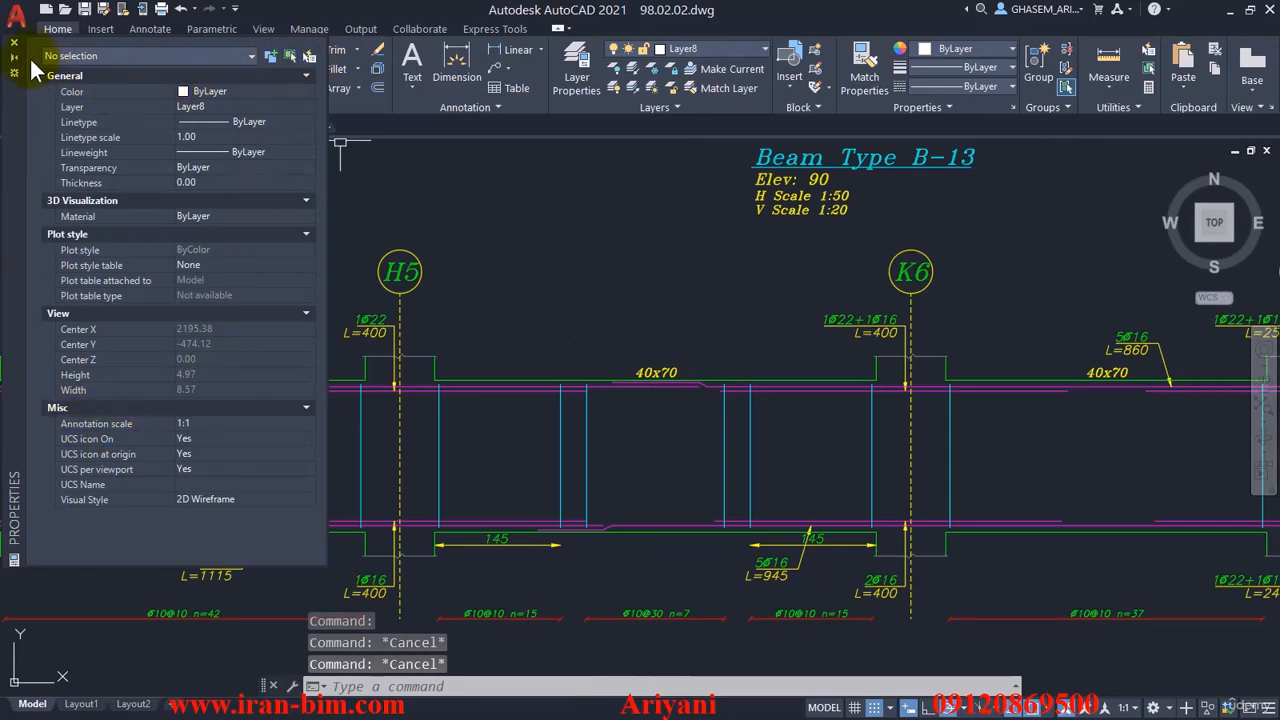
pyautogui.click(15, 45)
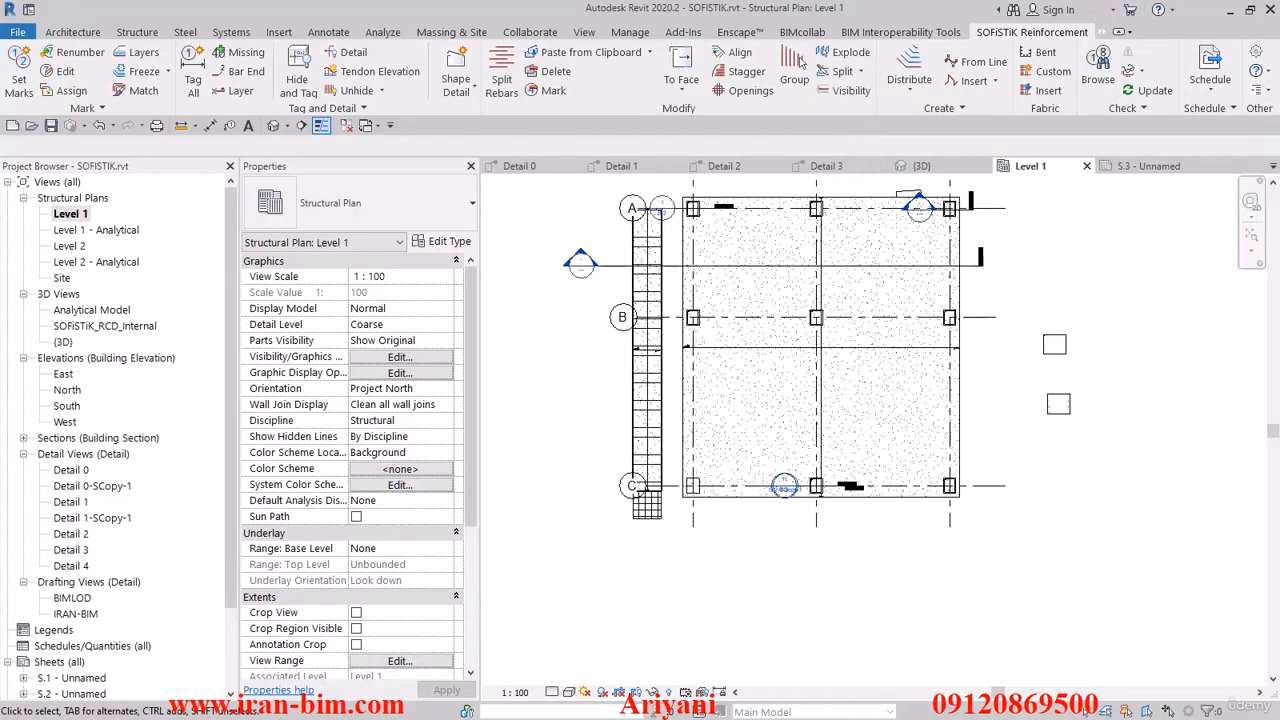
# - Switch back to Revit and set the Level 1 plan's visual style to Wireframe
pyautogui.click(843, 386)
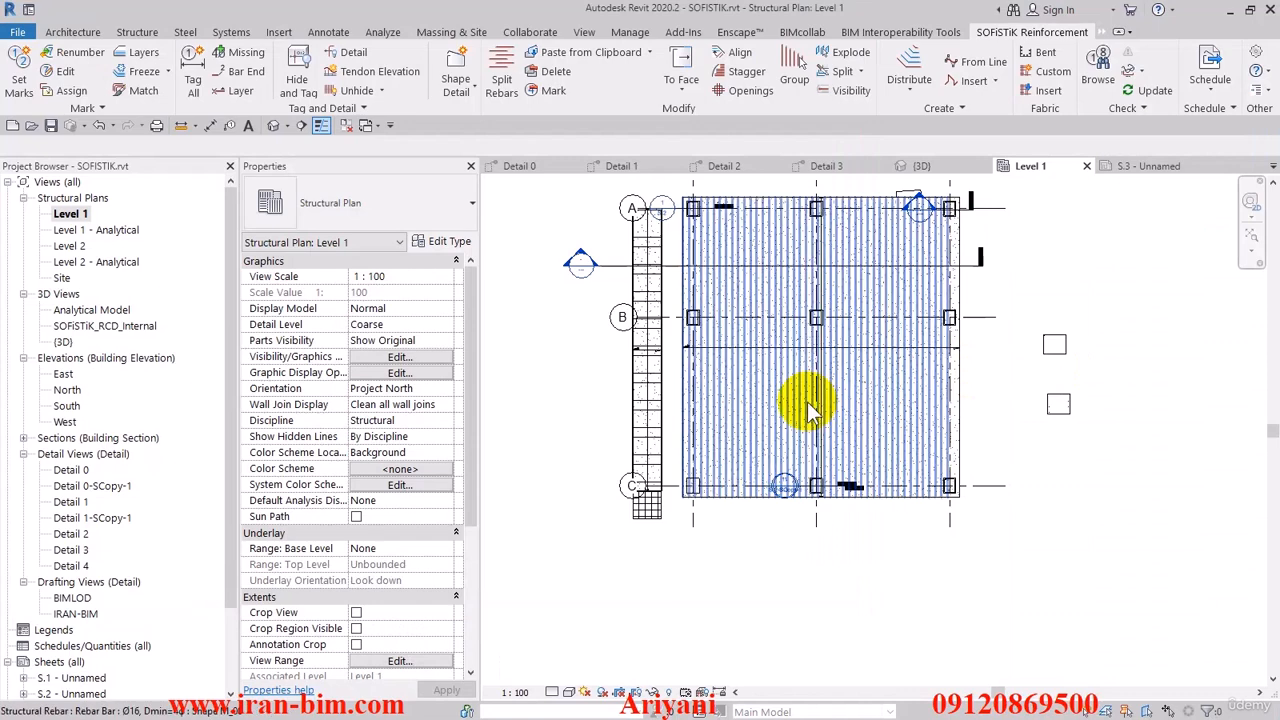
pyautogui.scroll(2, 810, 410)
pyautogui.click(569, 692)
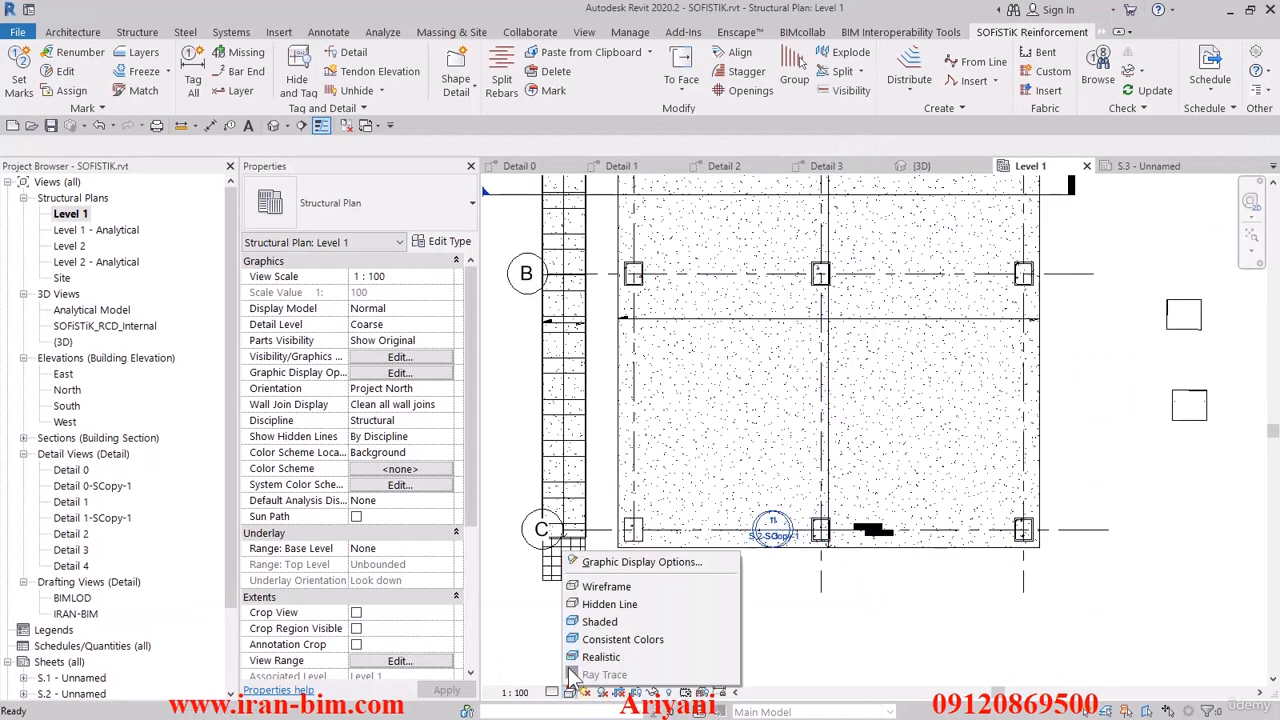
pyautogui.click(586, 594)
pyautogui.scroll(-2, 580, 503)
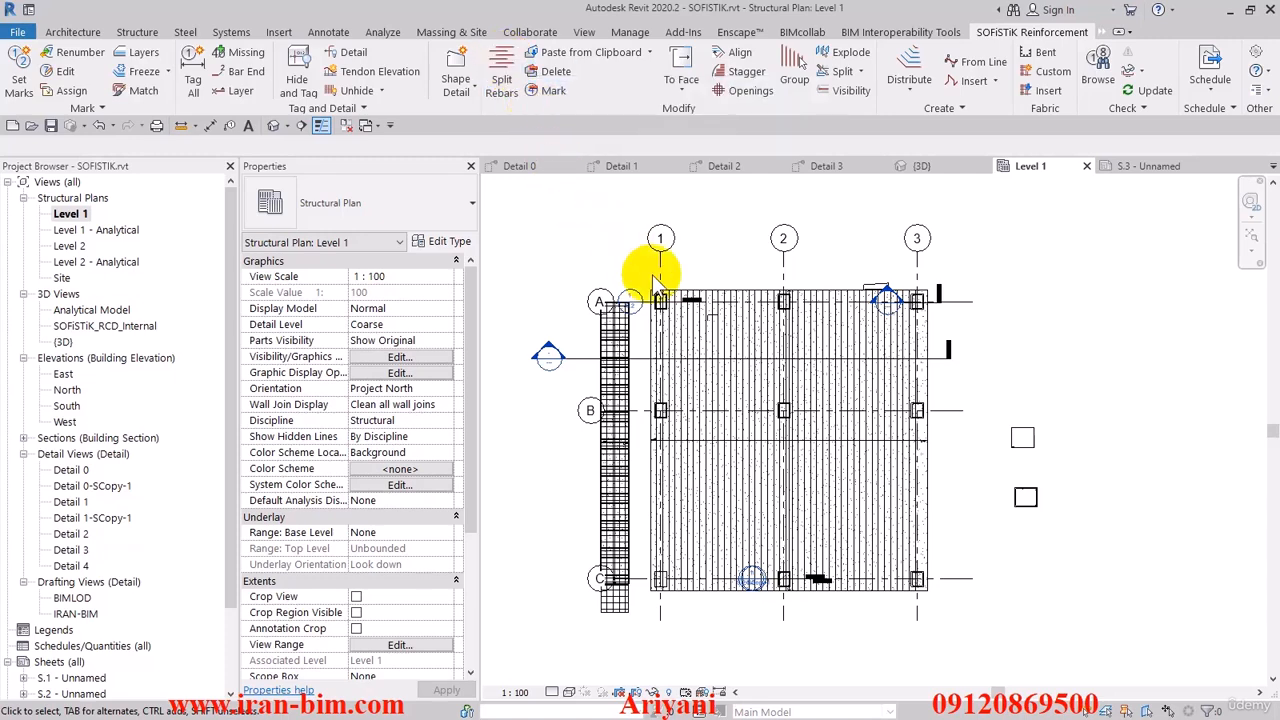
# - Start Split Rebars on the slab's rebar set running between grids A and C, bringing up its split settings
pyautogui.moveTo(580, 203); pyautogui.dragTo(557, 200, button='middle')
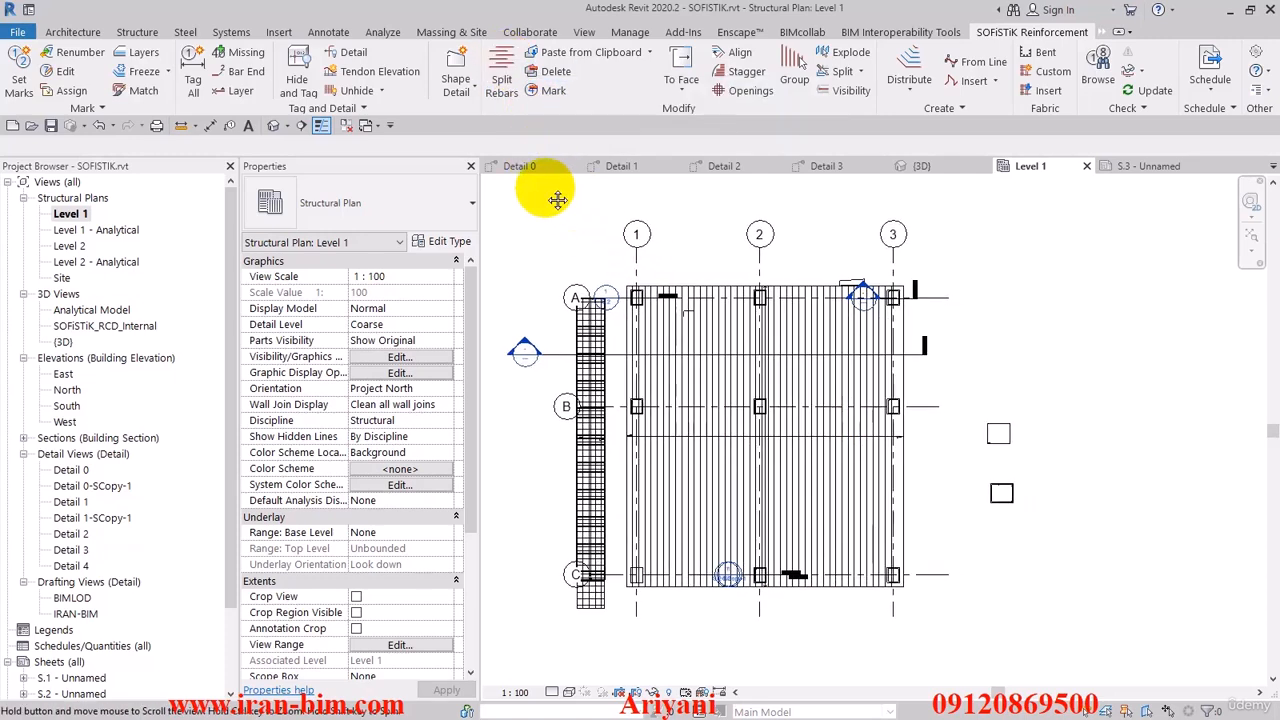
pyautogui.click(501, 82)
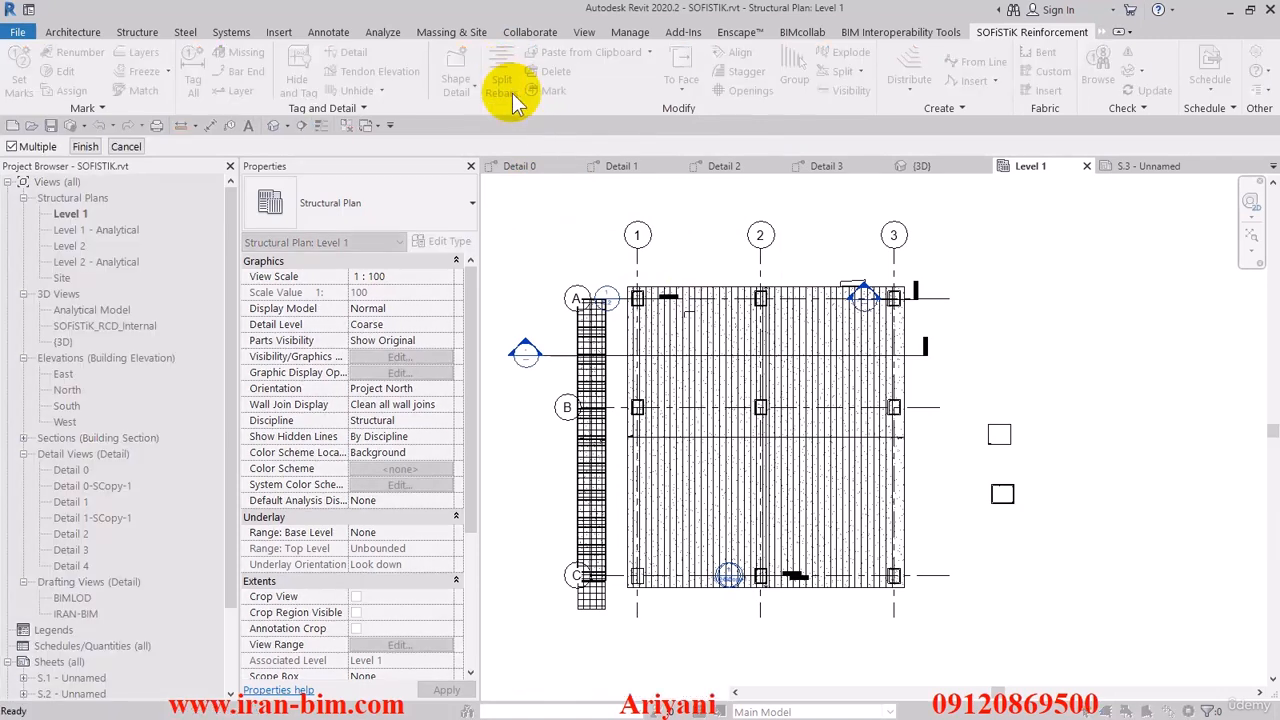
pyautogui.click(673, 320)
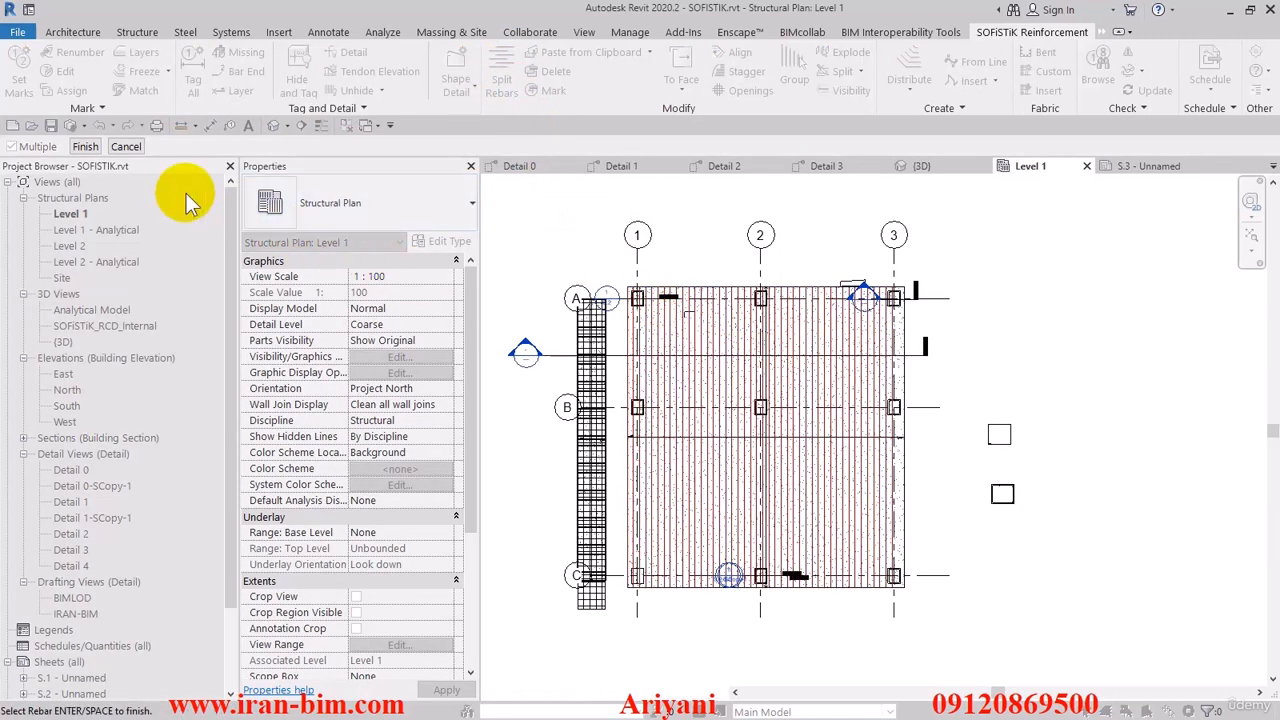
pyautogui.click(85, 146)
pyautogui.moveTo(646, 249); pyautogui.dragTo(431, 146)
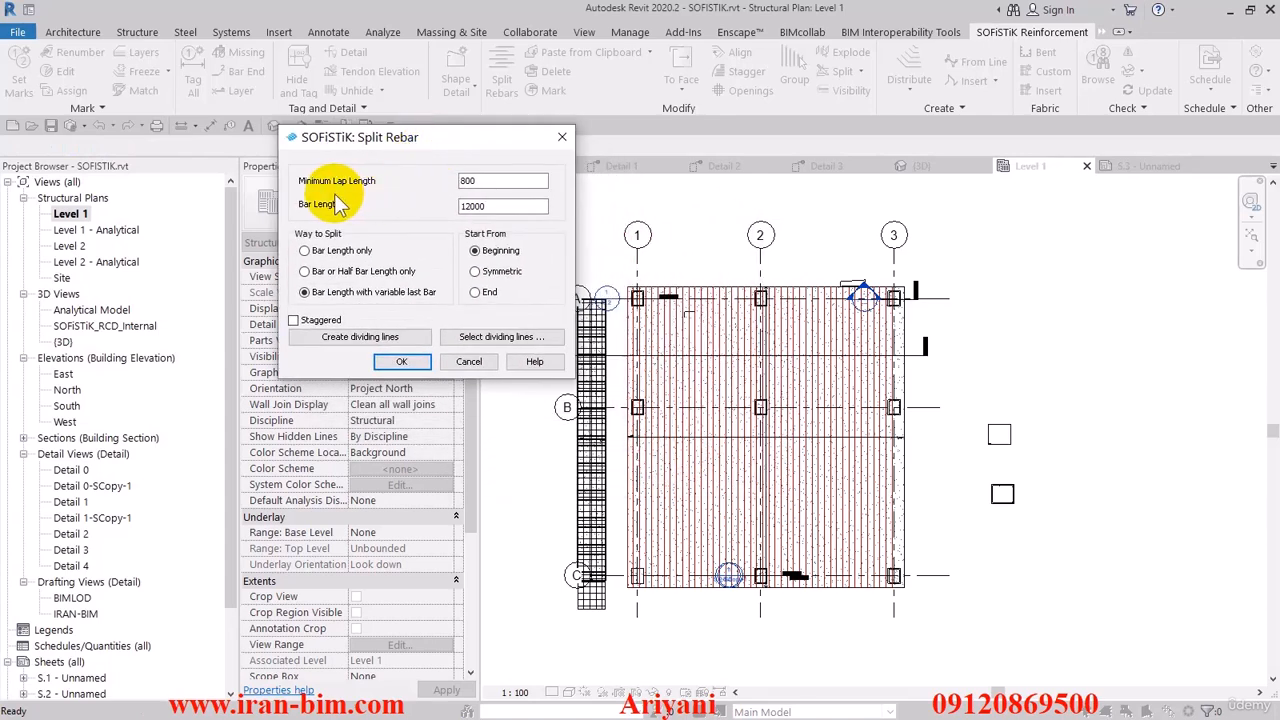
# - Set the minimum lap length to 1000 and the bar length to 10000 for the rebar split
pyautogui.doubleClick(466, 180)
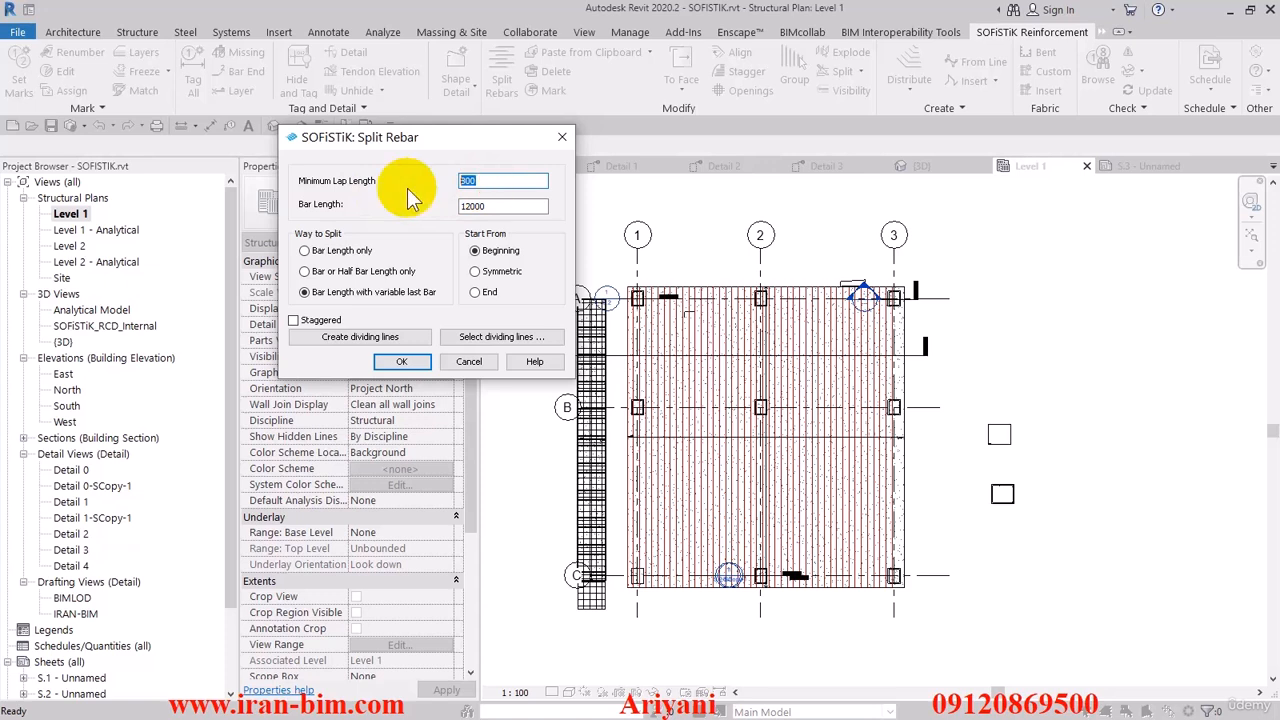
pyautogui.write('12000')
pyautogui.click(501, 205)
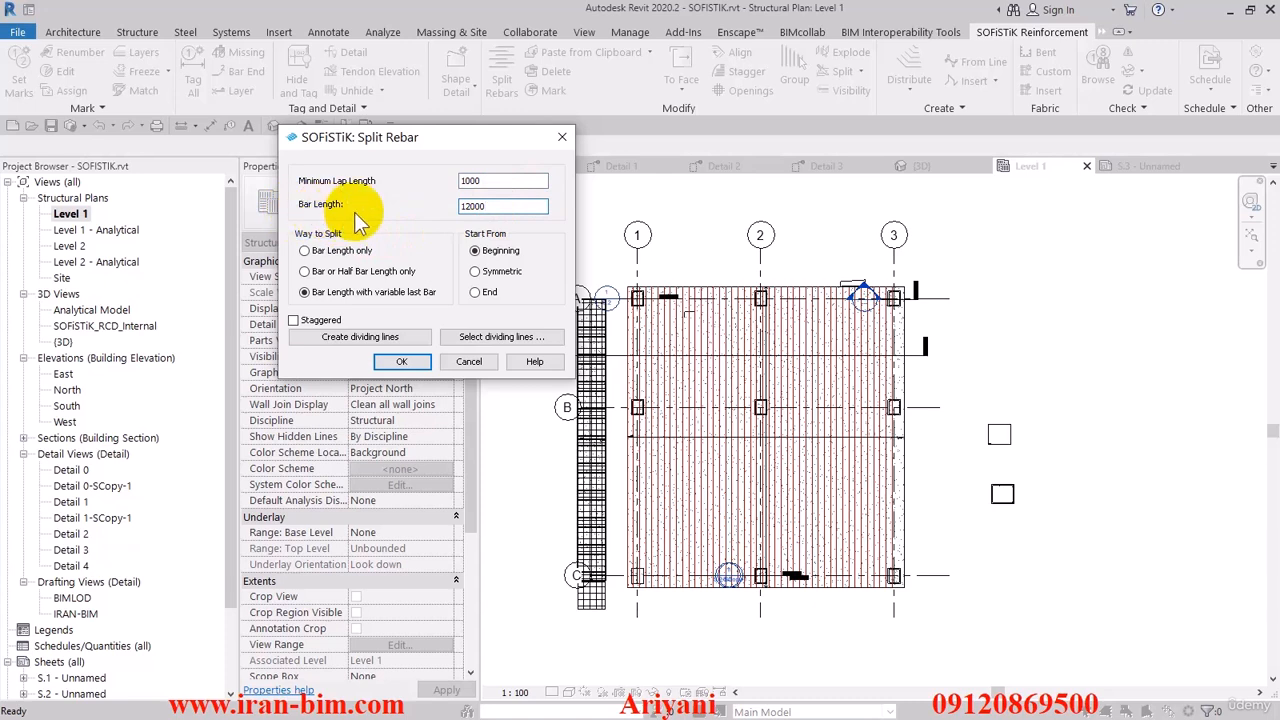
pyautogui.doubleClick(503, 206)
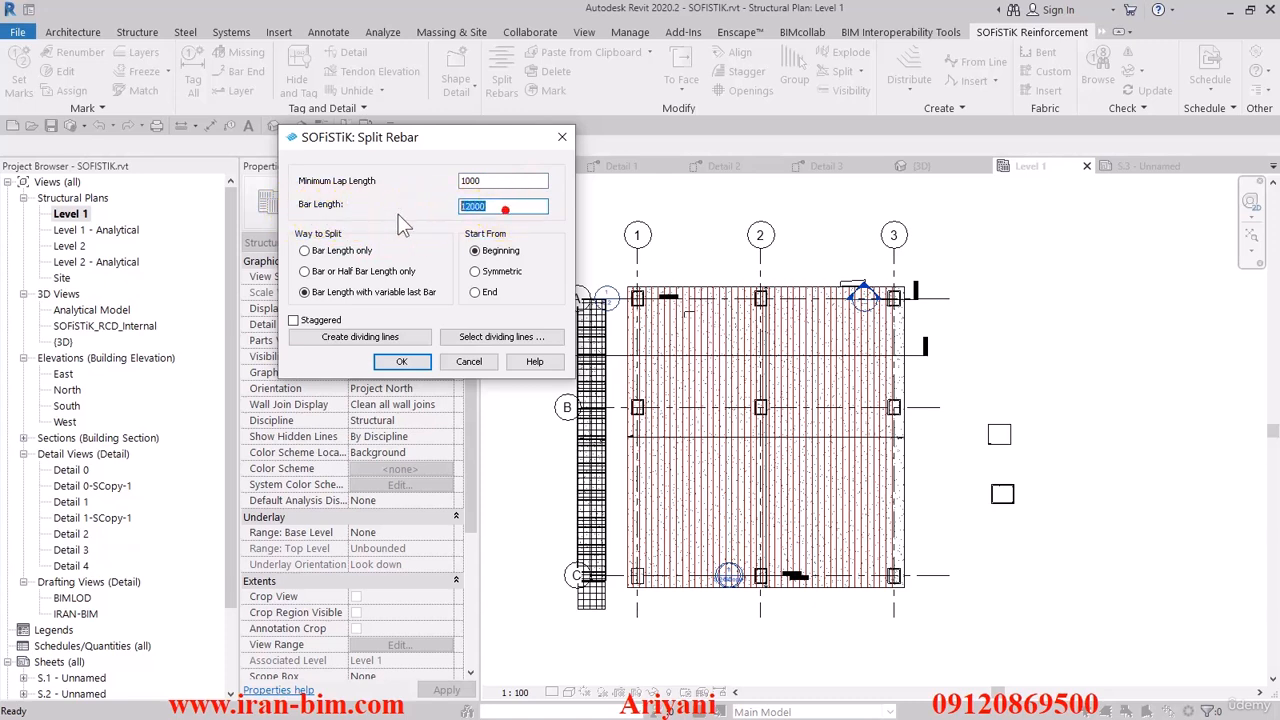
pyautogui.doubleClick(497, 206)
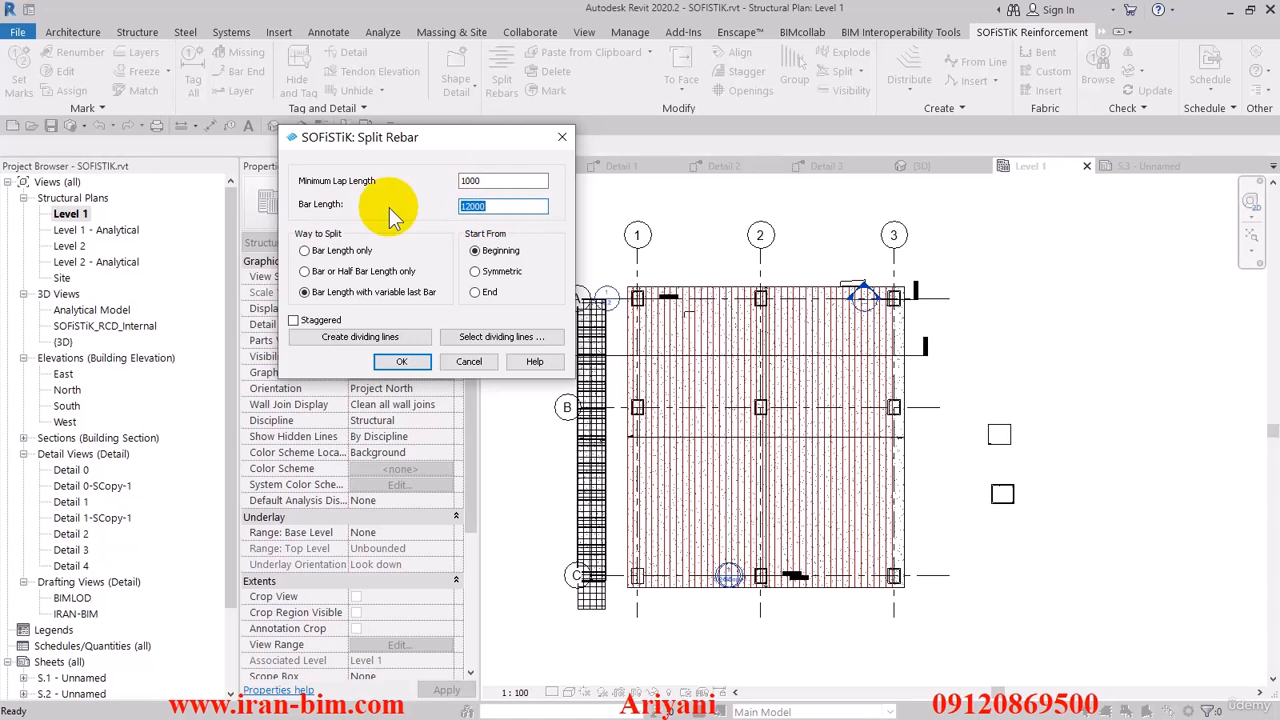
pyautogui.write('10000')
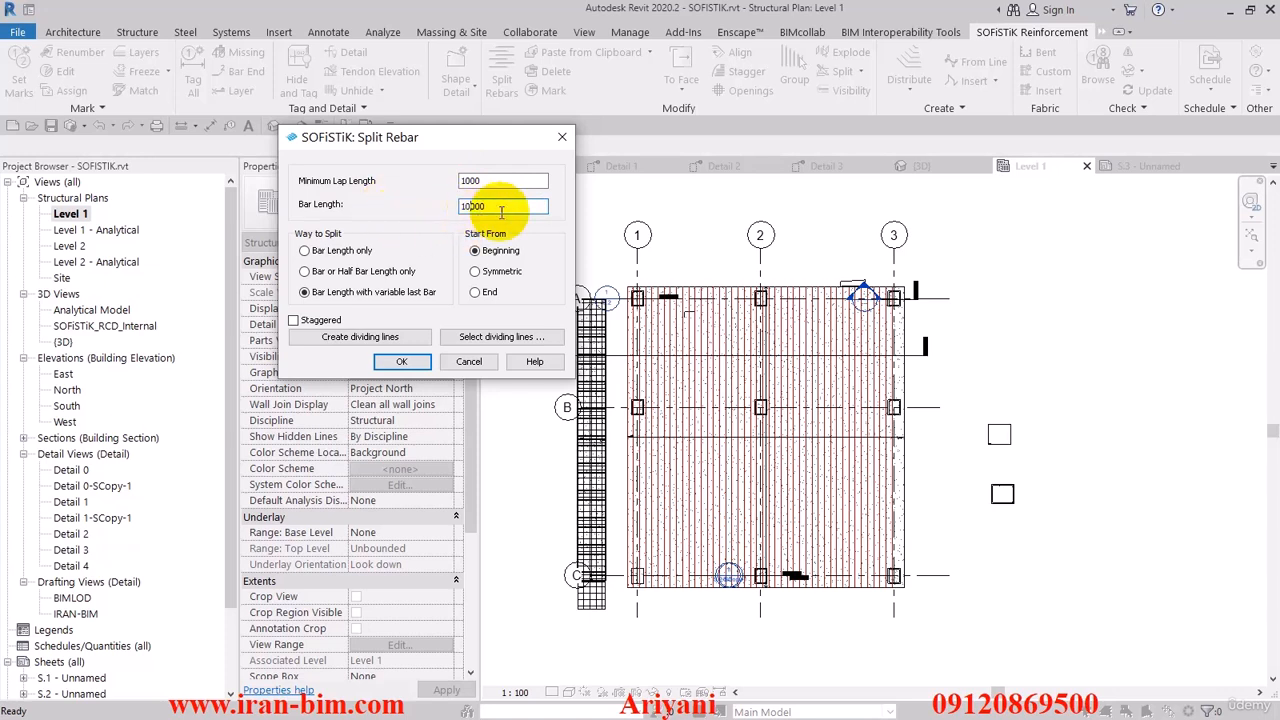
# - Split the slab rebar set with the Symmetric start option, using Bar Length with variable last Bar
pyautogui.click(341, 251)
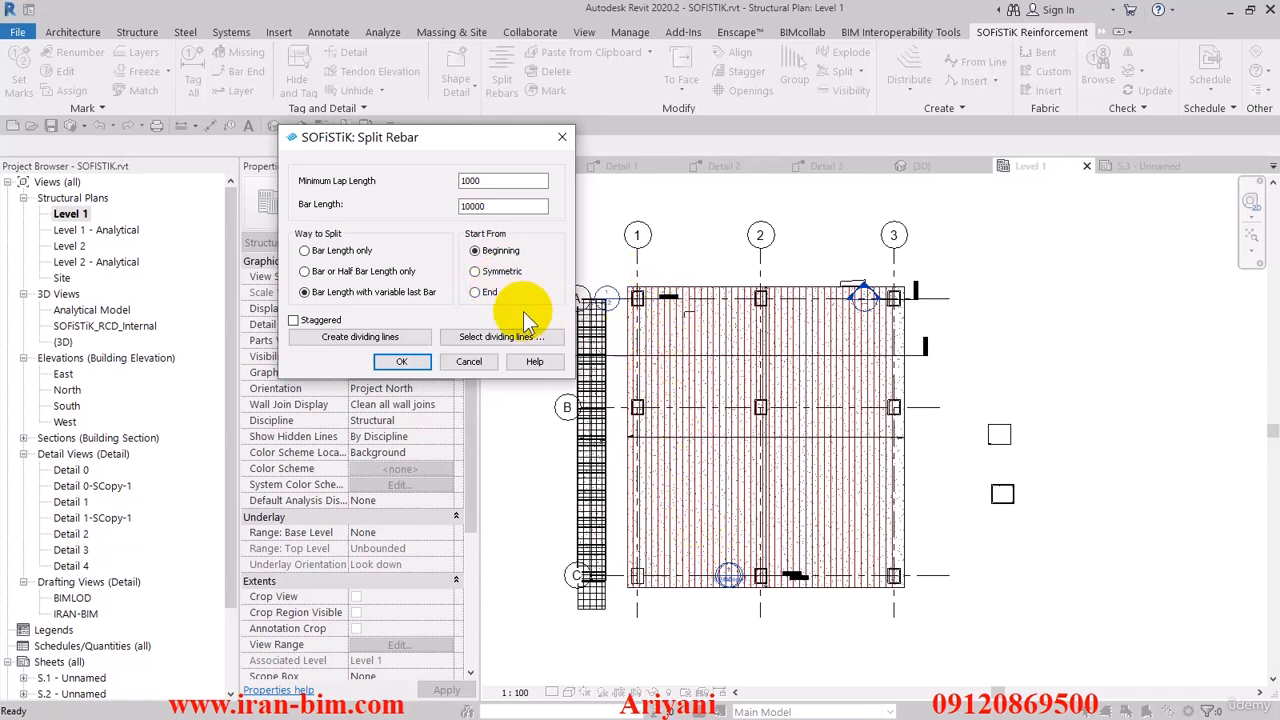
pyautogui.click(477, 271)
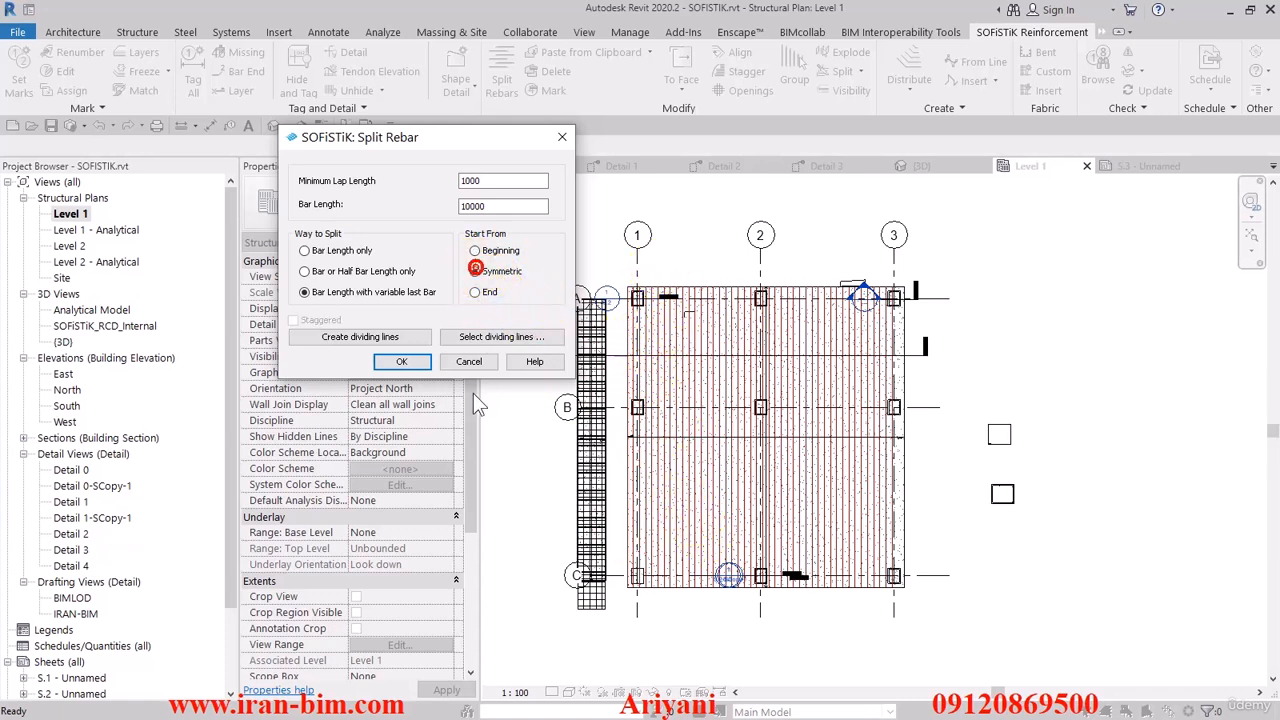
pyautogui.click(401, 361)
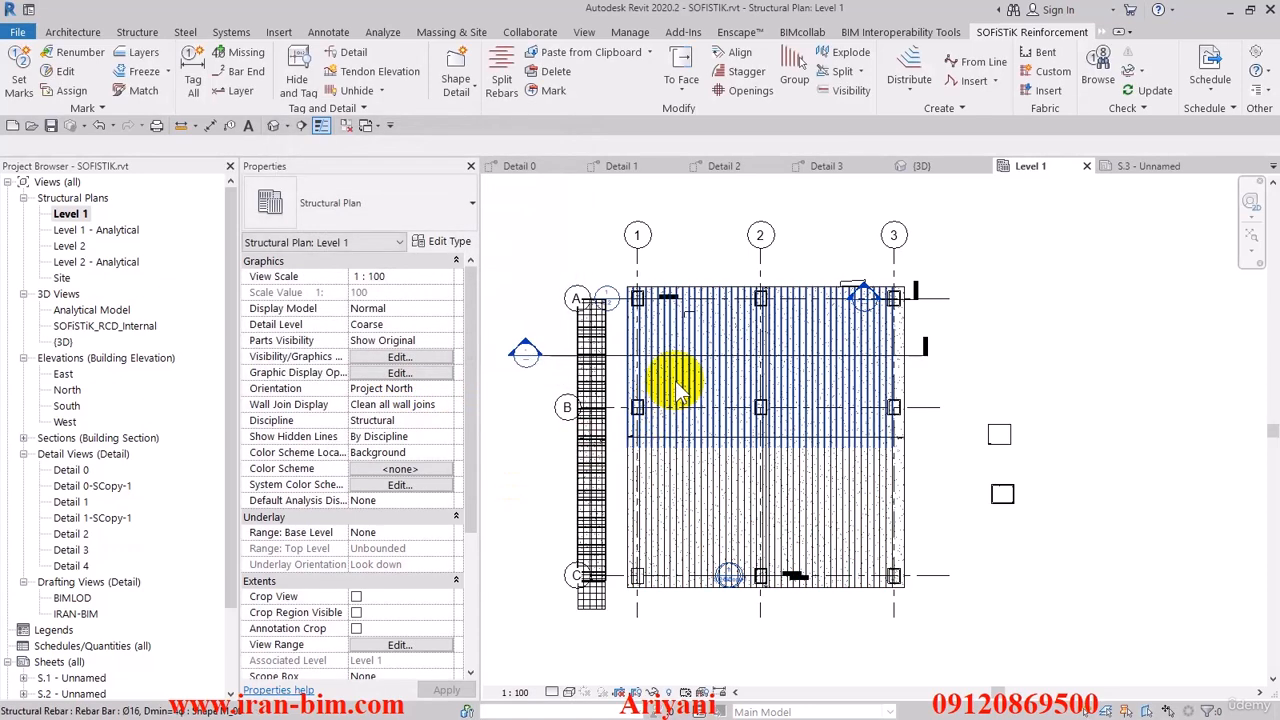
# - Select the two resulting slab rebar sets in turn to check the split and their overlap
pyautogui.click(686, 474)
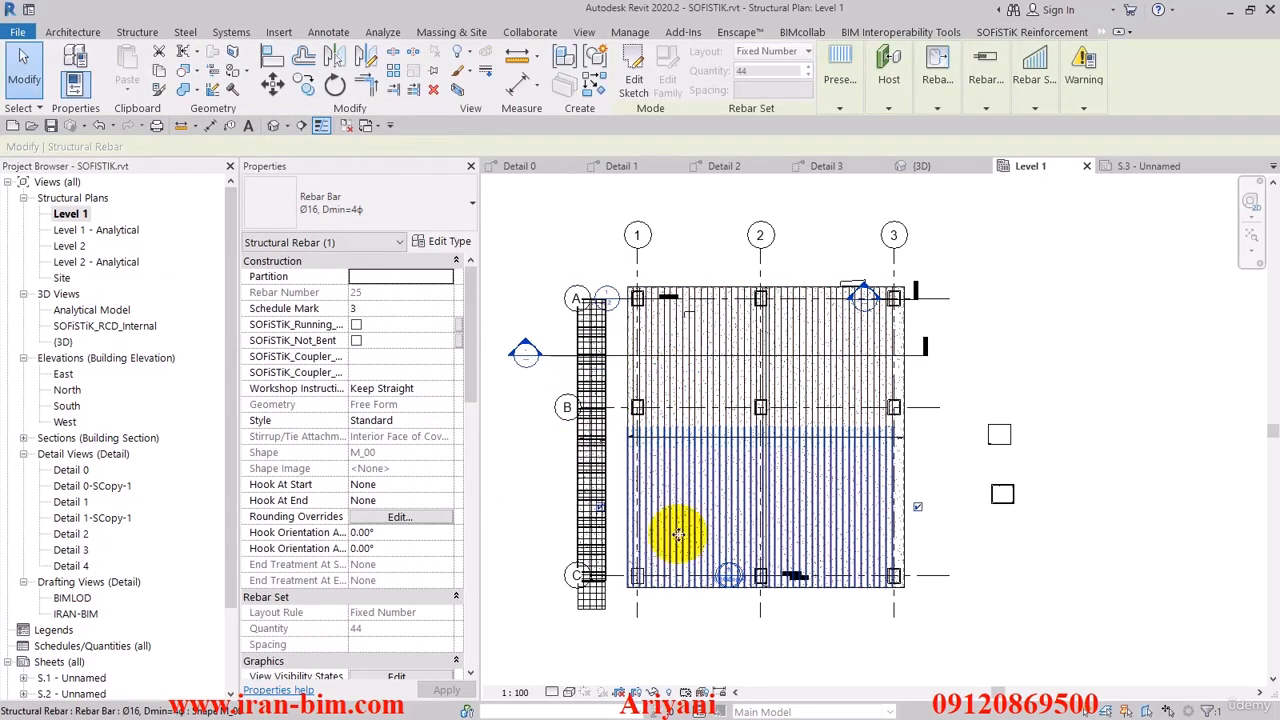
pyautogui.click(675, 390)
pyautogui.click(674, 497)
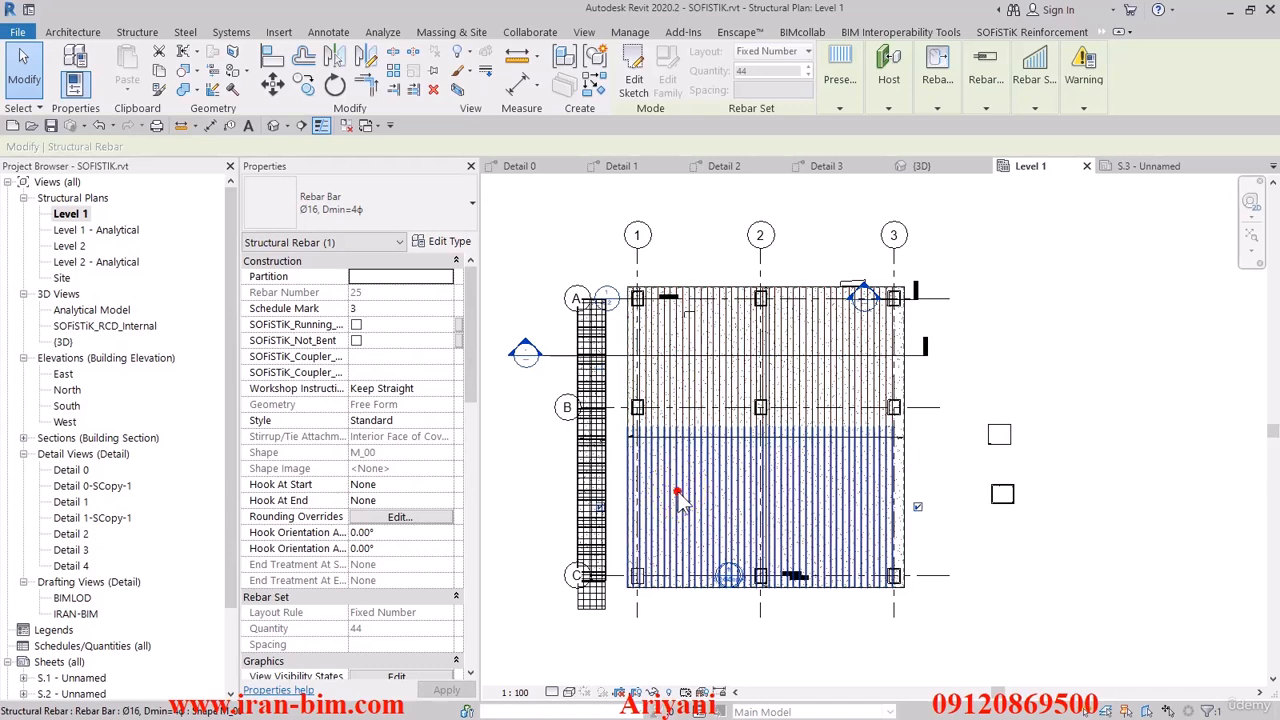
# - Examine the lap zone between the two split slab rebar sets in the Level 1 plan
pyautogui.click(663, 349)
pyautogui.click(692, 450)
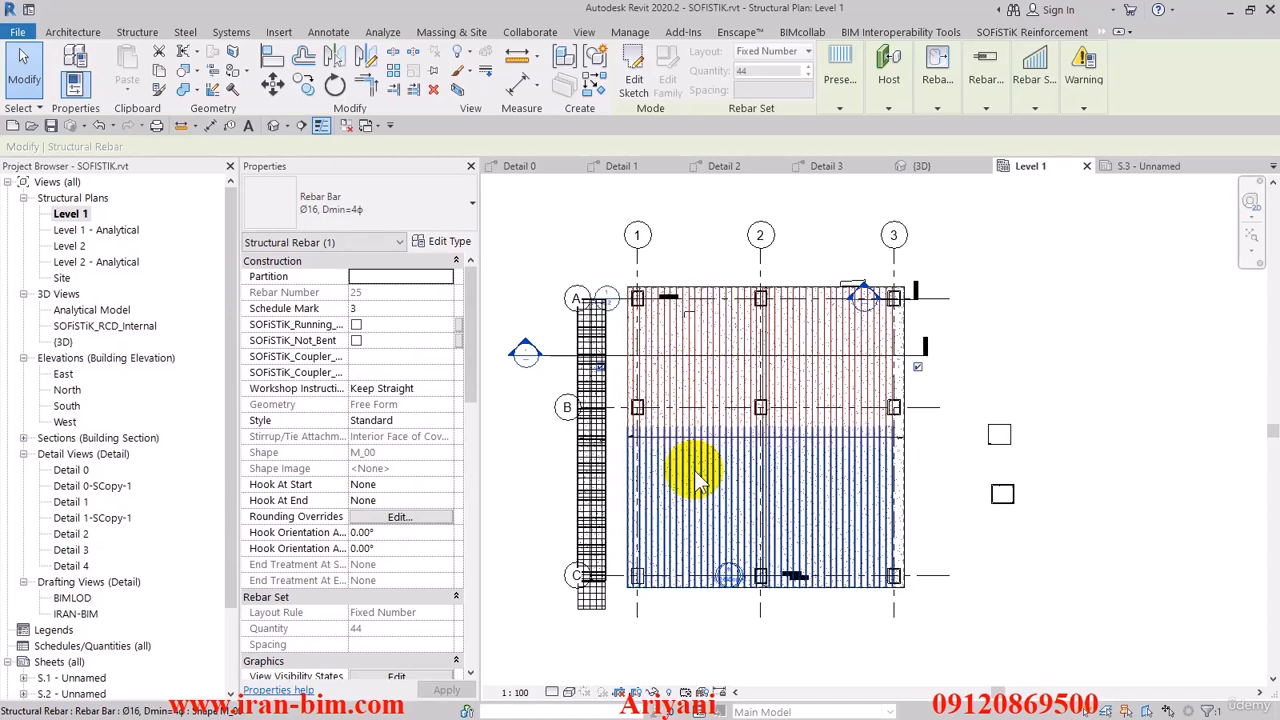
pyautogui.scroll(2, 688, 460)
pyautogui.scroll(3, 686, 460)
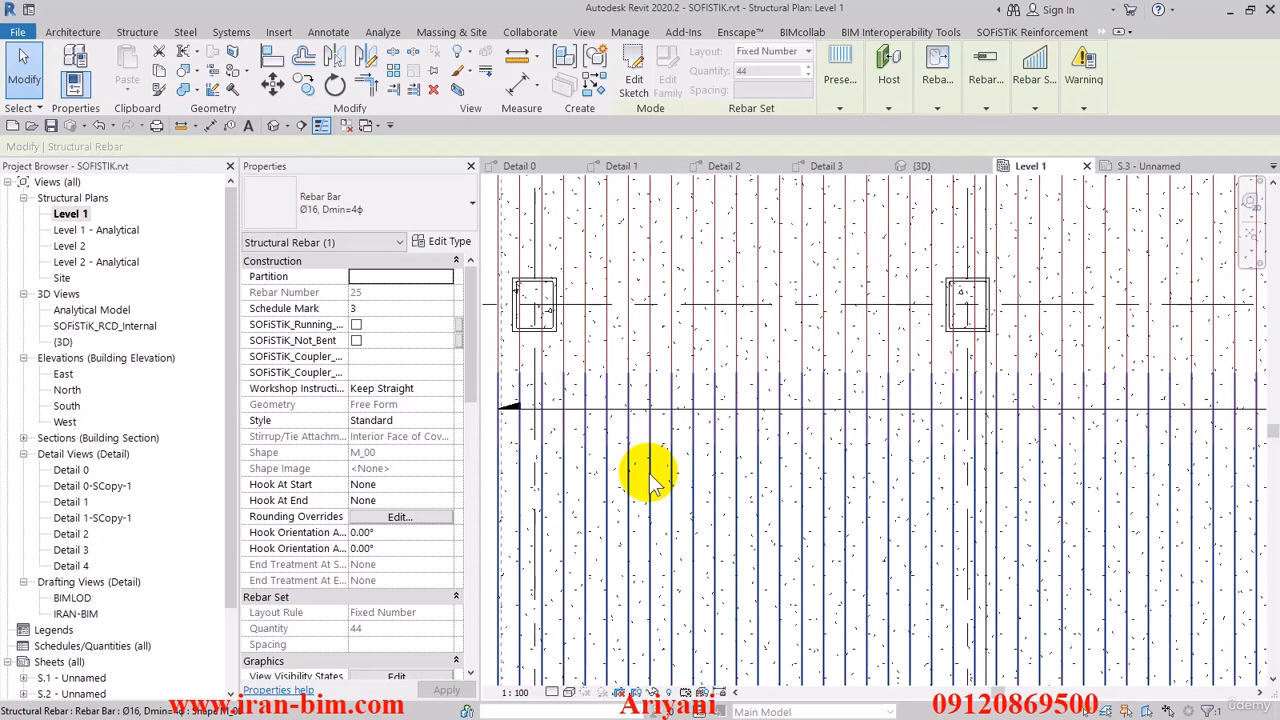
pyautogui.click(651, 351)
pyautogui.scroll(-1, 651, 351)
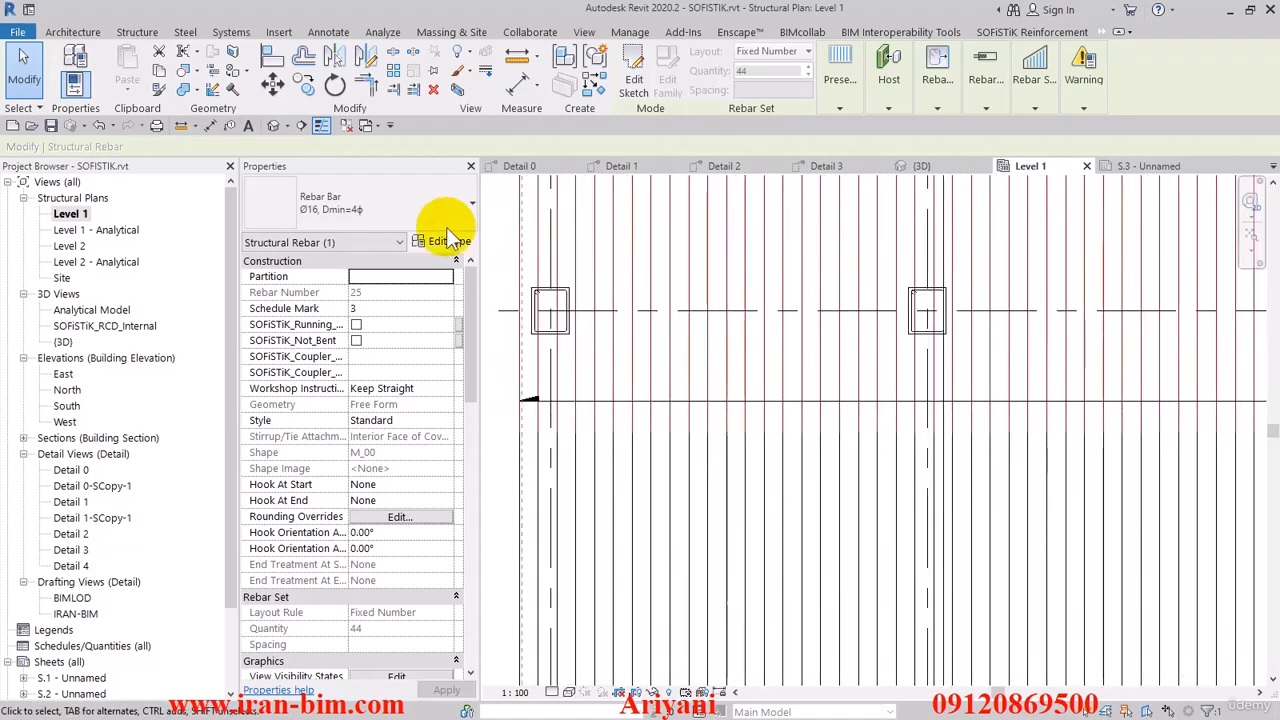
# - Change both split slab rebar sets in the 3D view to the Ø25, Dmin=7ϕ rebar type
pyautogui.click(274, 125)
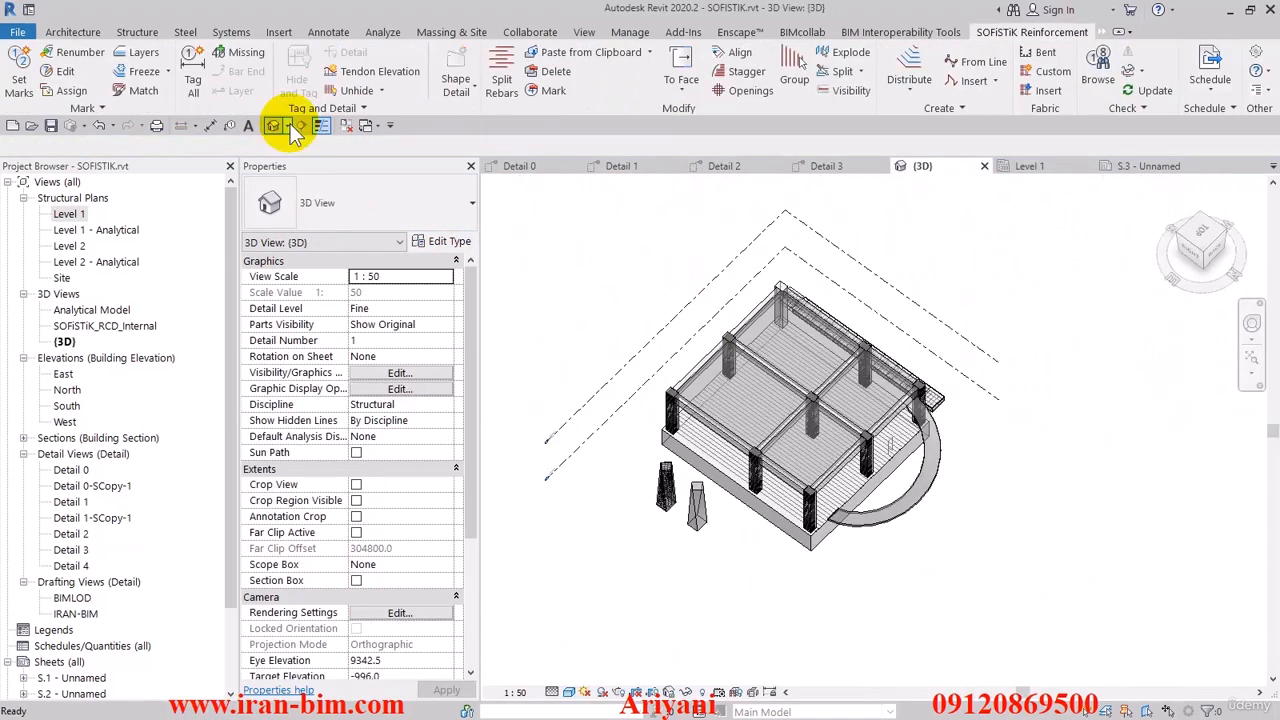
pyautogui.scroll(5, 663, 443)
pyautogui.scroll(-4, 785, 462)
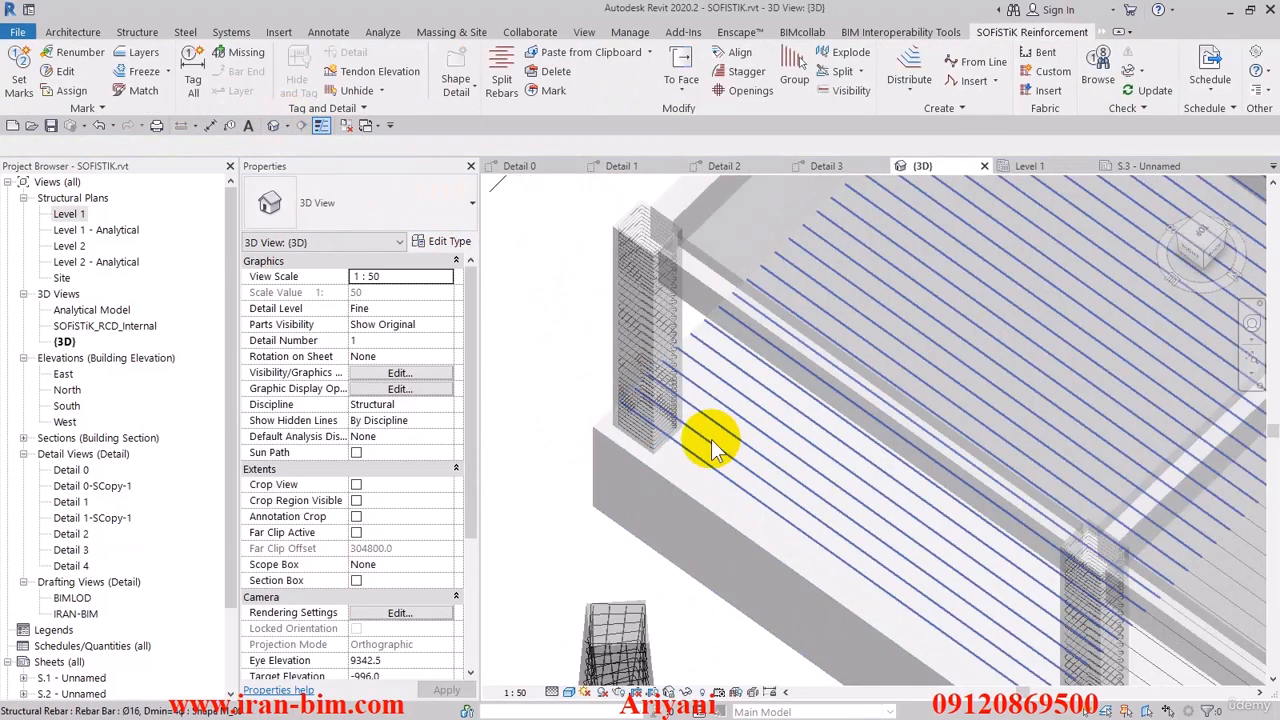
pyautogui.scroll(3, 766, 560)
pyautogui.click(805, 415)
pyautogui.click(857, 449)
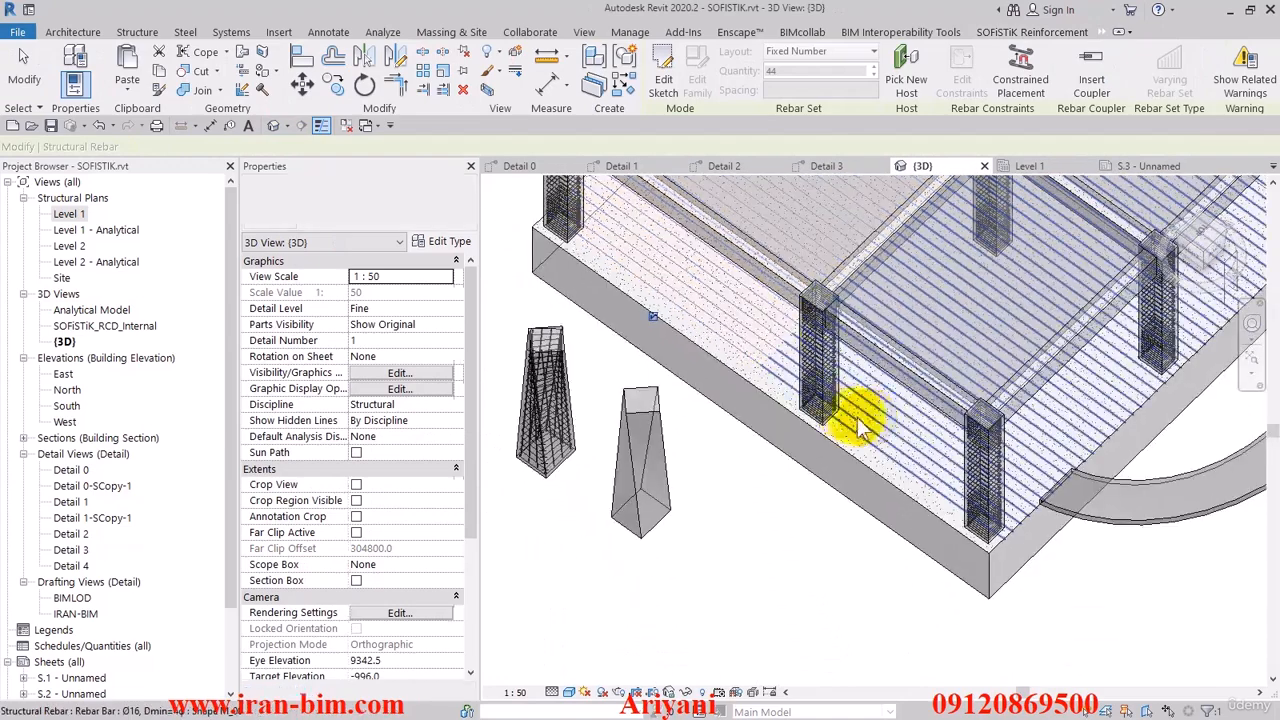
pyautogui.click(389, 201)
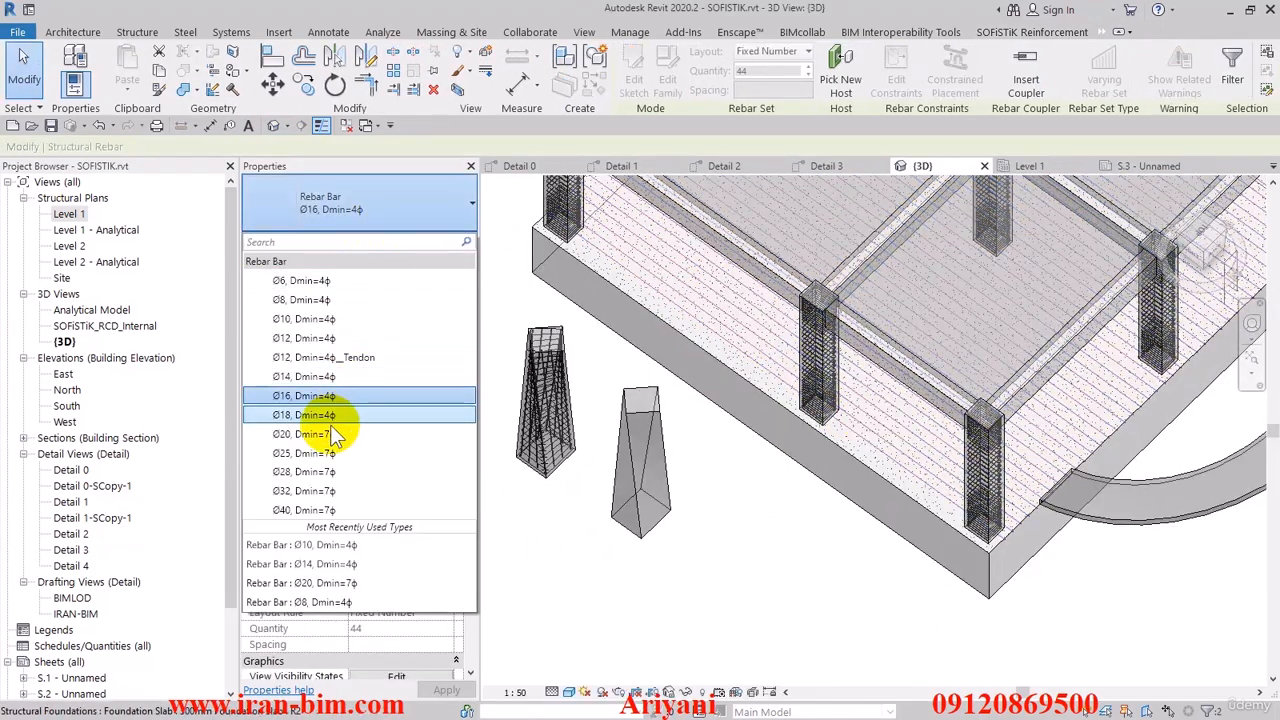
pyautogui.click(314, 453)
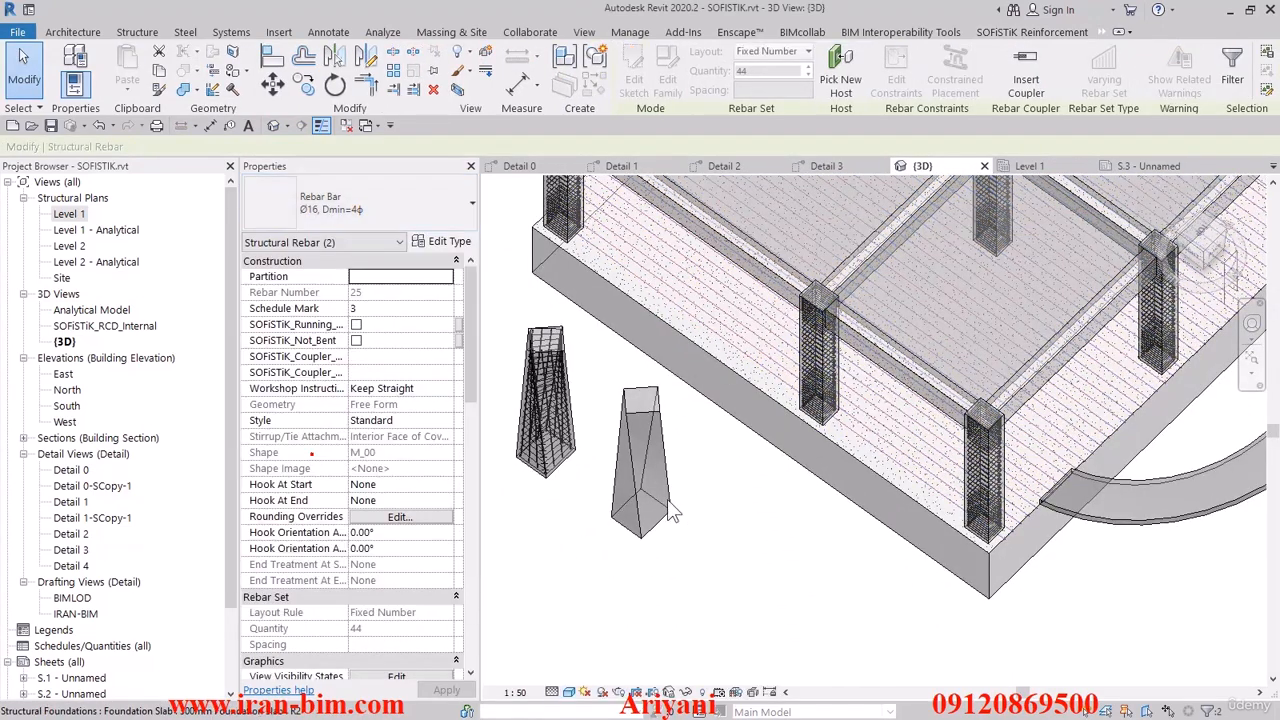
# - Display the rebars as solid in the active 3D view only, using SOFiSTiK Visibility with Set Solid
pyautogui.click(752, 515)
pyautogui.click(845, 90)
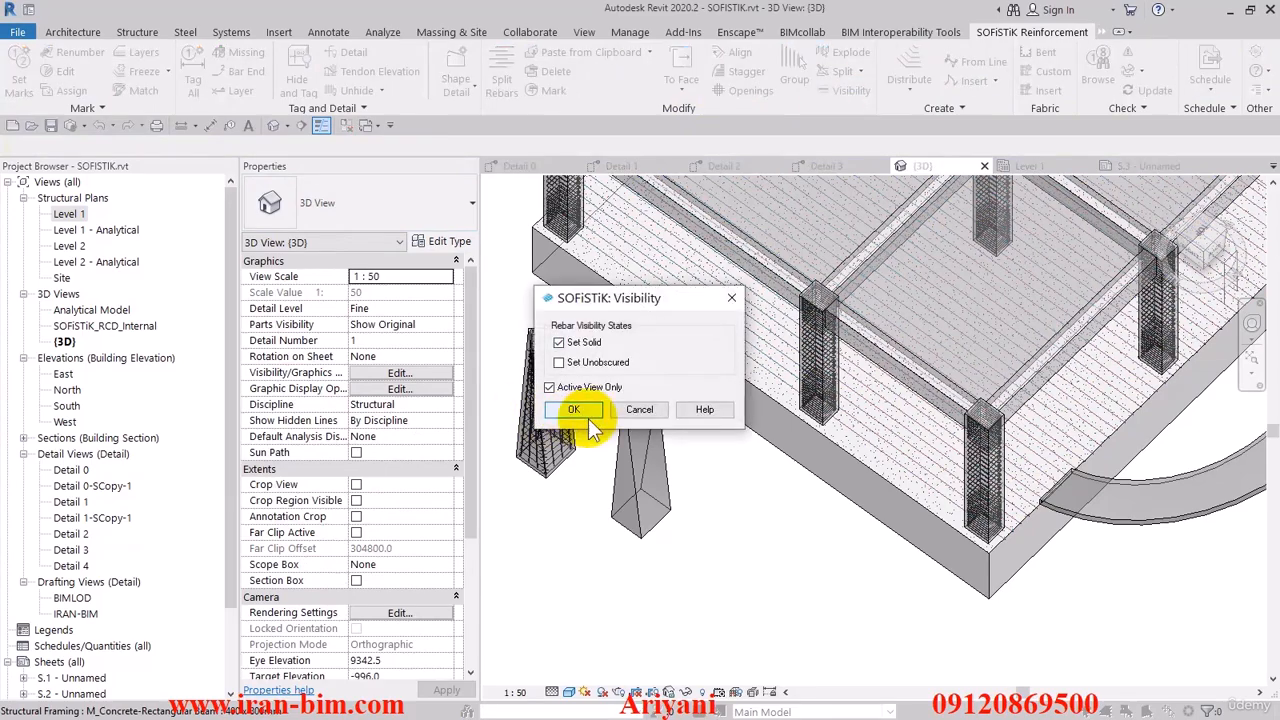
pyautogui.click(586, 418)
# - Inspect the overlap of the two slab rebar sets from several 3D angles, selecting the sets to tell them apart
pyautogui.keyDown('shift'); pyautogui.moveTo(823, 529); pyautogui.dragTo(833, 483, button='middle'); pyautogui.keyUp('shift')
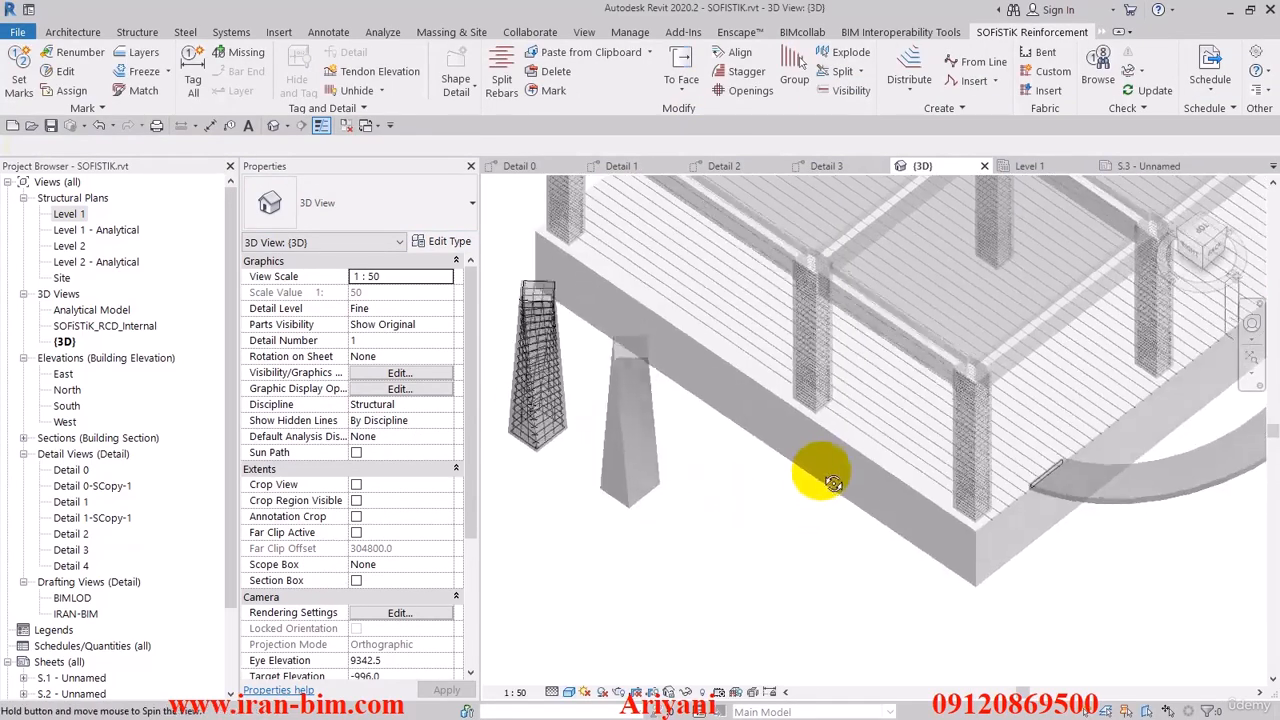
pyautogui.scroll(6, 850, 440)
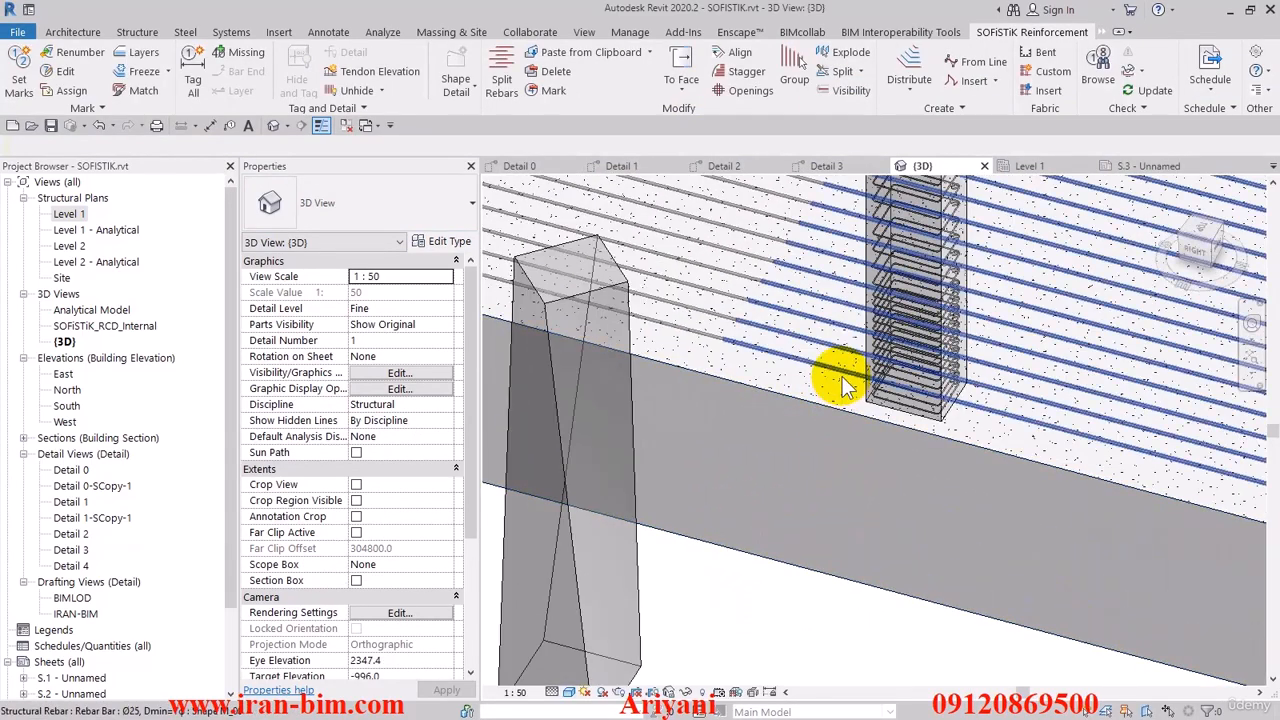
pyautogui.click(842, 377)
pyautogui.keyDown('shift'); pyautogui.moveTo(797, 389); pyautogui.dragTo(836, 436, button='middle'); pyautogui.keyUp('shift')
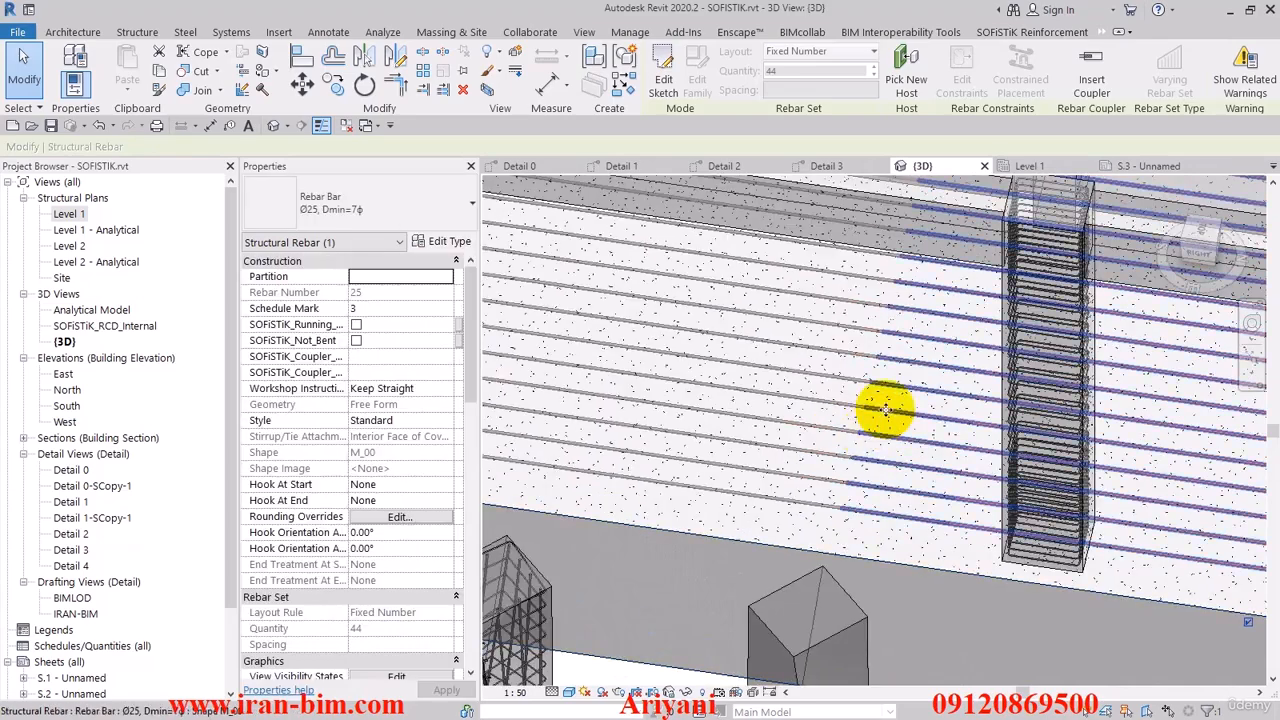
pyautogui.keyDown('shift'); pyautogui.moveTo(857, 371); pyautogui.dragTo(877, 415, button='middle'); pyautogui.keyUp('shift')
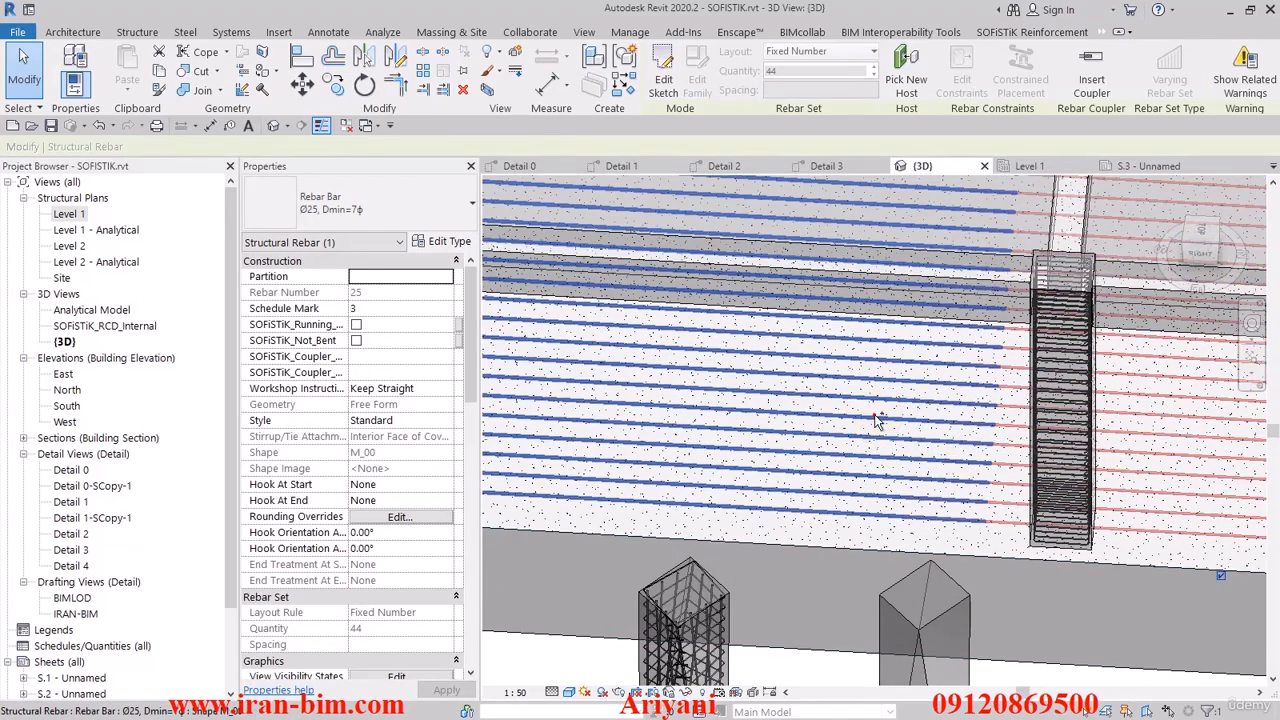
pyautogui.keyDown('ctrl'); pyautogui.click(880, 428); pyautogui.keyUp('ctrl')
pyautogui.keyDown('shift'); pyautogui.moveTo(928, 427); pyautogui.dragTo(690, 612, button='middle'); pyautogui.keyUp('shift')
pyautogui.press('Escape')
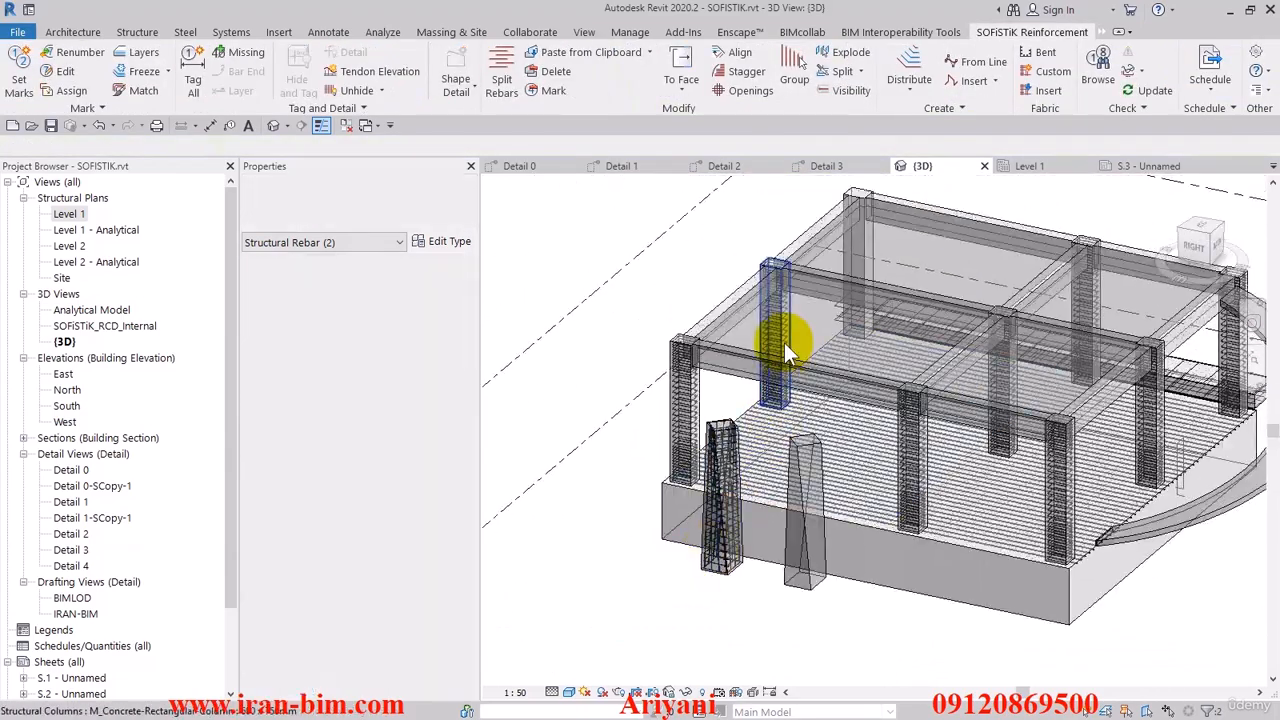
# - Delete both split rebar sets from the foundation slab
pyautogui.keyDown('shift'); pyautogui.moveTo(742, 319); pyautogui.dragTo(828, 445, button='middle'); pyautogui.keyUp('shift')
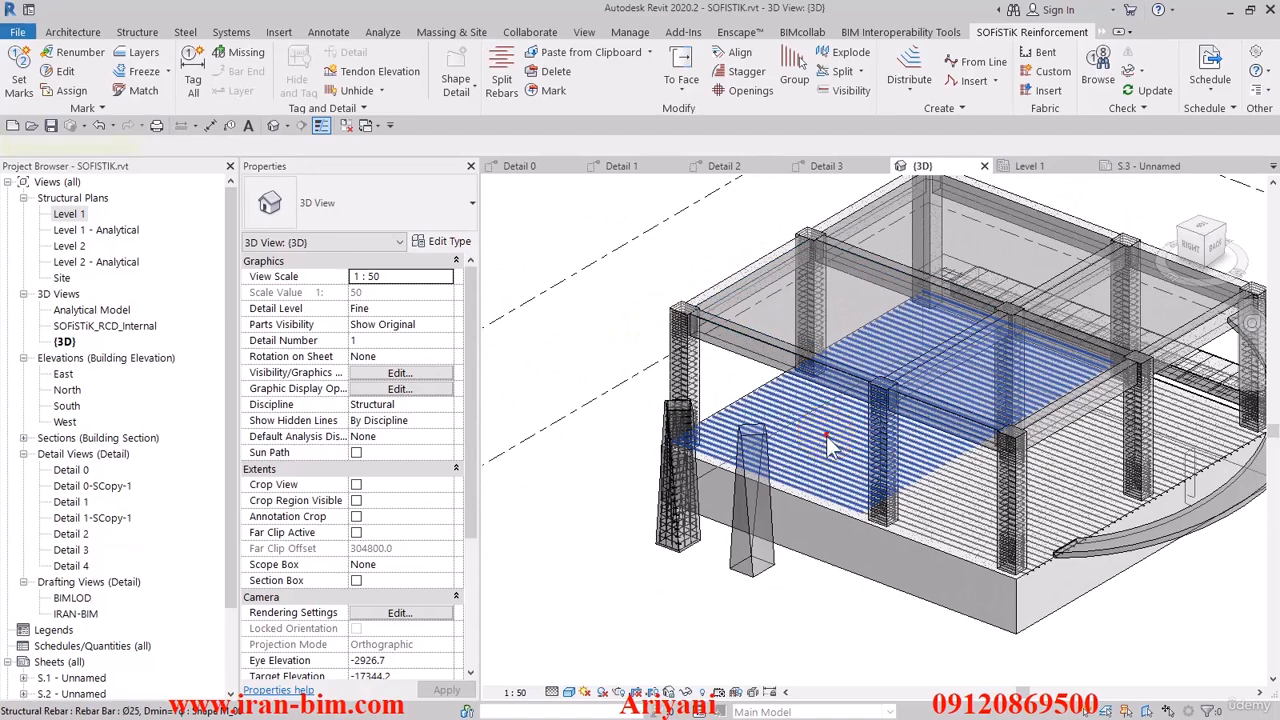
pyautogui.click(827, 436)
pyautogui.press('Delete')
pyautogui.click(937, 508)
pyautogui.press('Delete')
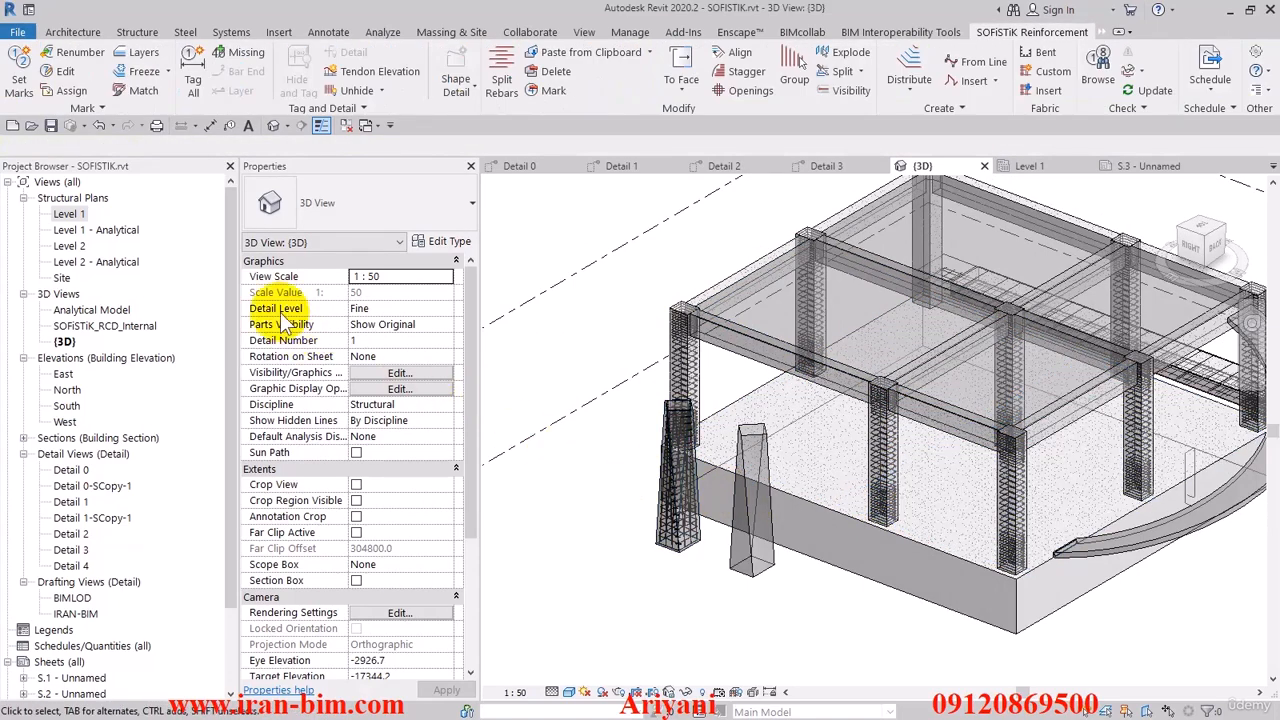
# - Create area reinforcement on the Level 1 foundation slab with a 13500 by 14650 rectangular boundary along the slab edges
pyautogui.doubleClick(69, 213)
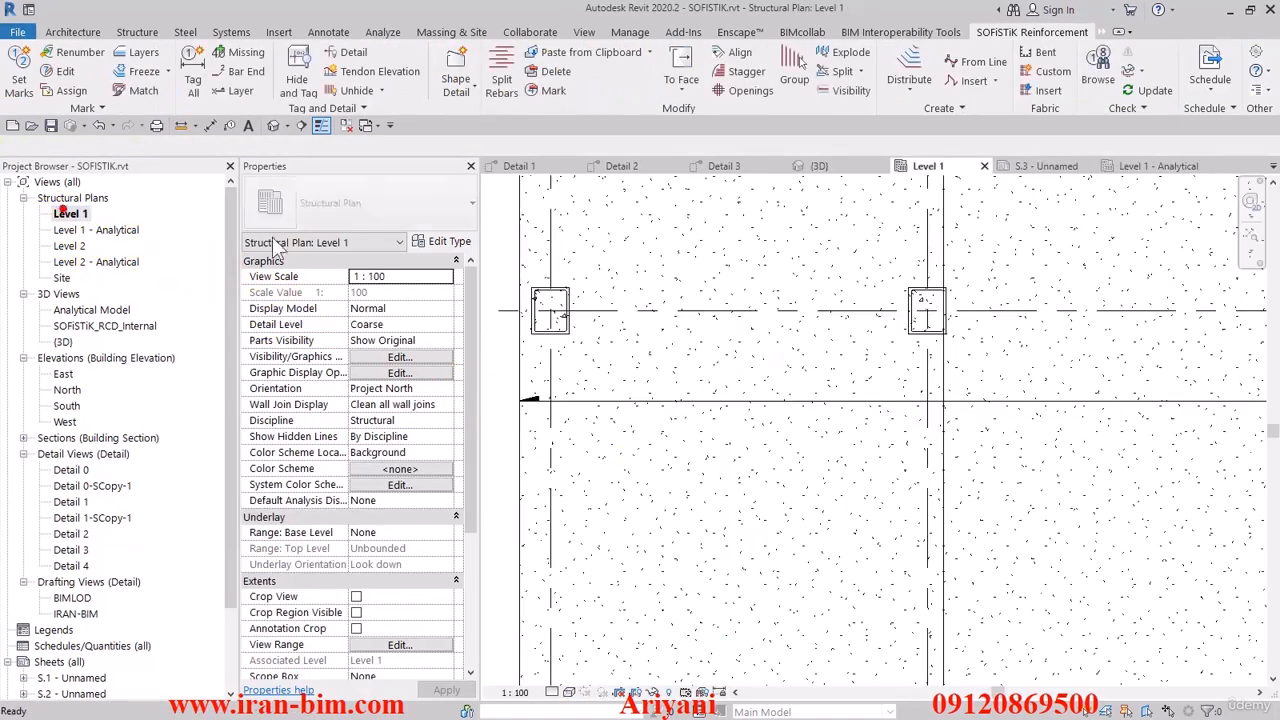
pyautogui.scroll(-6, 743, 360)
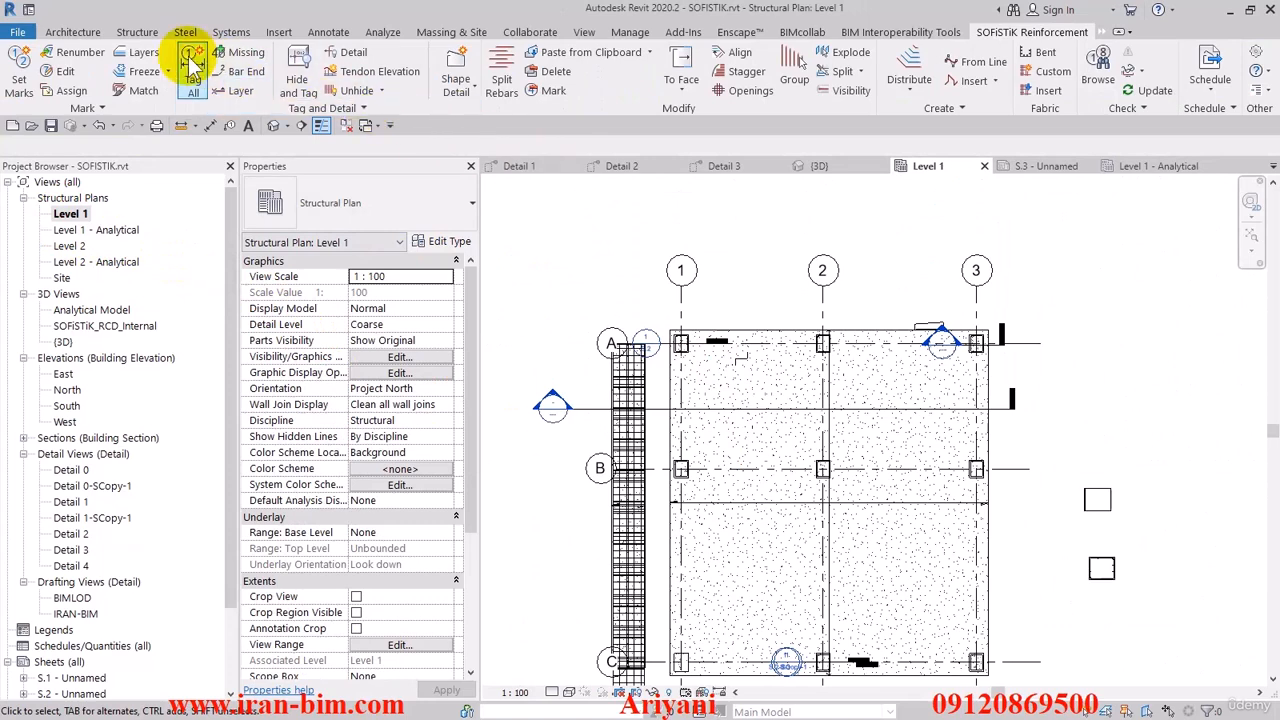
pyautogui.click(675, 410)
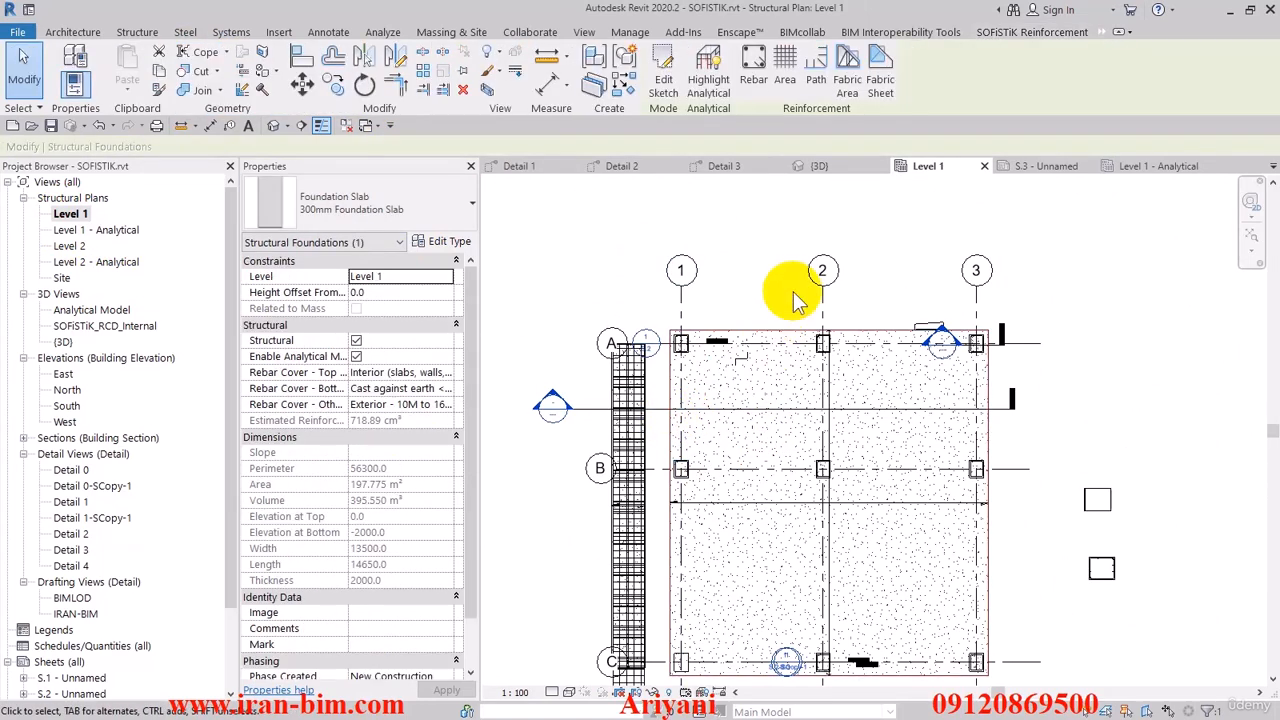
pyautogui.click(782, 72)
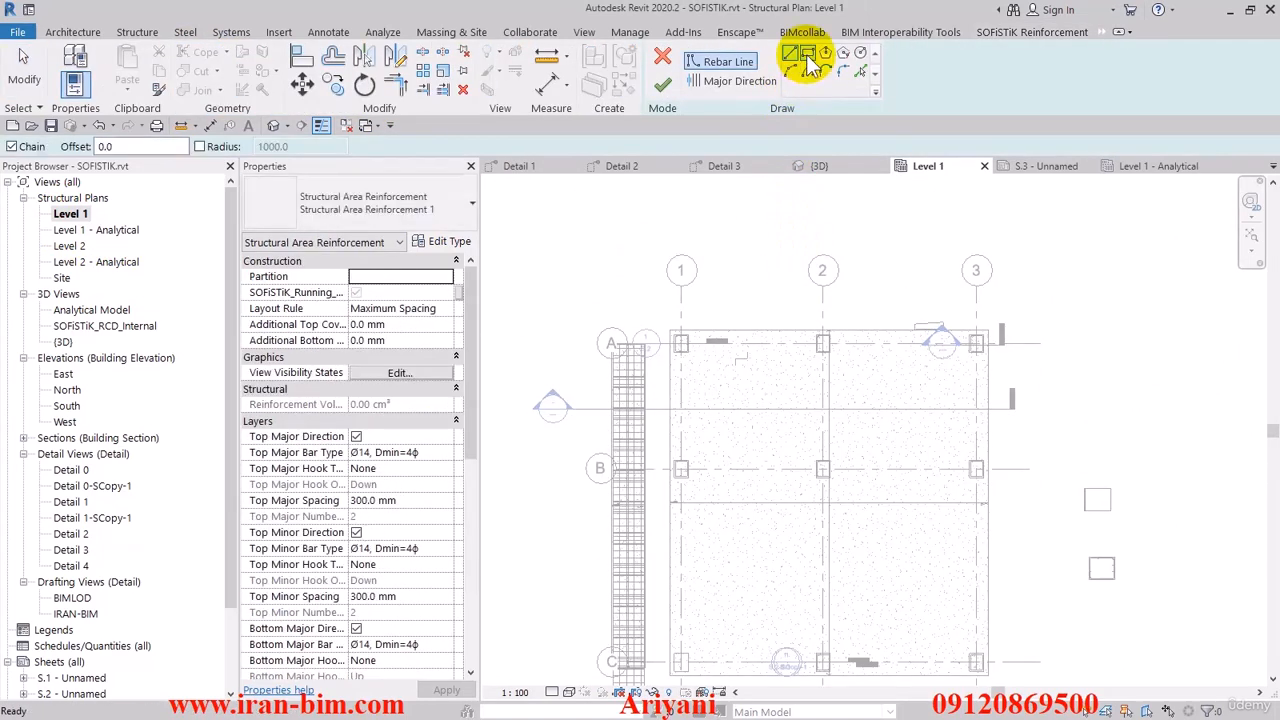
pyautogui.click(808, 57)
pyautogui.click(670, 330)
pyautogui.moveTo(878, 512); pyautogui.dragTo(866, 284, button='middle')
pyautogui.click(972, 494)
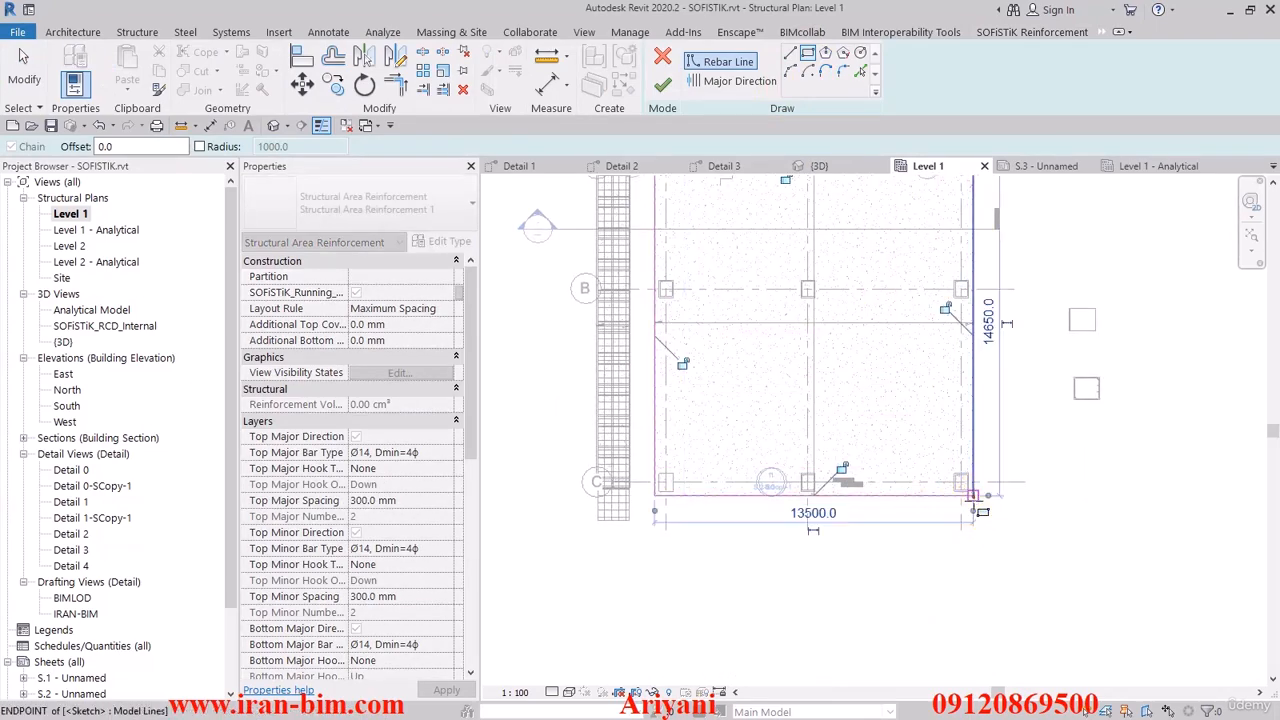
pyautogui.click(663, 86)
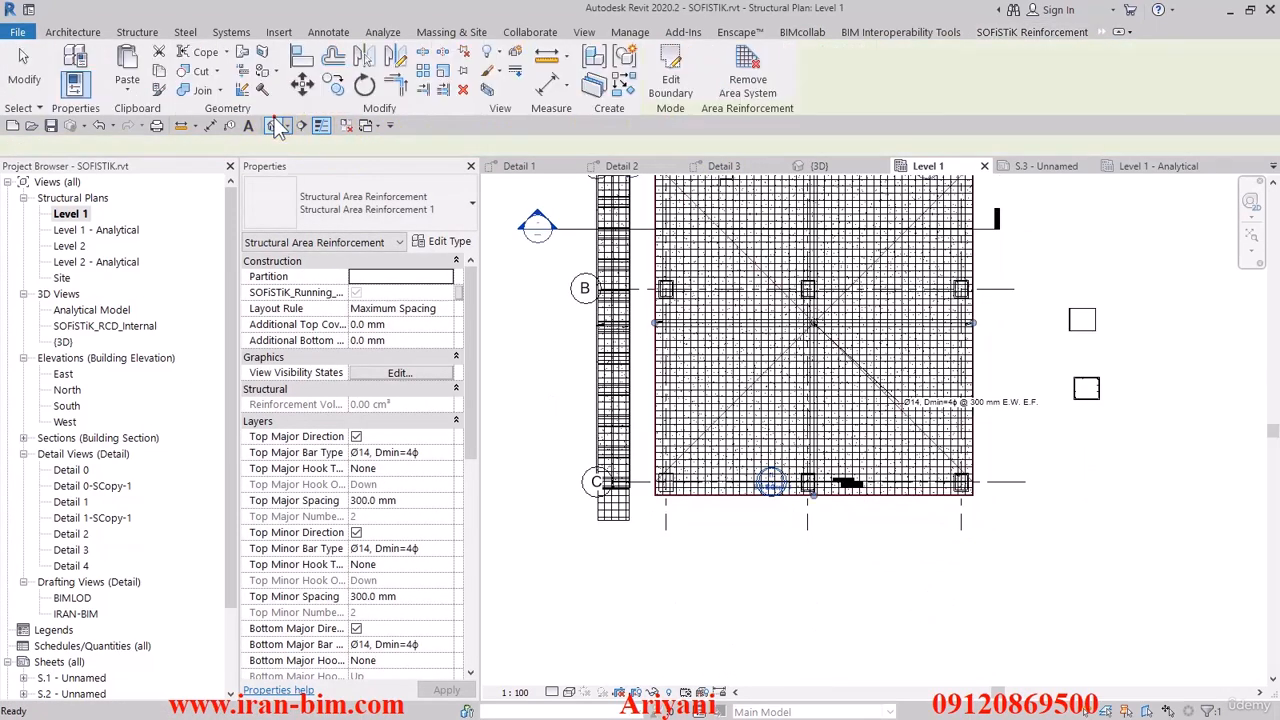
# - Turn off the bottom minor and bottom major direction layers of the new area reinforcement in the 3D view
pyautogui.click(274, 126)
pyautogui.click(731, 451)
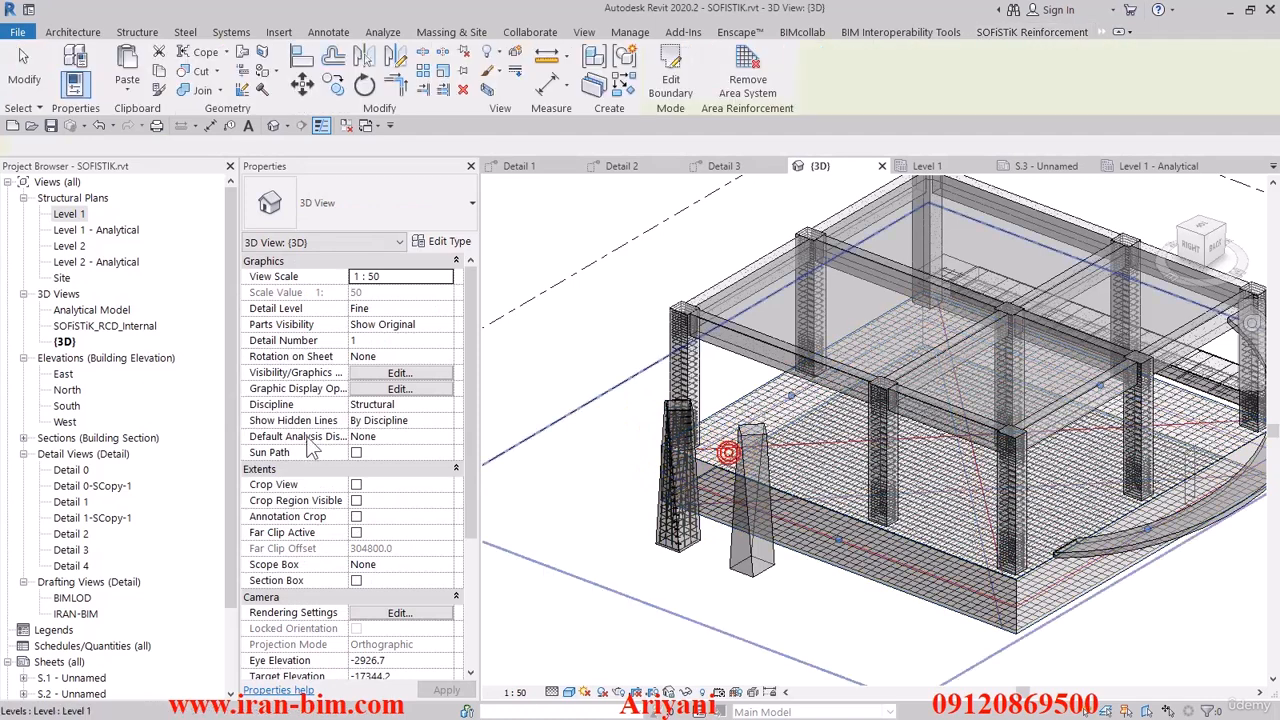
pyautogui.scroll(-3, 400, 515)
pyautogui.click(356, 580)
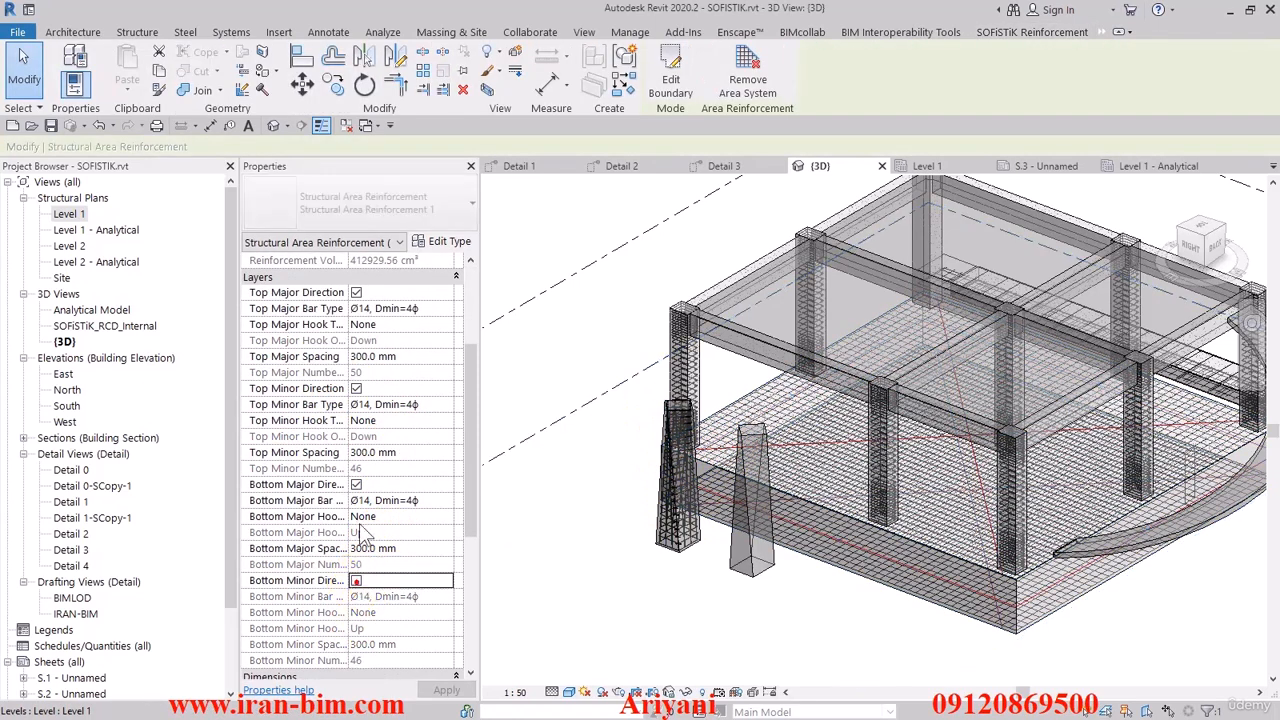
pyautogui.click(356, 484)
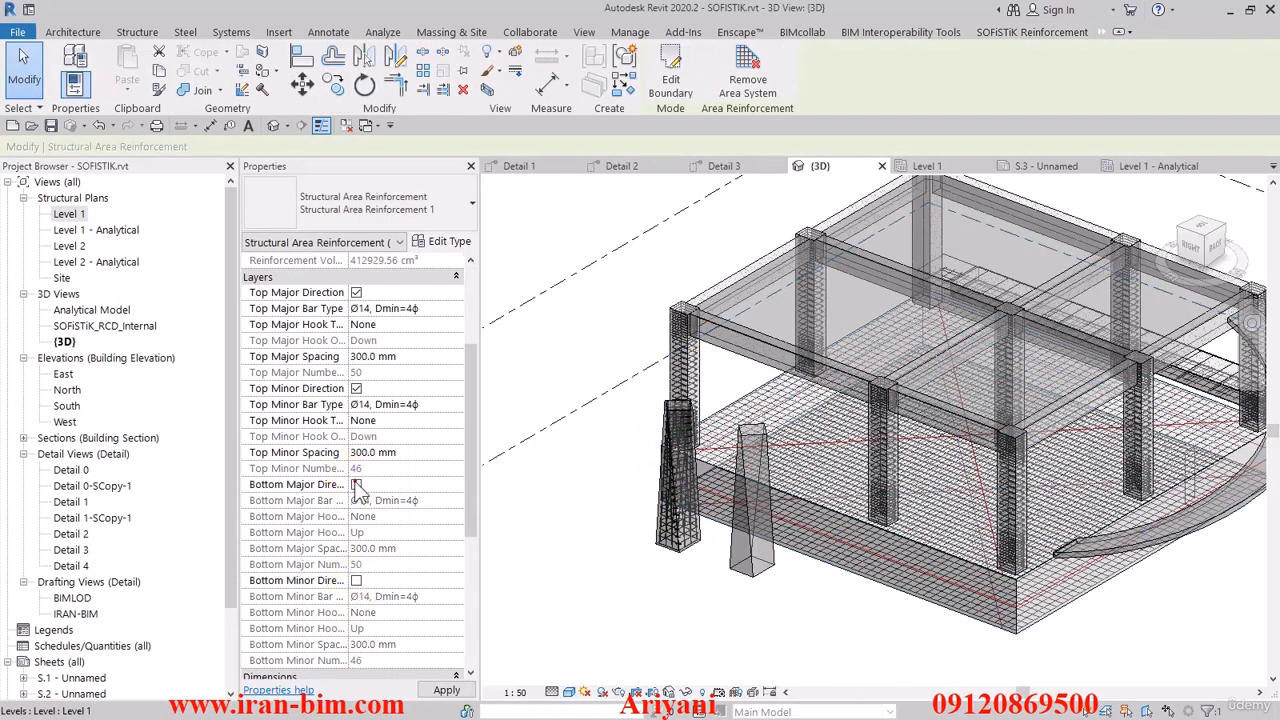
# - Set the area reinforcement's top minor and top major bar types to Ø20, Dmin=7ϕ
pyautogui.click(446, 404)
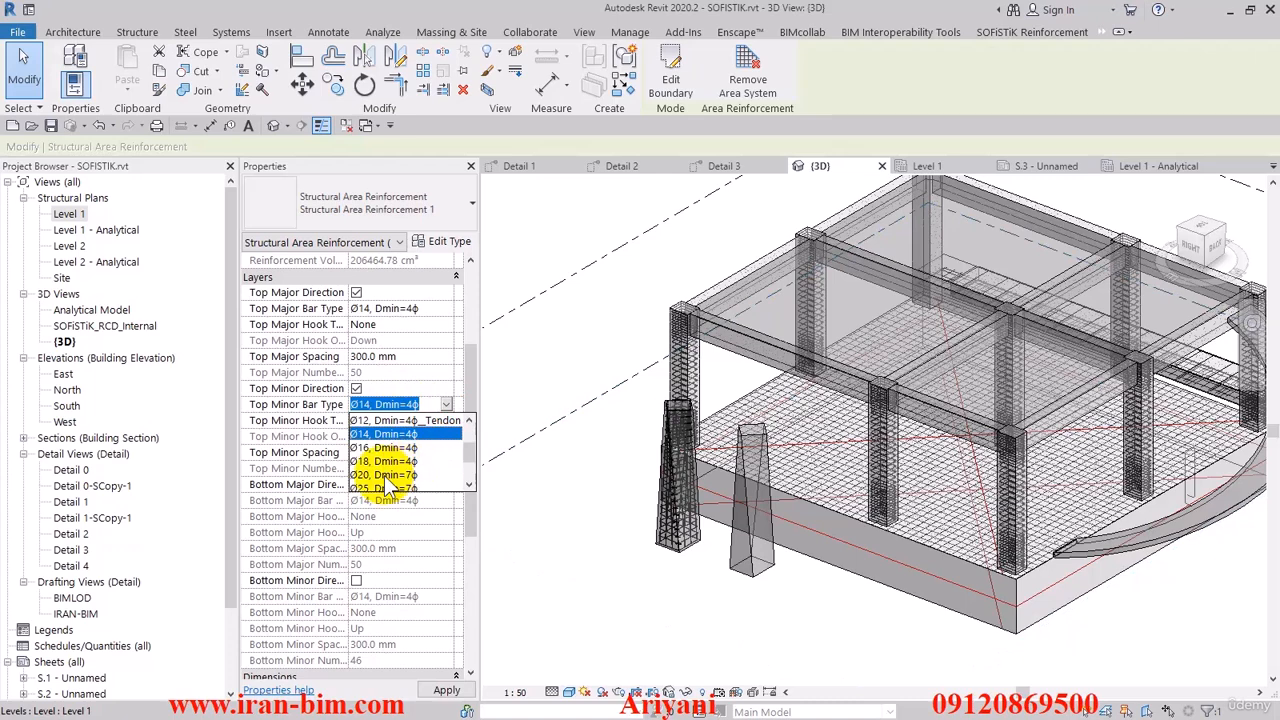
pyautogui.click(384, 474)
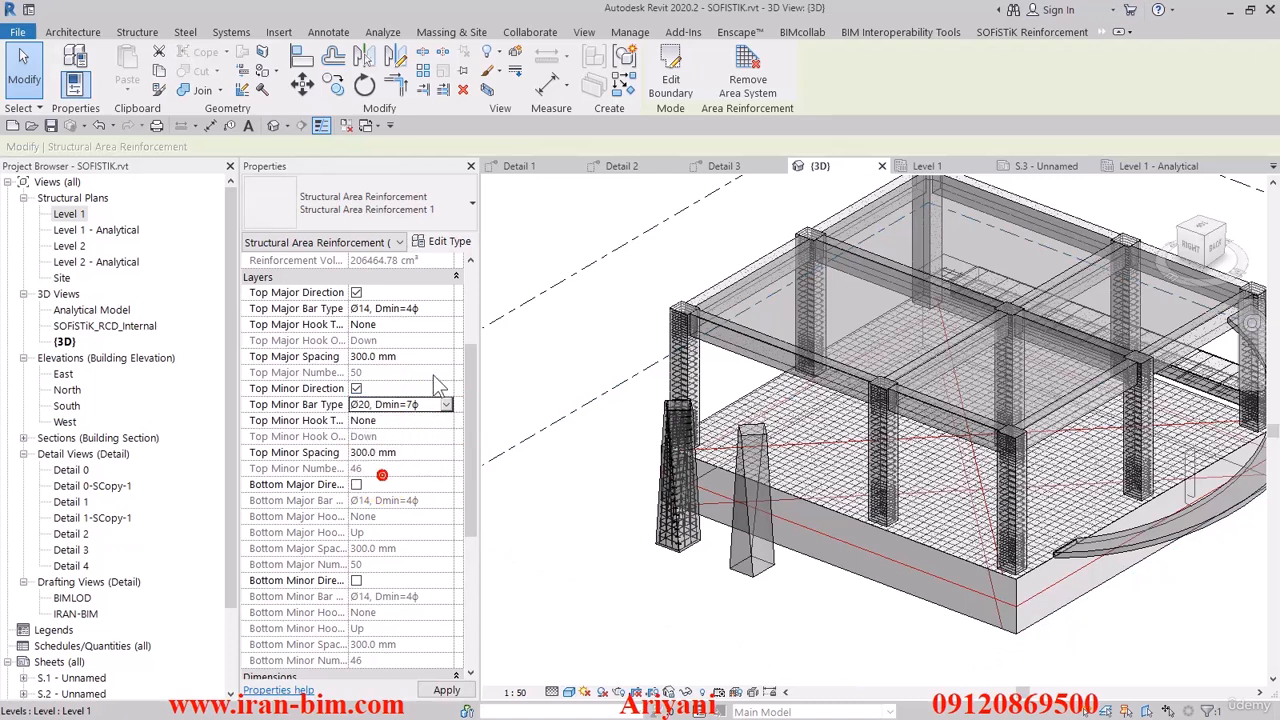
pyautogui.scroll(-2, 443, 320)
pyautogui.scroll(2, 449, 312)
pyautogui.click(446, 309)
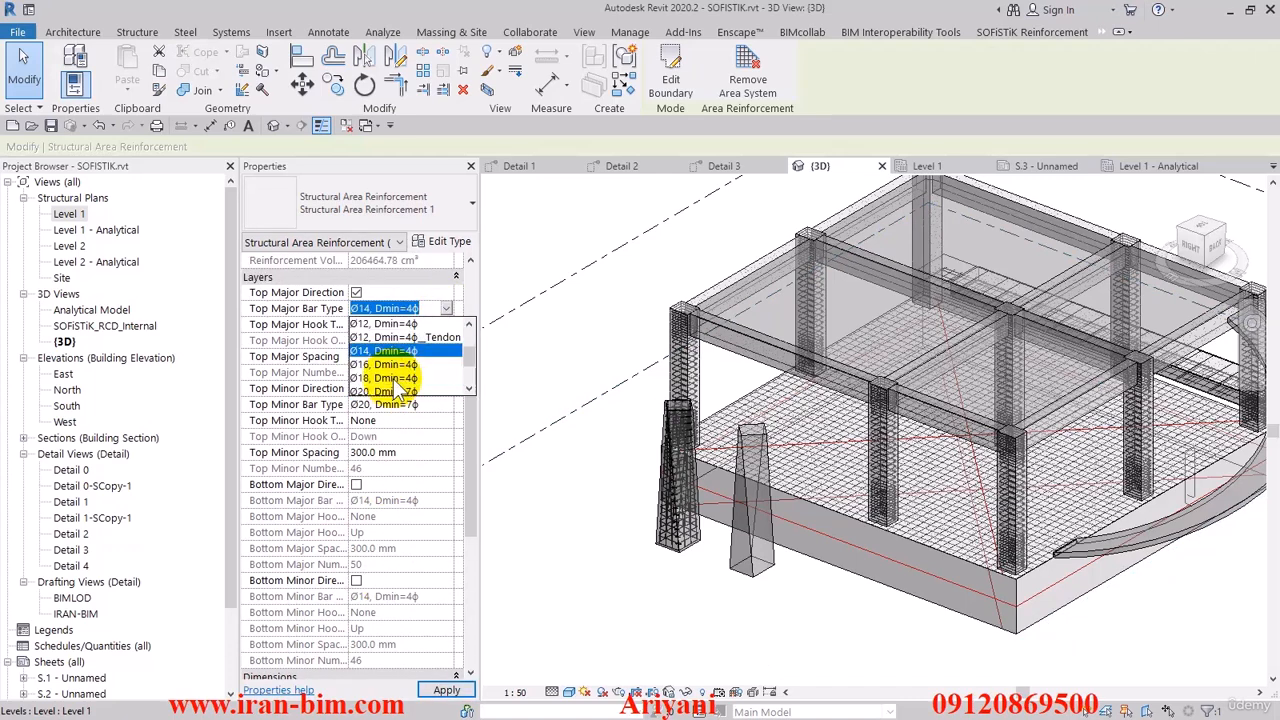
pyautogui.click(384, 380)
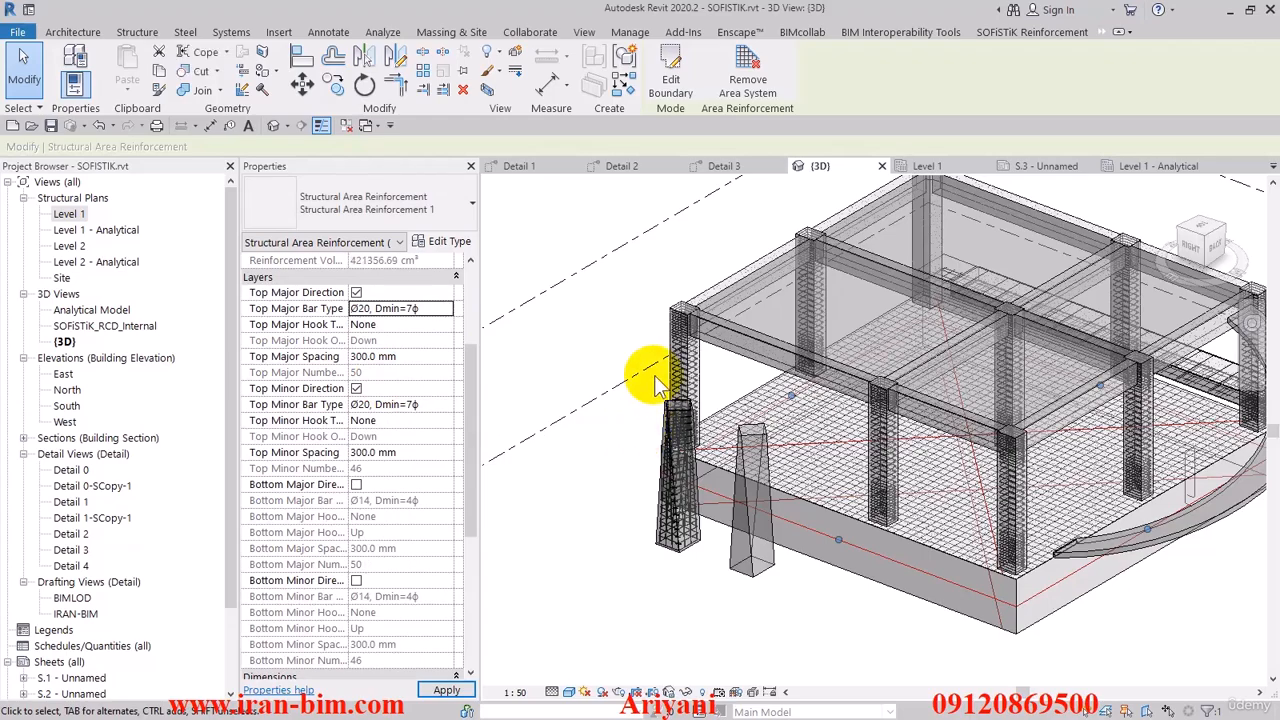
# - Apply the Set Solid visibility state to the new slab mesh rebars in the active 3D view only
pyautogui.keyDown('shift'); pyautogui.moveTo(651, 371); pyautogui.dragTo(749, 571, button='middle'); pyautogui.keyUp('shift')
pyautogui.press('Escape')
pyautogui.scroll(5, 808, 509)
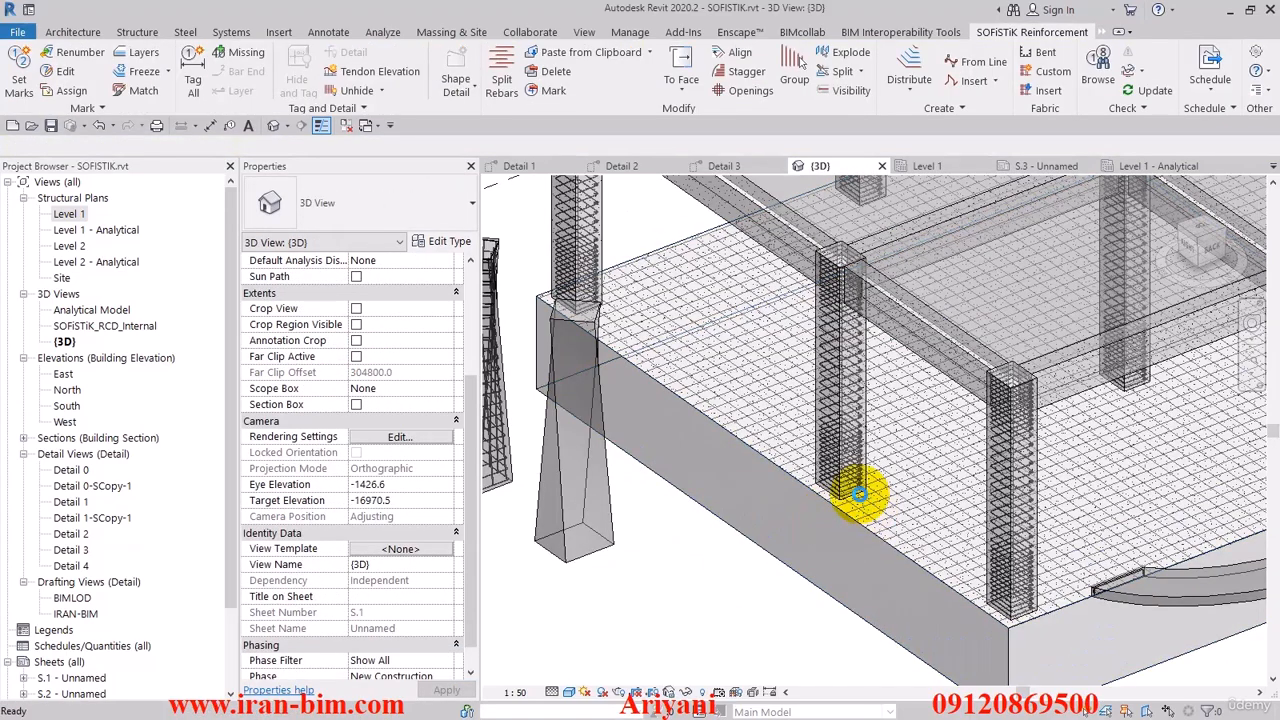
pyautogui.scroll(4, 850, 490)
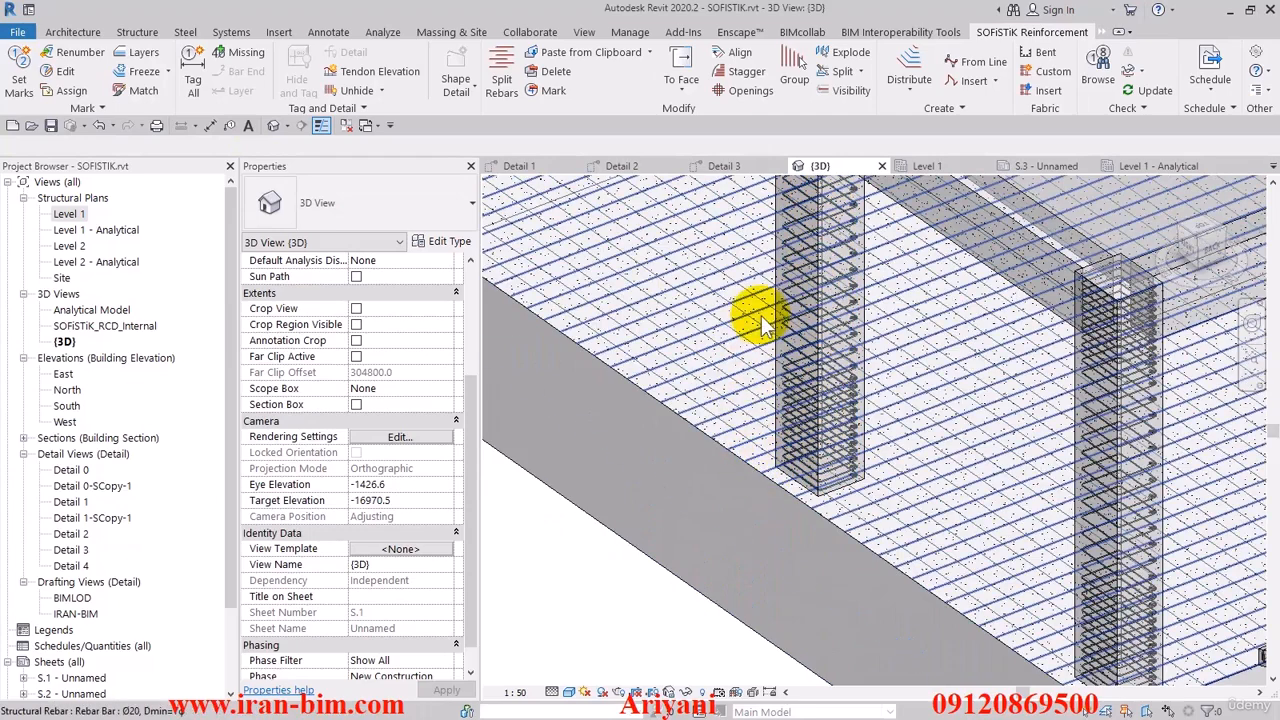
pyautogui.click(832, 90)
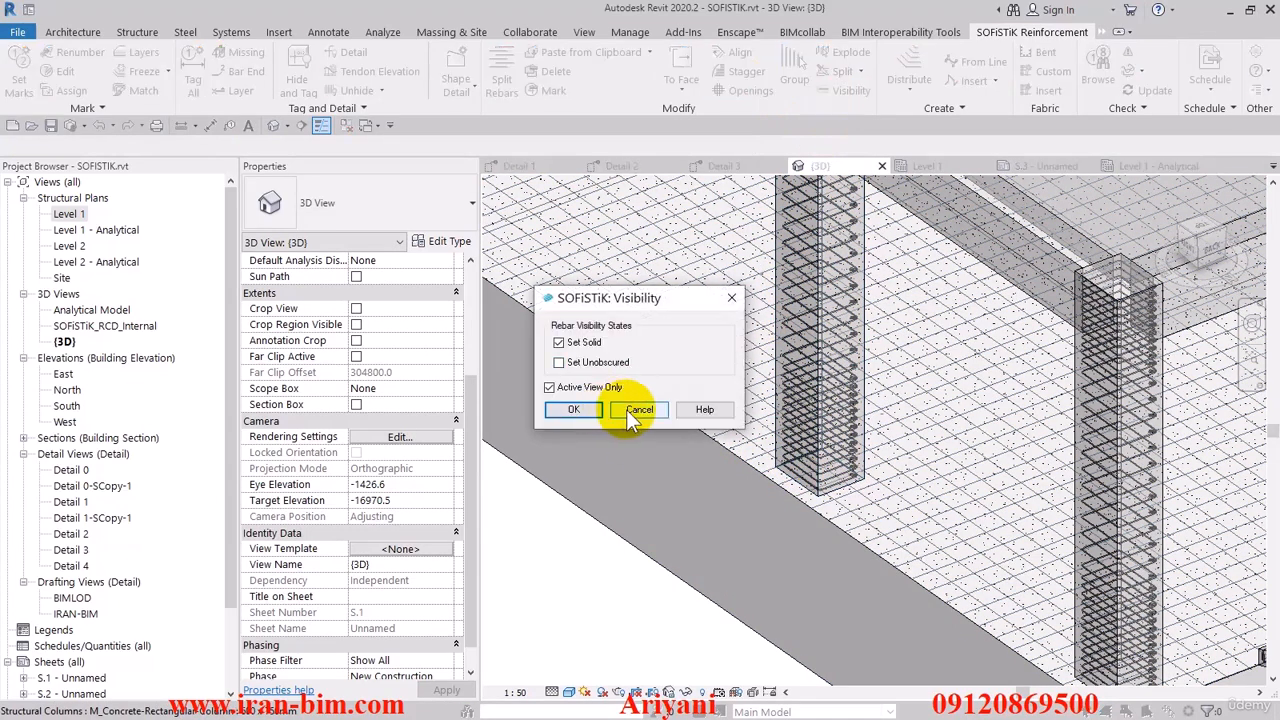
pyautogui.click(574, 410)
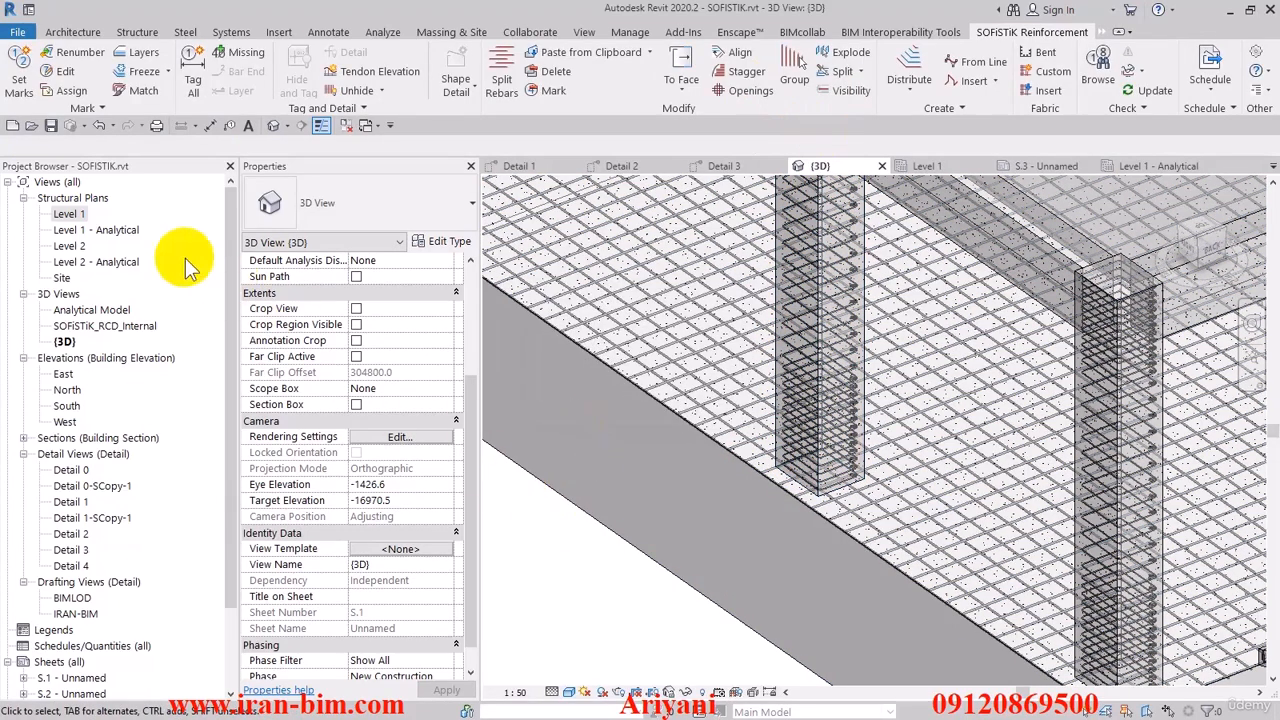
# - Open the Level 1 structural plan
pyautogui.doubleClick(68, 214)
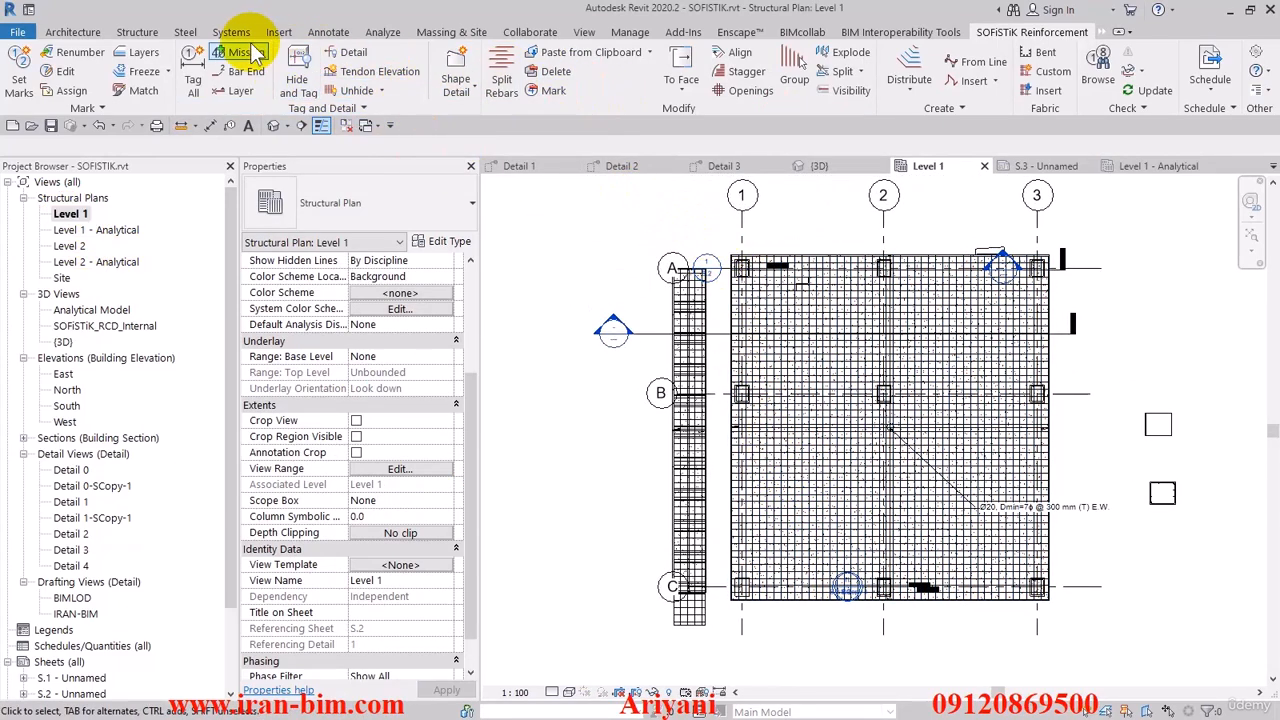
# - Draw a horizontal model line across the full slab width between grids A and B
pyautogui.click(76, 33)
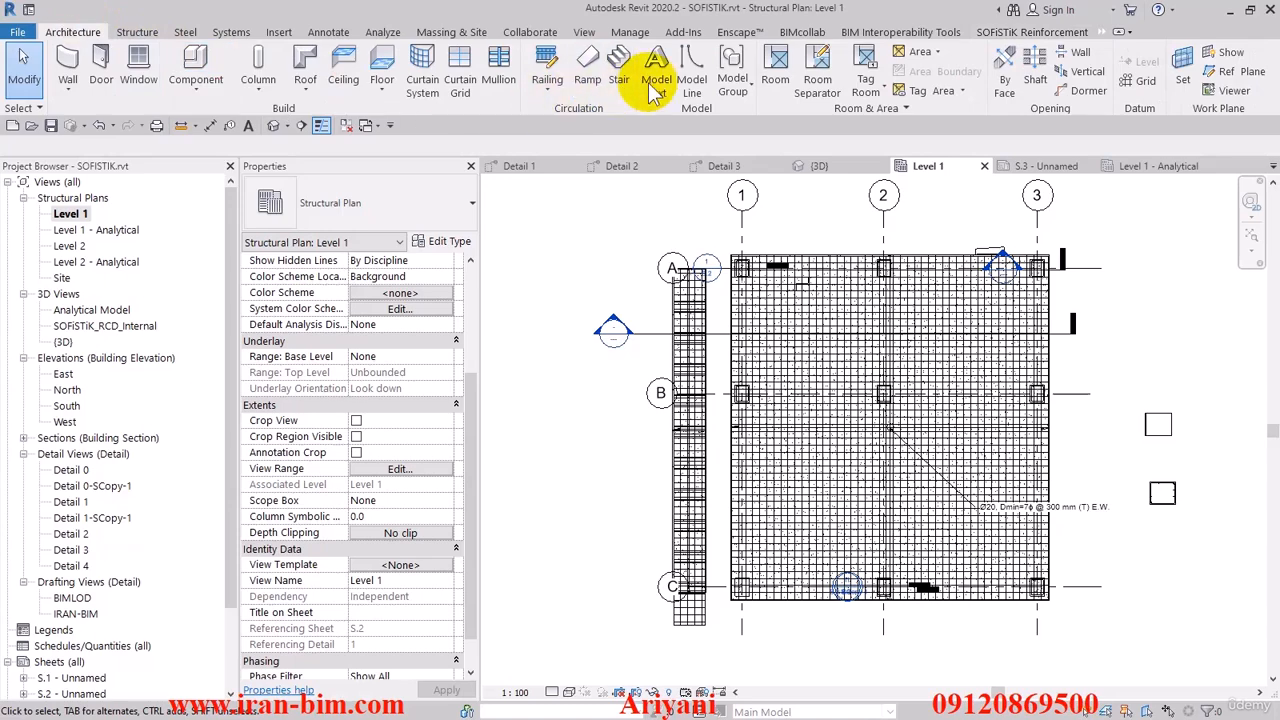
pyautogui.click(697, 80)
pyautogui.scroll(2, 820, 288)
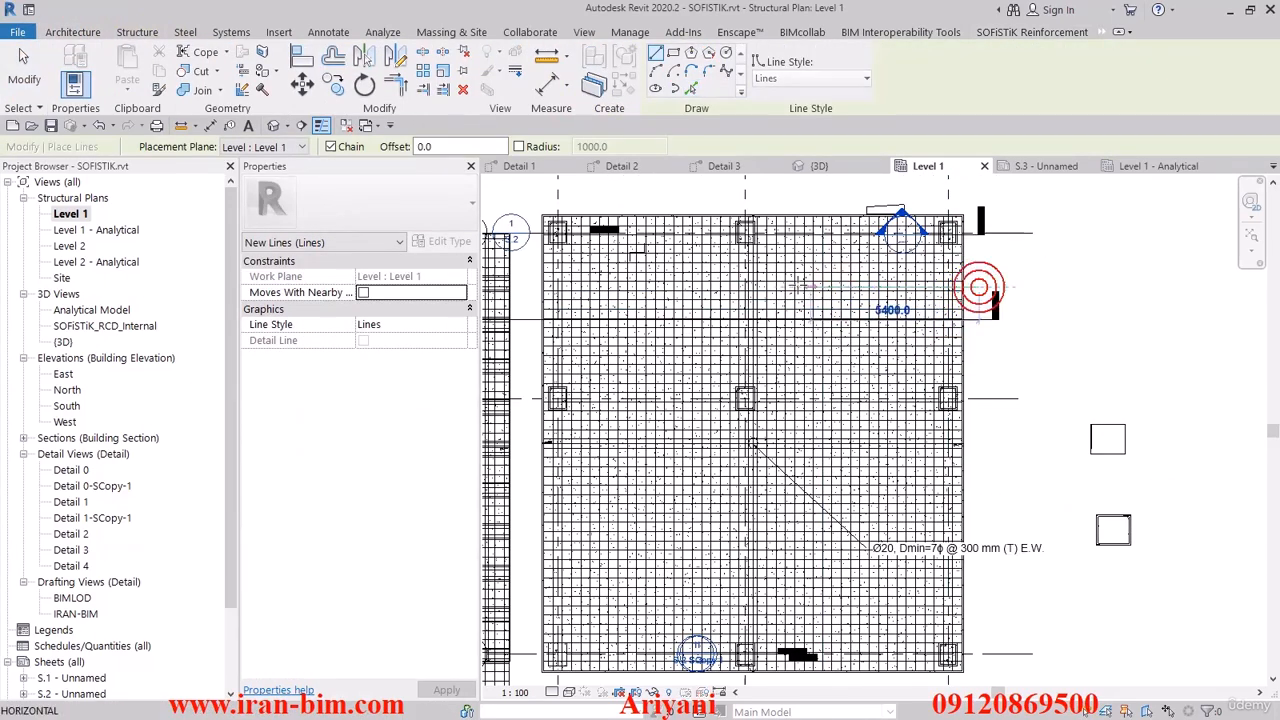
pyautogui.click(979, 287)
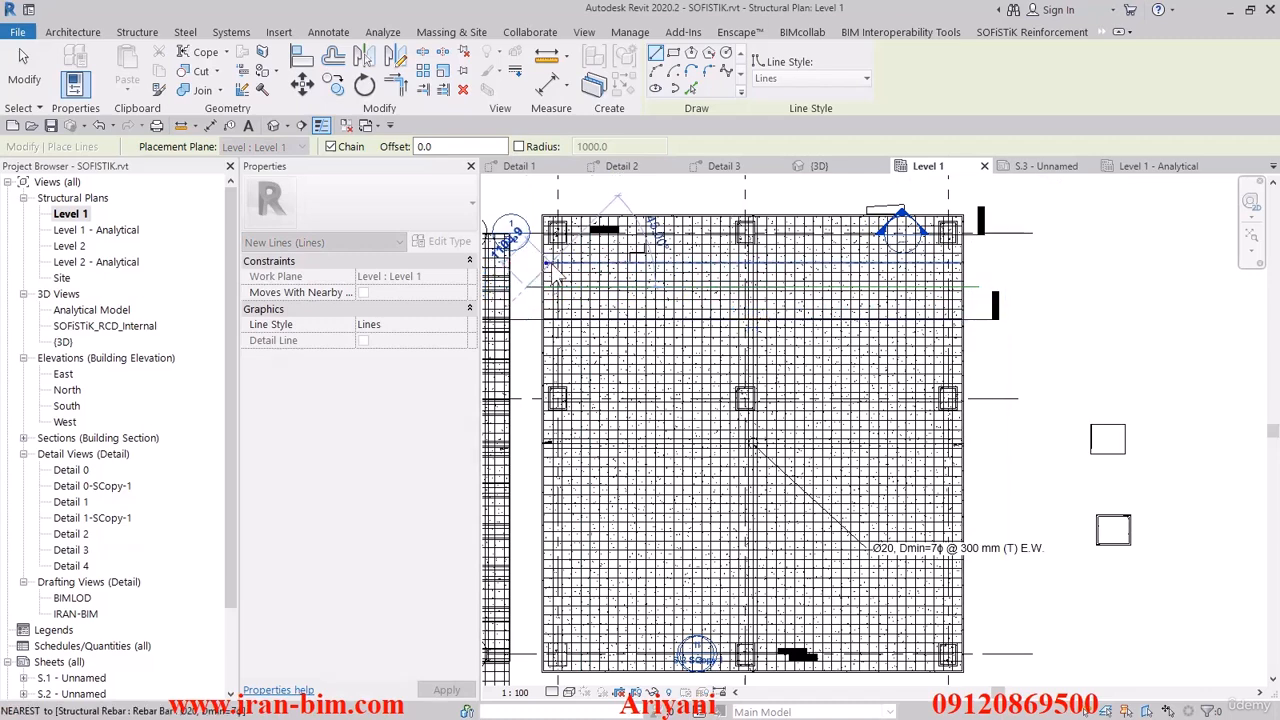
pyautogui.rightClick(548, 263)
pyautogui.click(569, 271)
# - Draw a slanted model line across the slab between grids B and C, extending past both slab edges
pyautogui.moveTo(896, 460); pyautogui.dragTo(891, 409, button='middle')
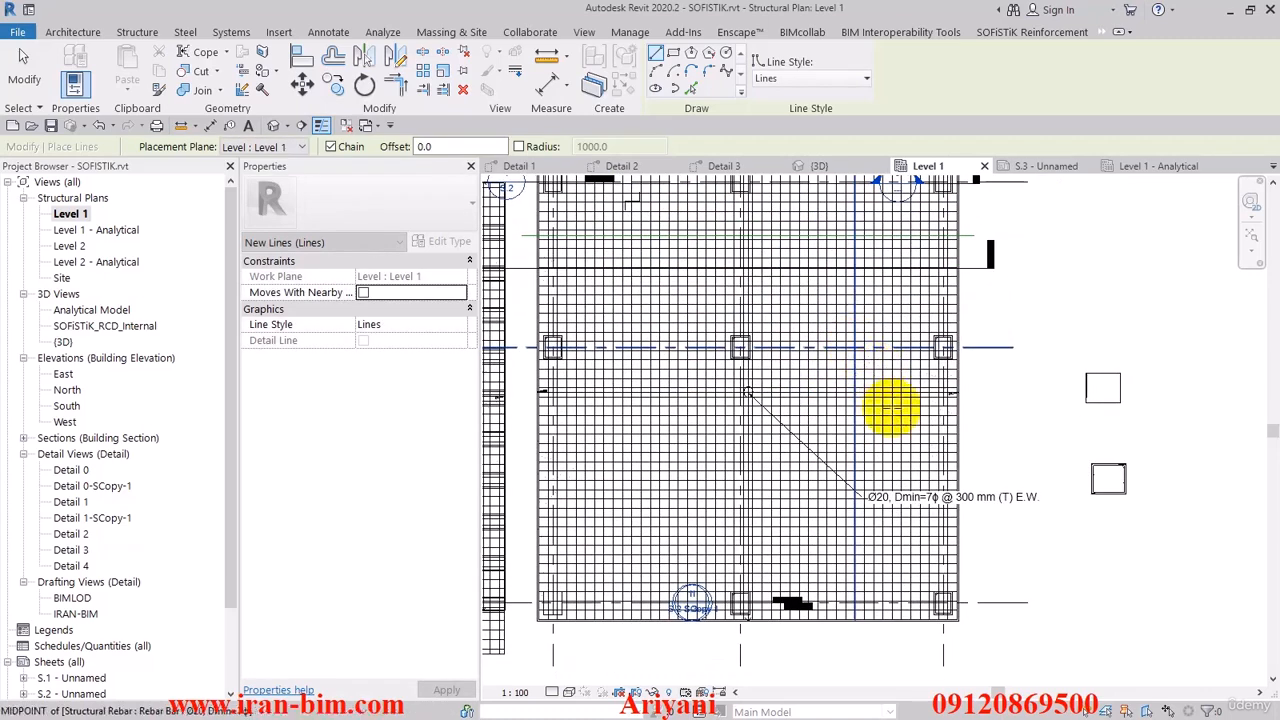
pyautogui.click(981, 578)
pyautogui.click(518, 427)
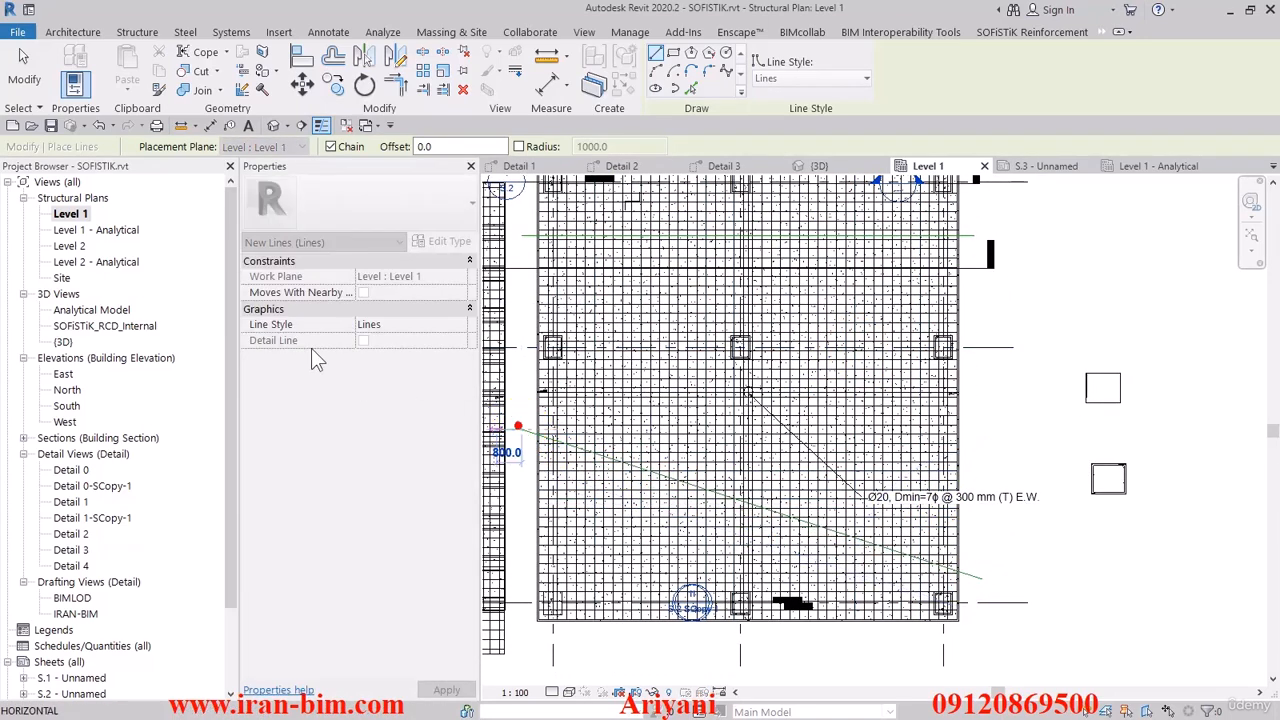
pyautogui.click(31, 78)
# - Delete the area reinforcement tag from the Level 1 plan
pyautogui.click(989, 585)
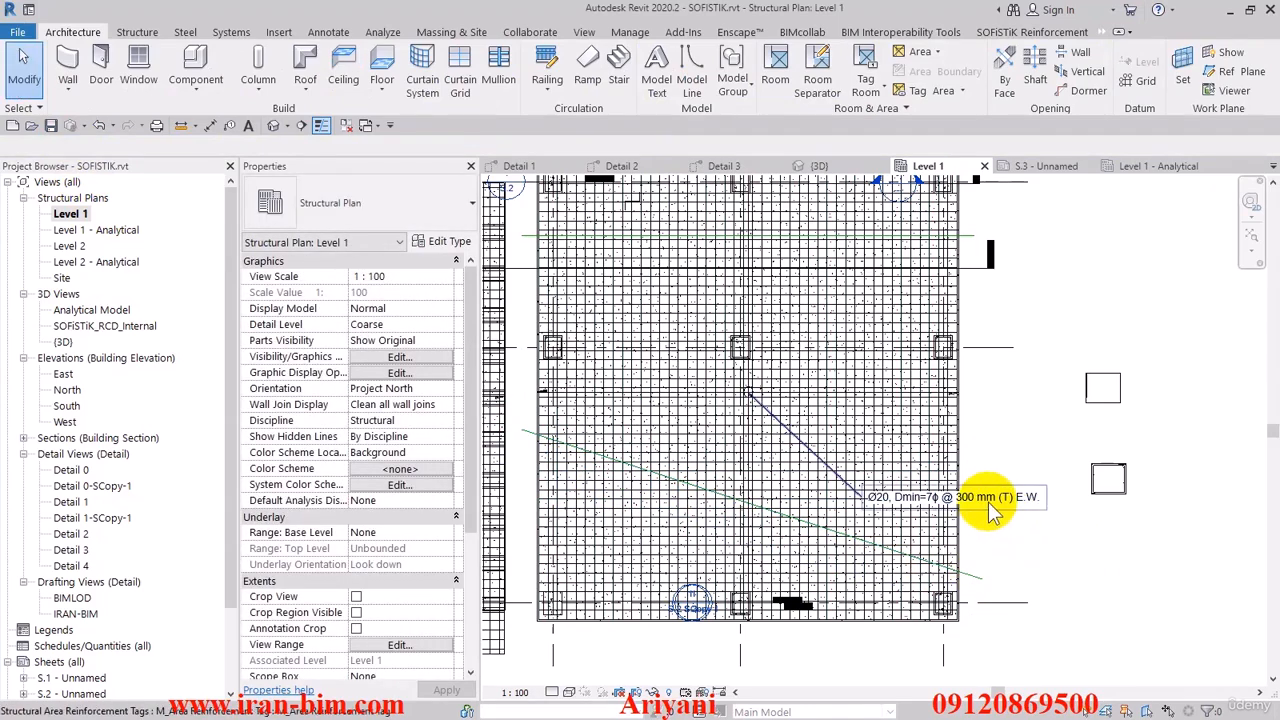
pyautogui.click(975, 500)
pyautogui.press('Delete')
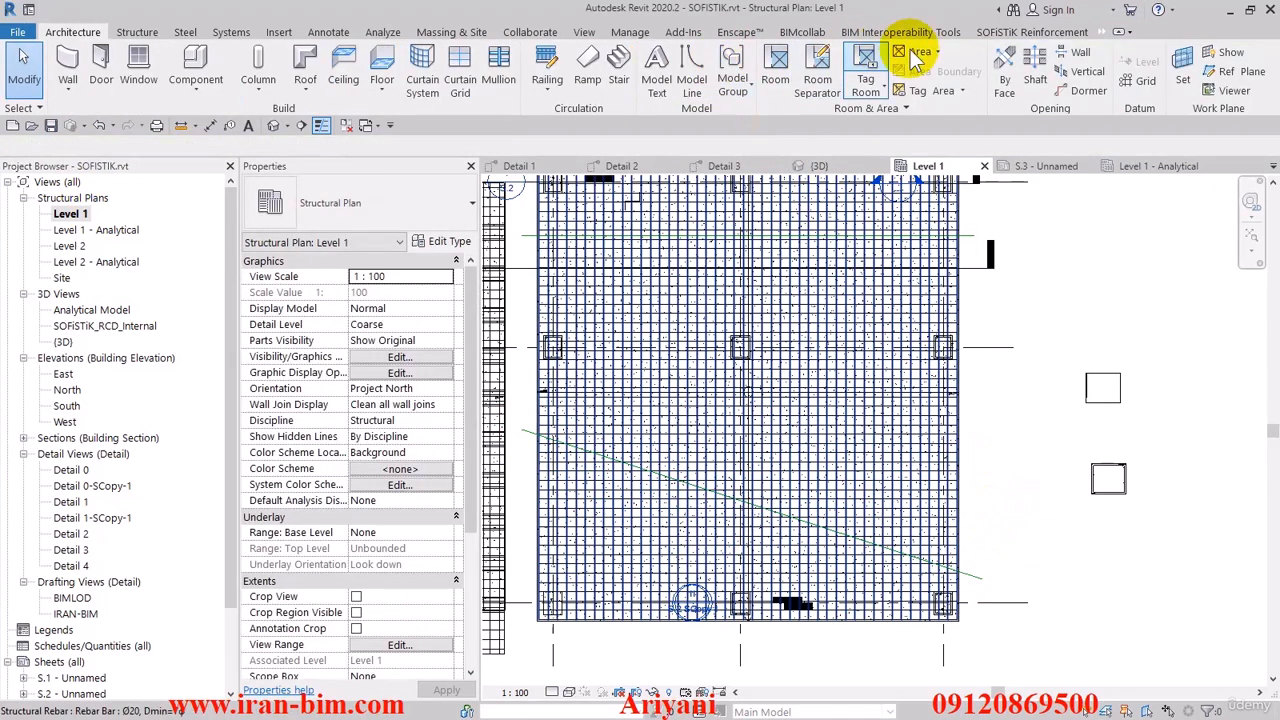
# - Try to split the slab's area reinforcement bars with Split Rebars
pyautogui.click(990, 31)
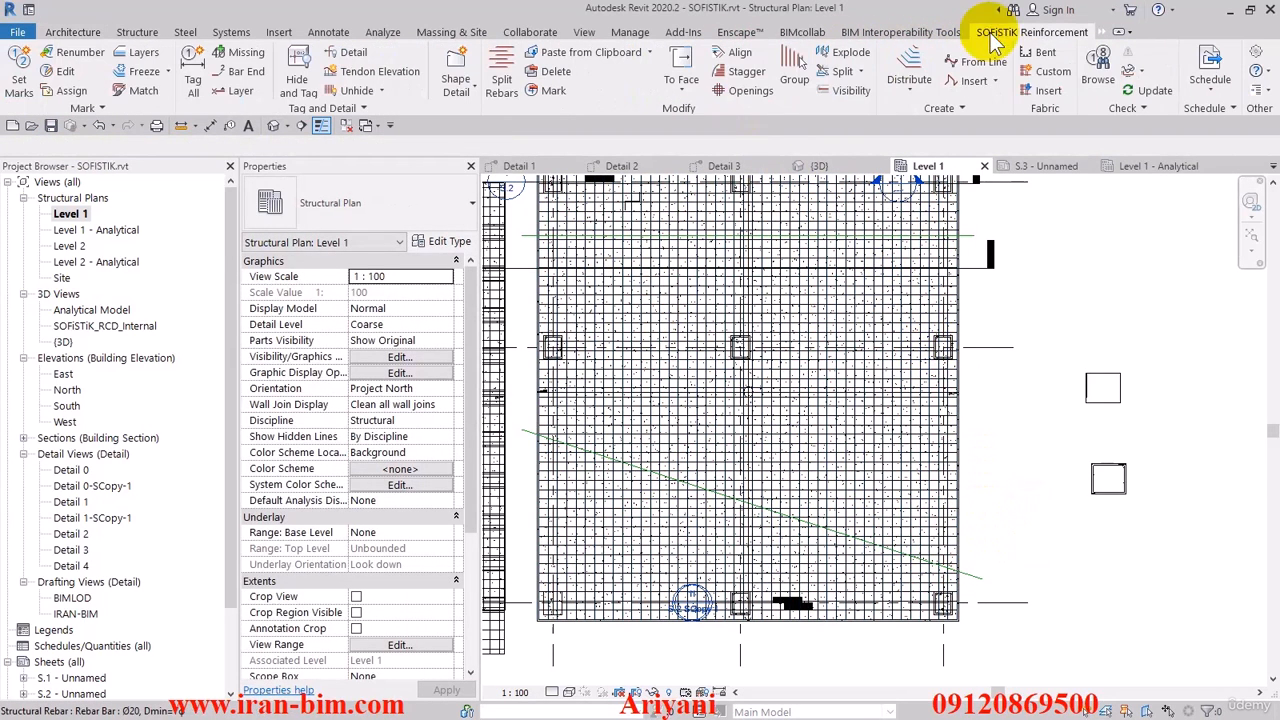
pyautogui.click(502, 72)
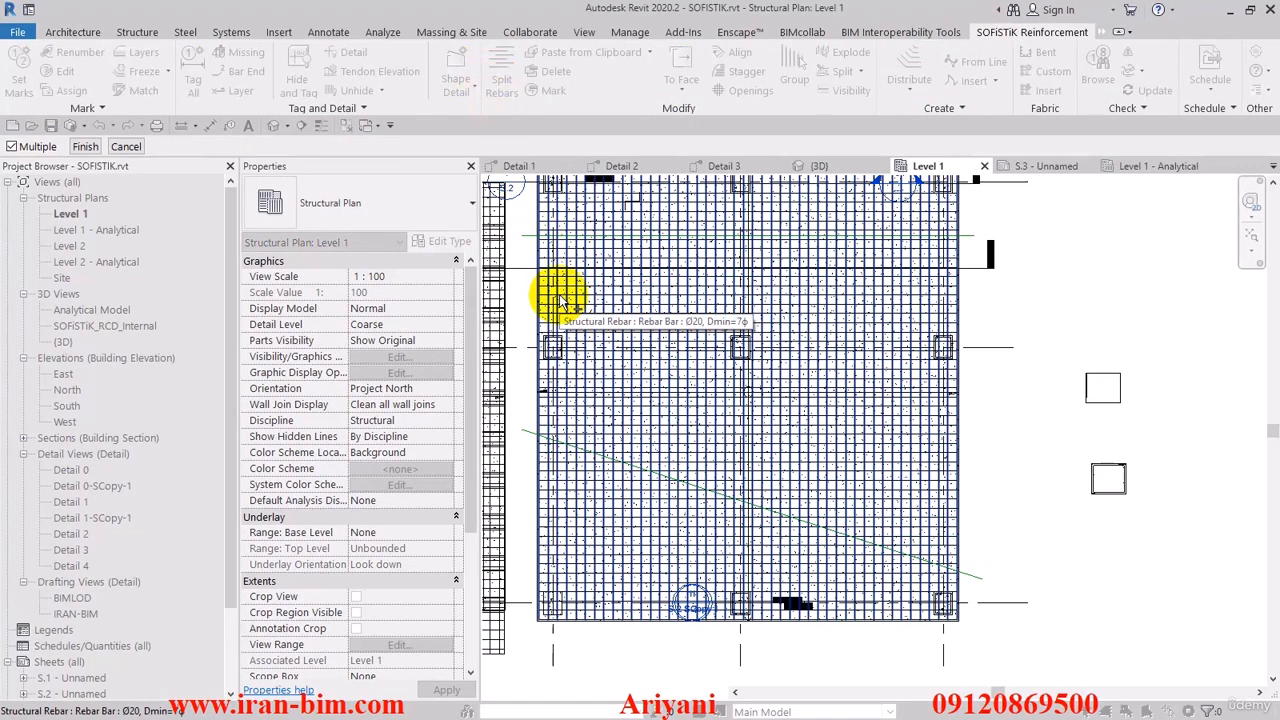
pyautogui.moveTo(560, 300); pyautogui.dragTo(633, 340, button='middle')
pyautogui.click(633, 340)
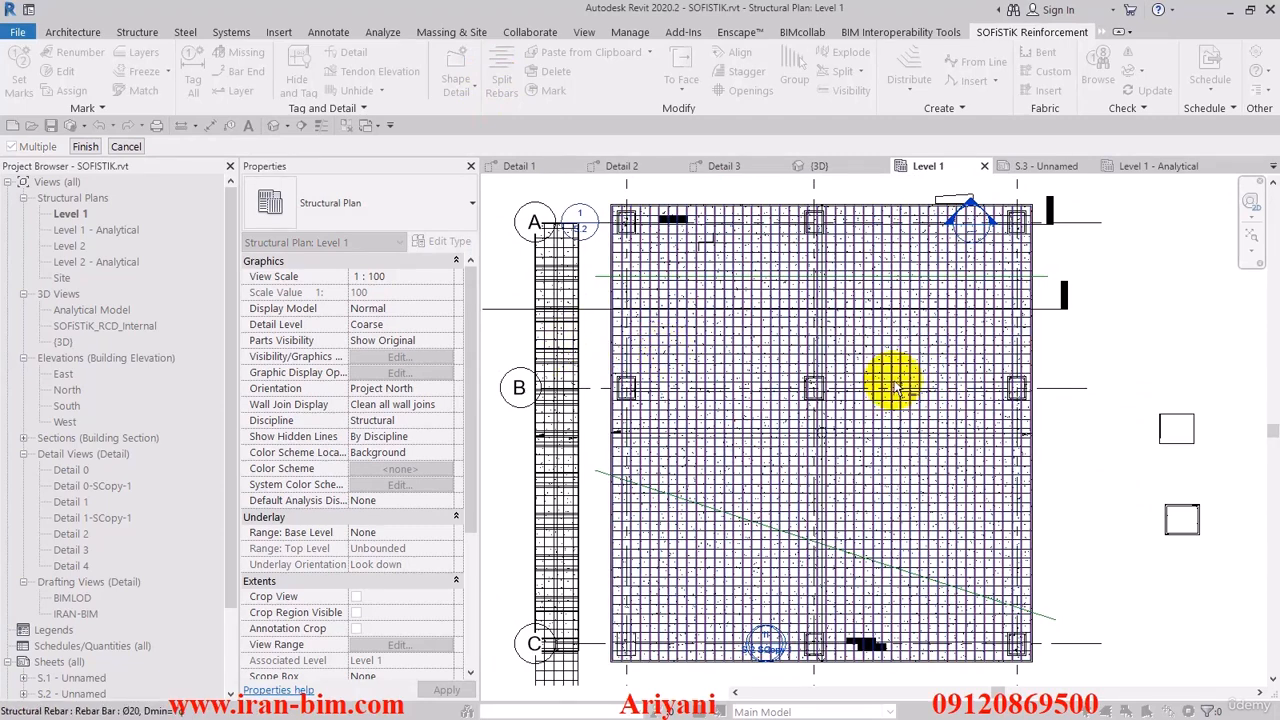
pyautogui.click(84, 147)
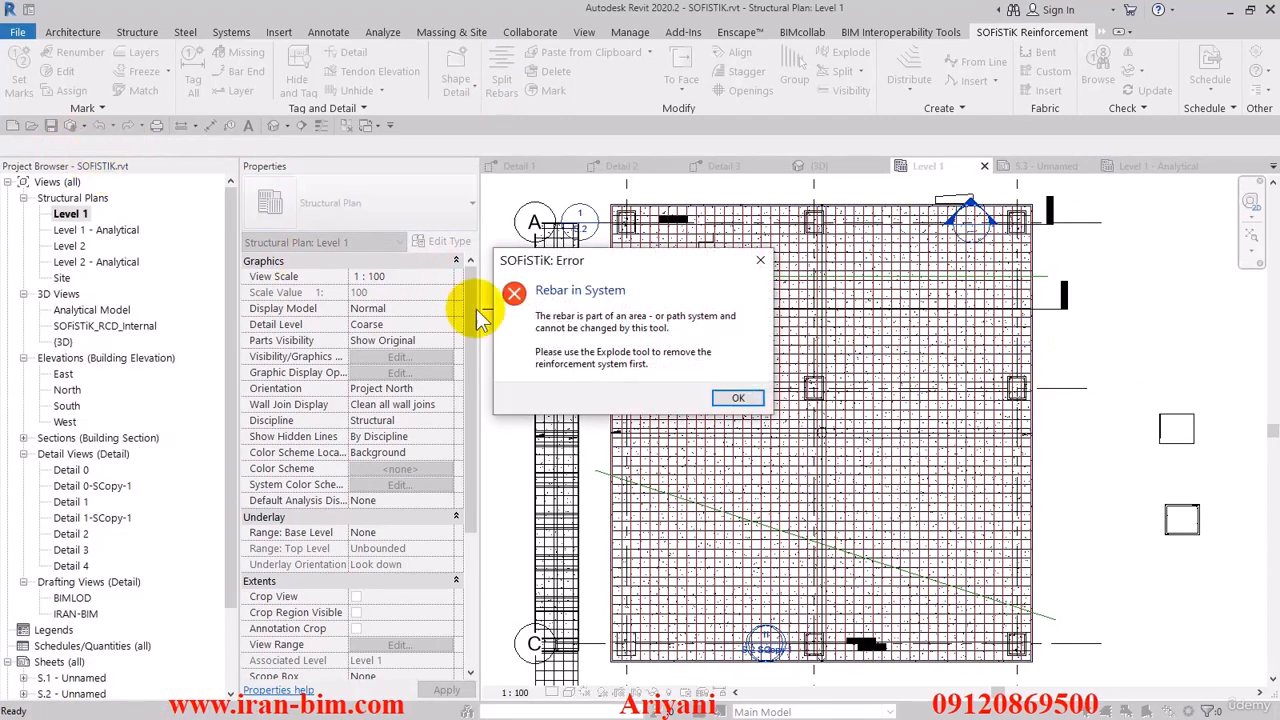
pyautogui.click(738, 400)
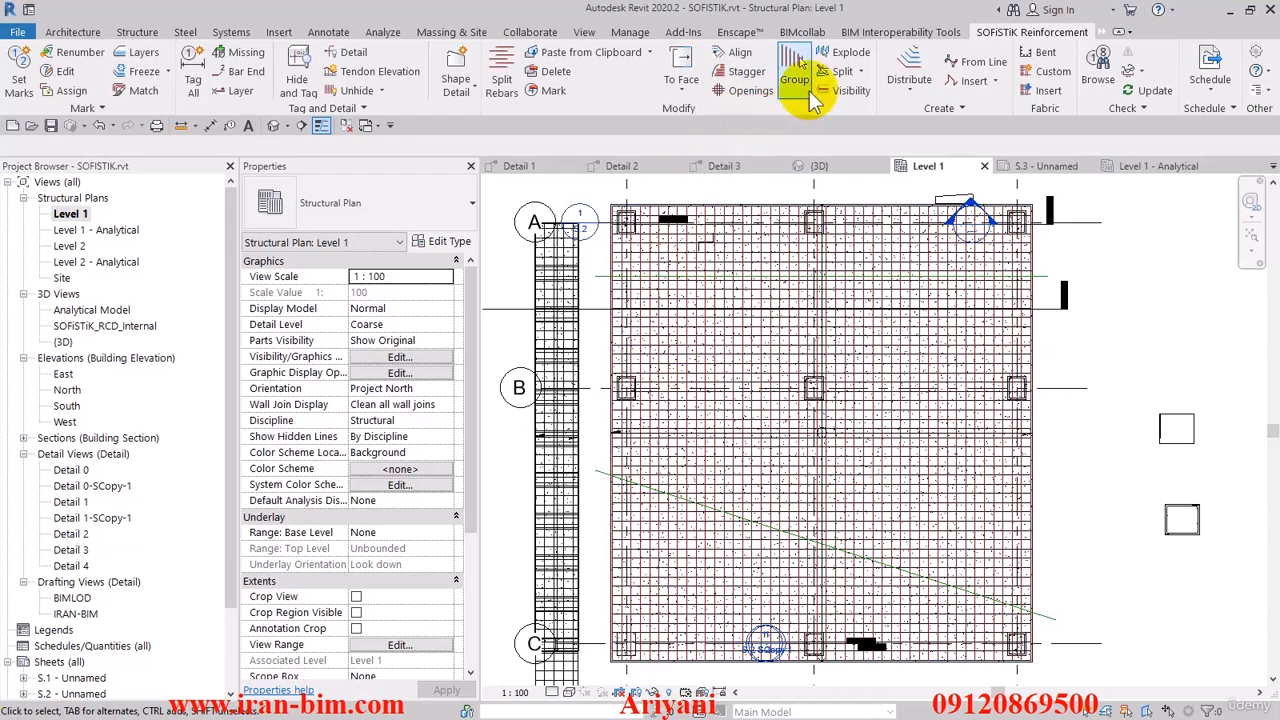
# - Explode the slab's area reinforcement system into individual rebar sets
pyautogui.click(846, 56)
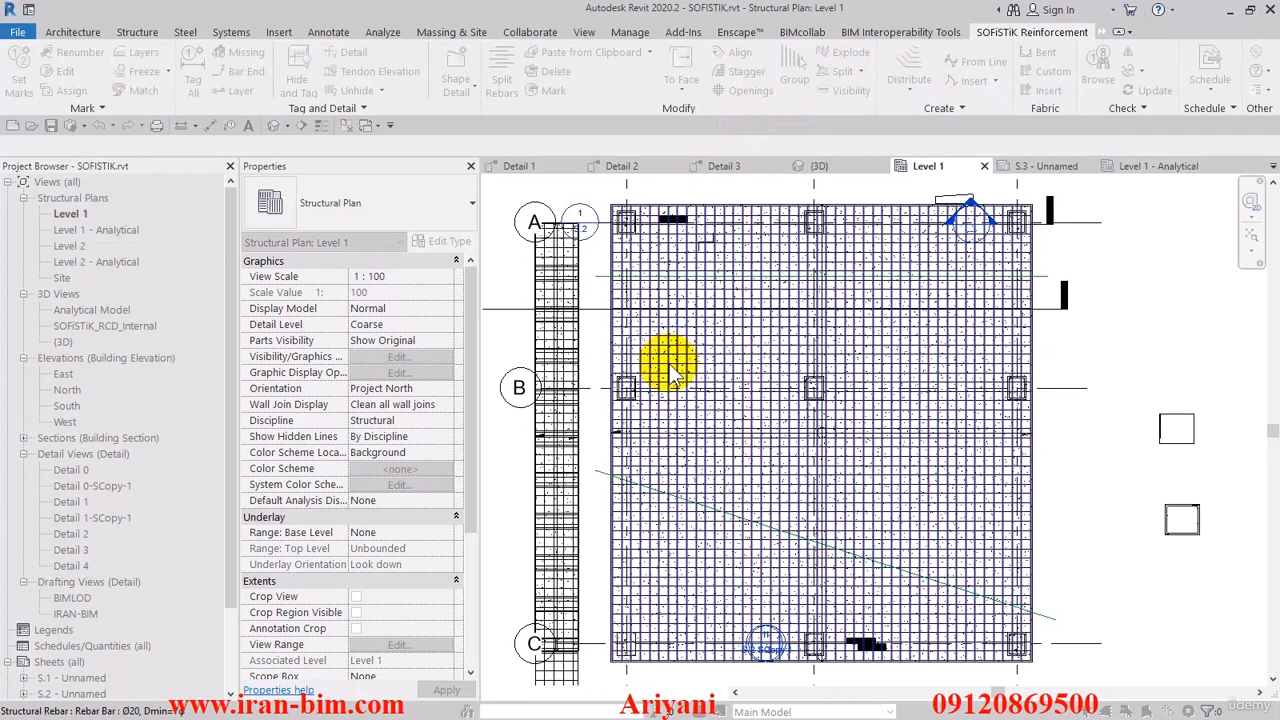
pyautogui.click(672, 368)
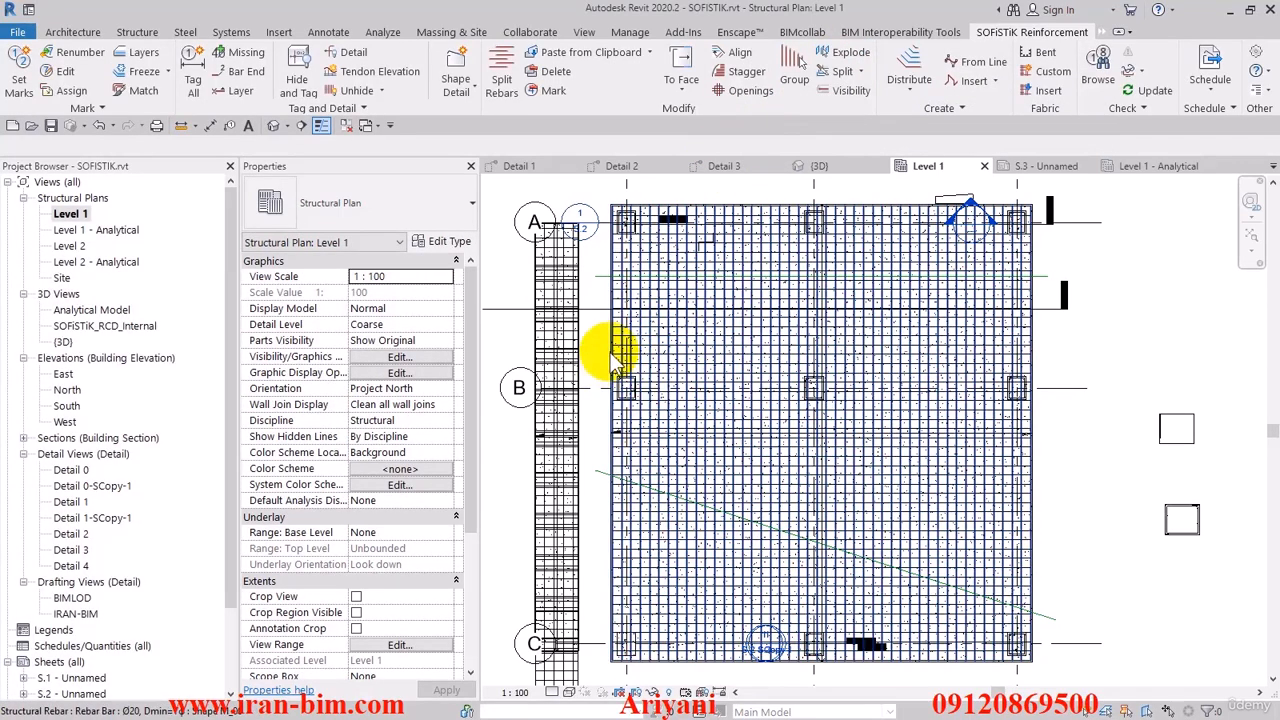
pyautogui.scroll(5, 610, 345)
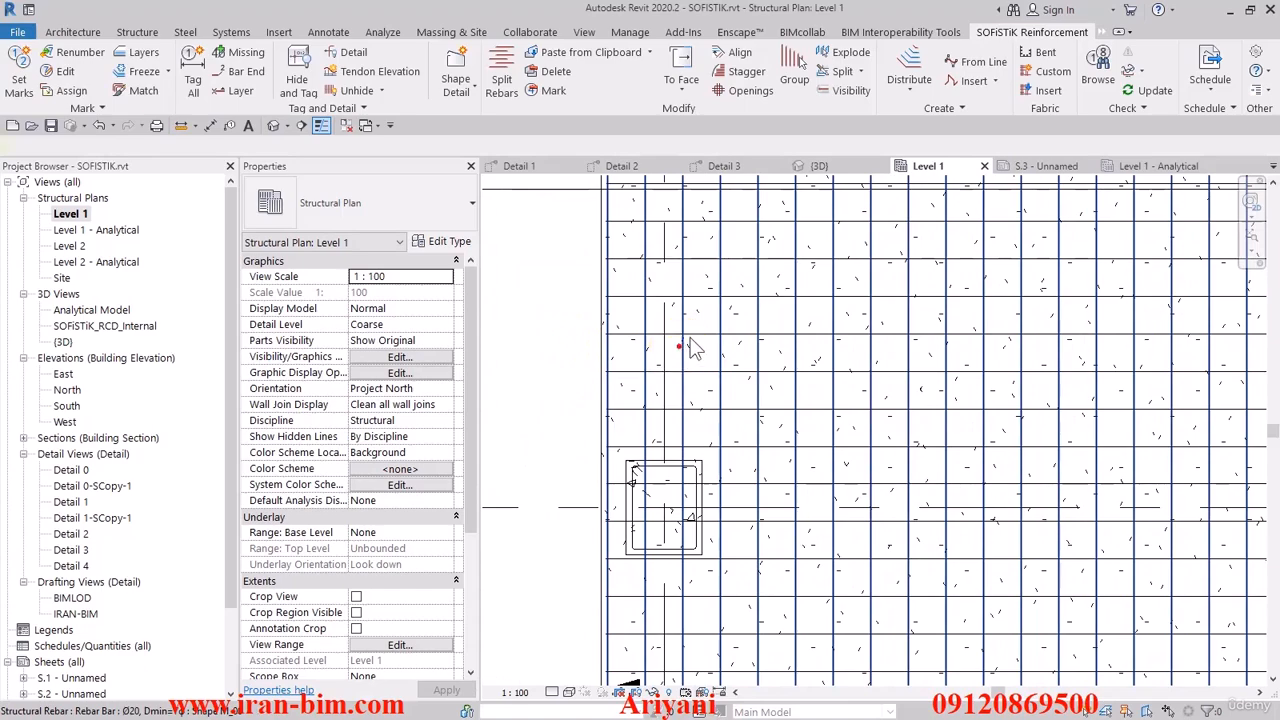
pyautogui.click(690, 336)
pyautogui.click(562, 338)
pyautogui.scroll(-4, 603, 337)
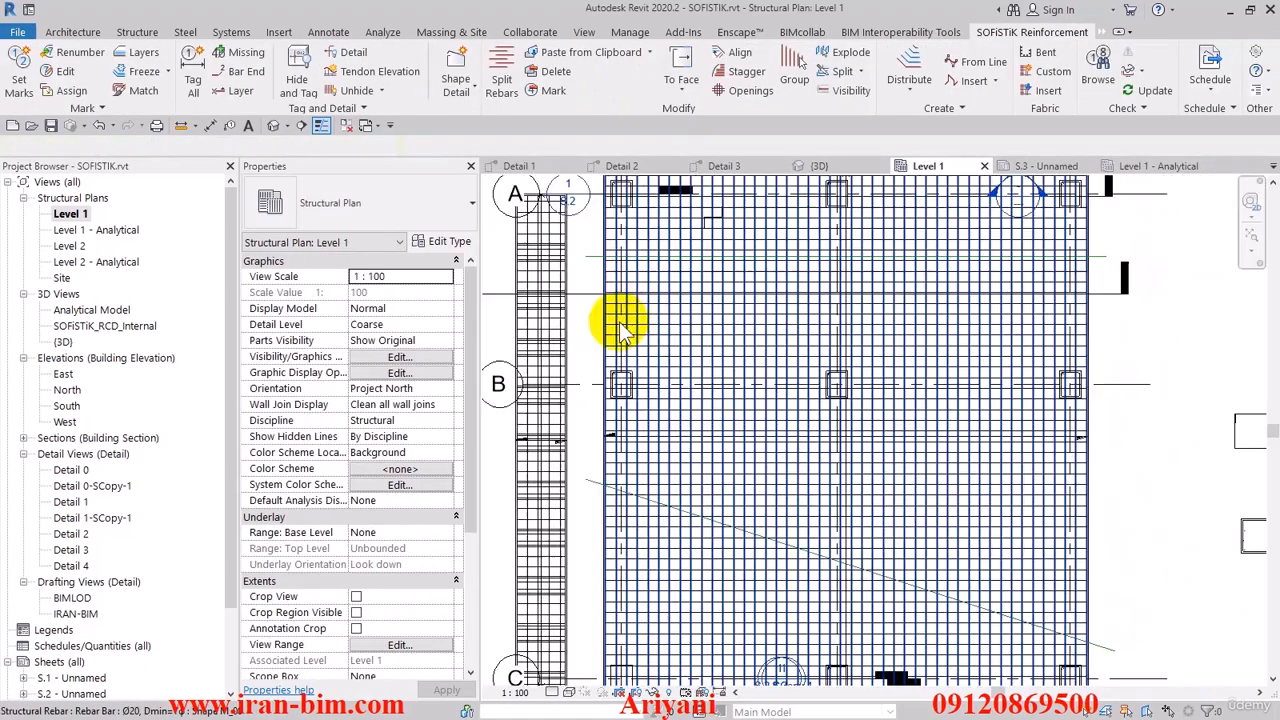
# - Try to split the vertical slab rebars with the Bar Length only option and selected dividing lines
pyautogui.click(500, 80)
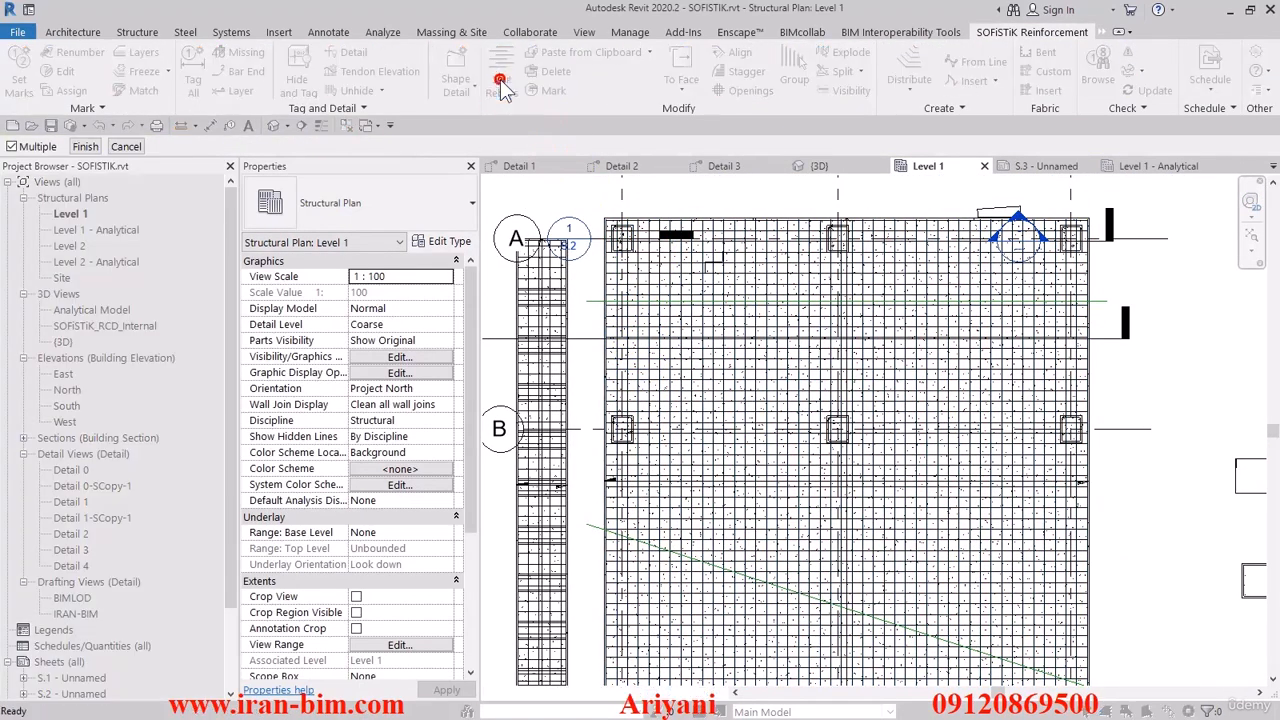
pyautogui.scroll(5, 586, 380)
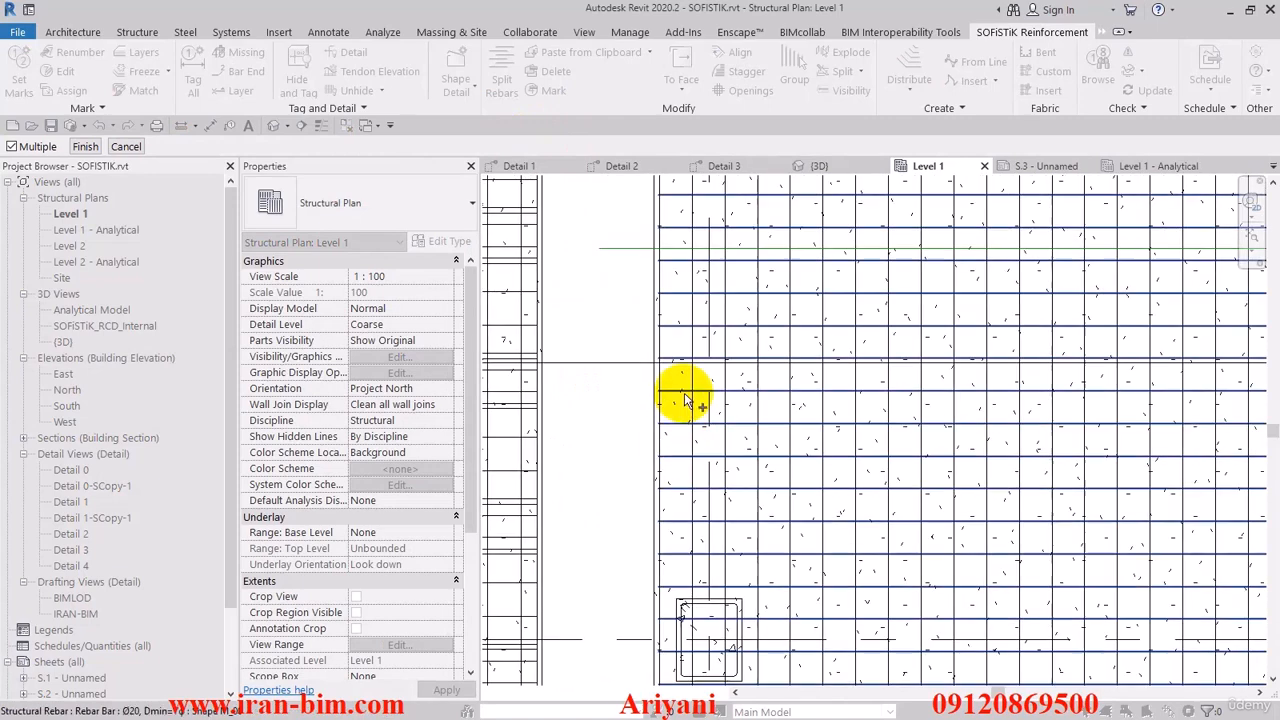
pyautogui.click(688, 347)
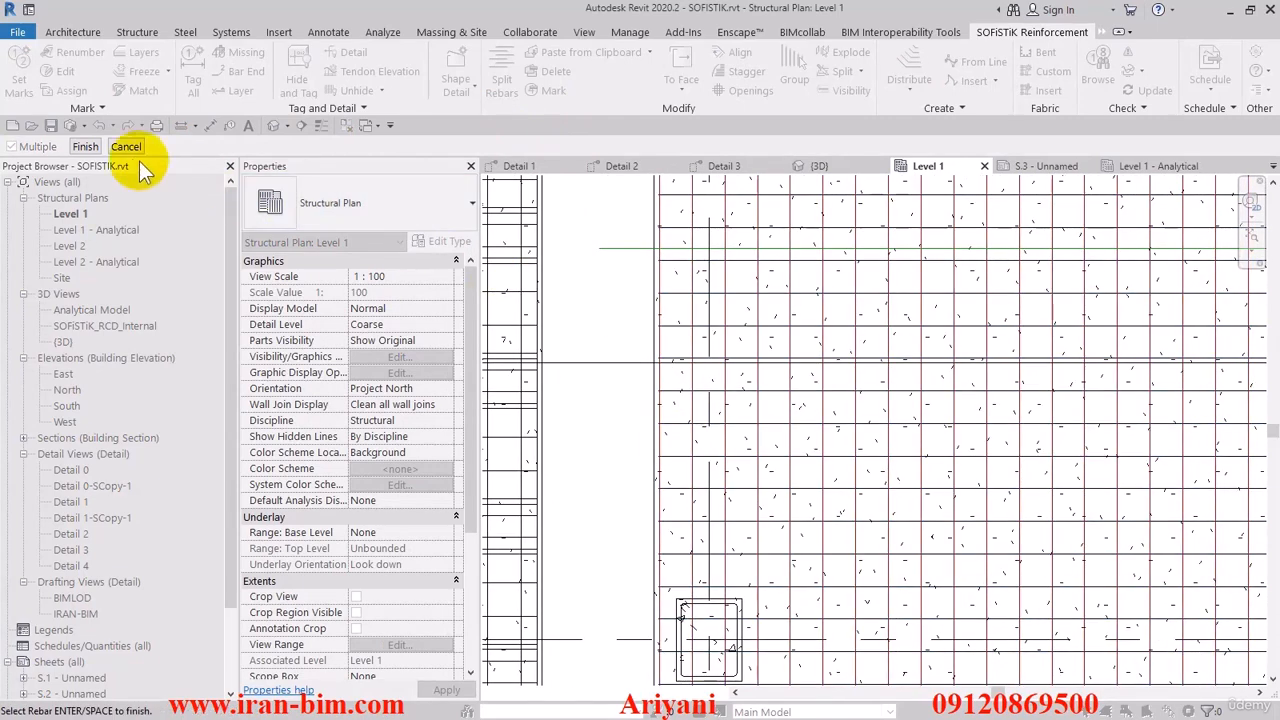
pyautogui.moveTo(612, 255); pyautogui.dragTo(350, 160)
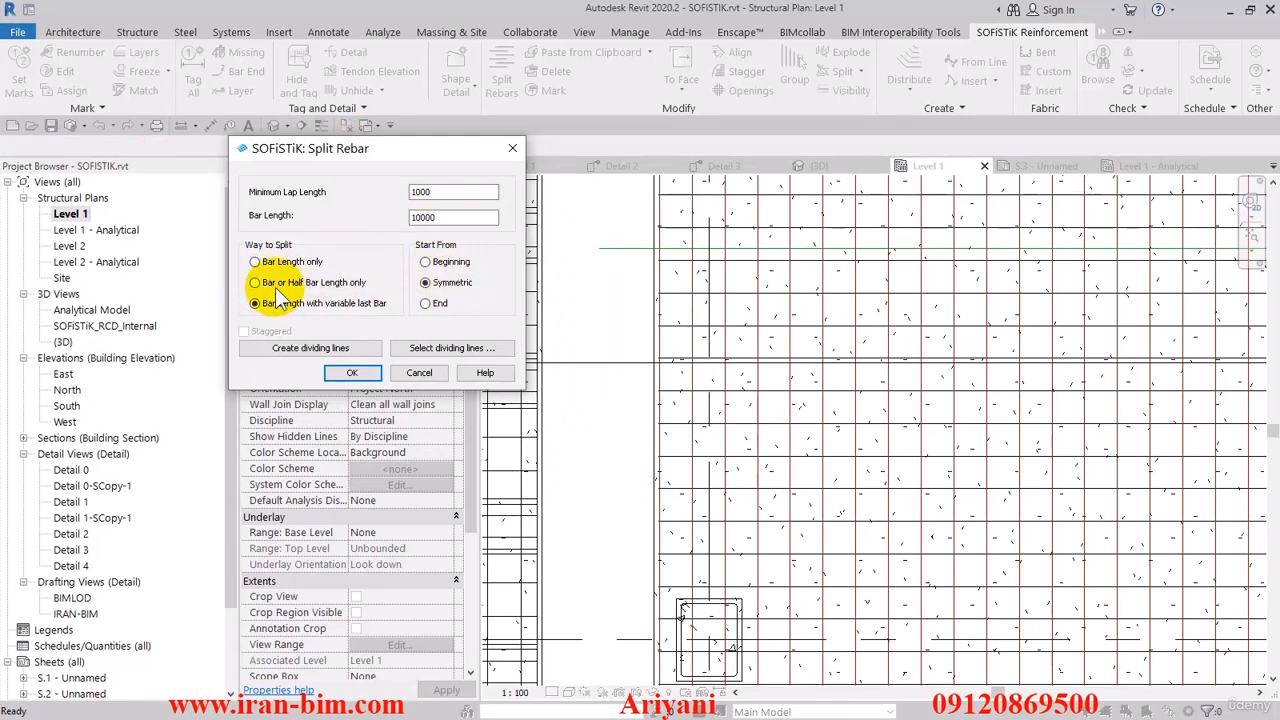
pyautogui.click(262, 262)
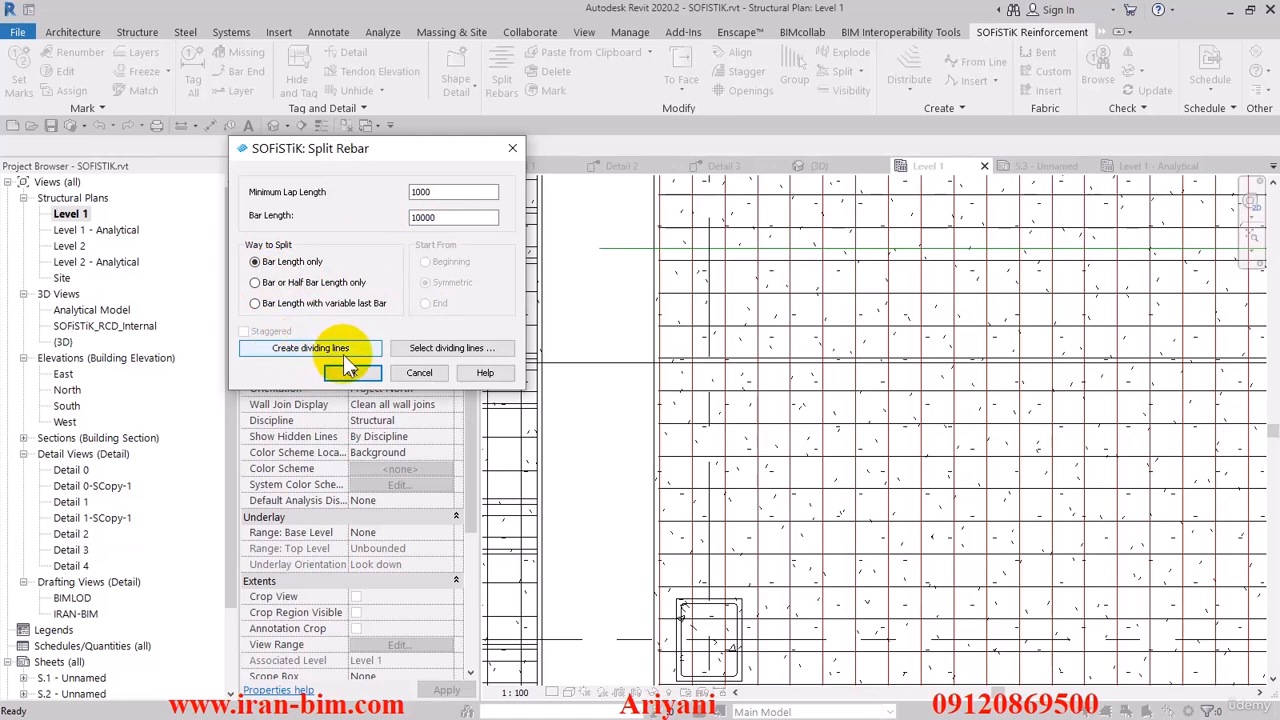
pyautogui.click(438, 353)
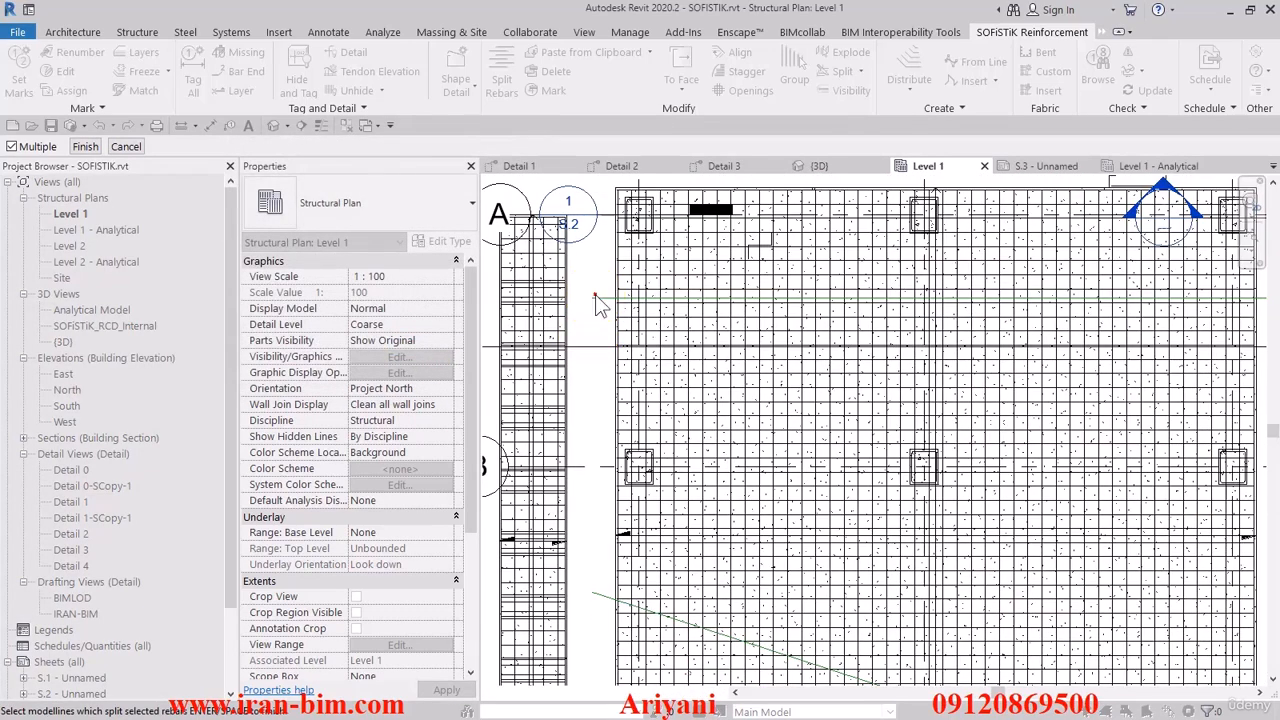
pyautogui.scroll(-4, 602, 296)
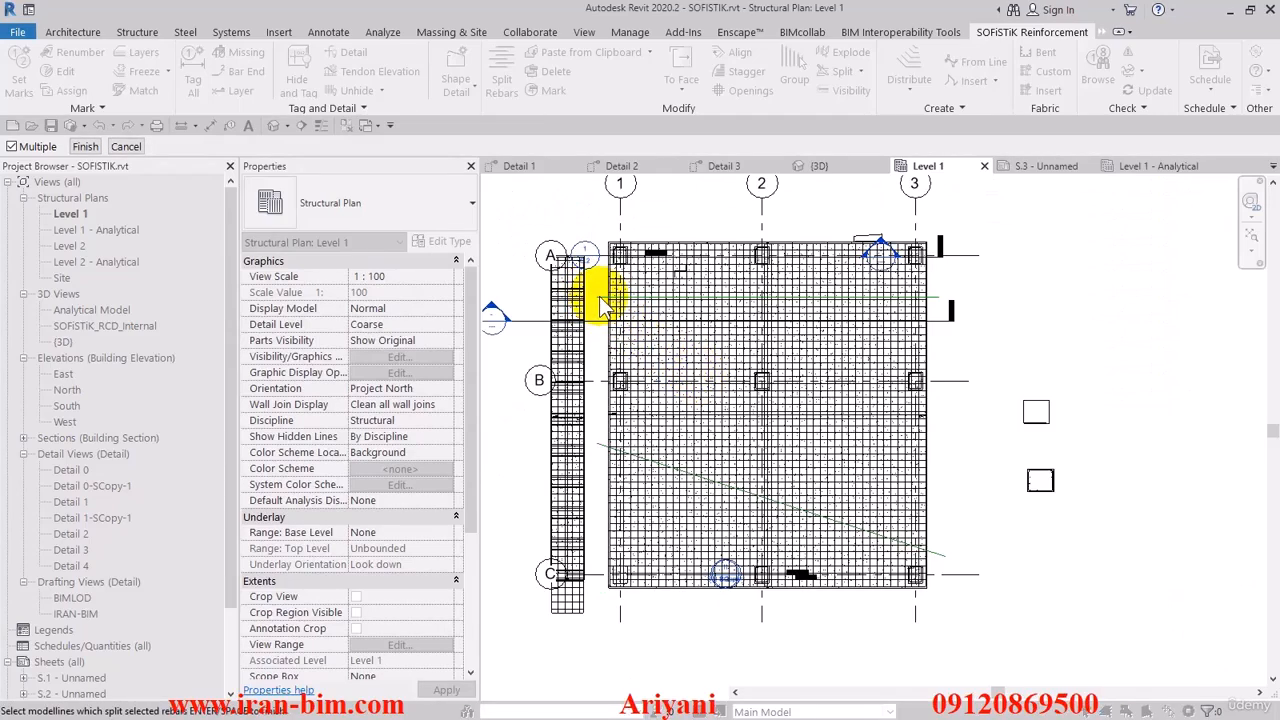
pyautogui.click(85, 146)
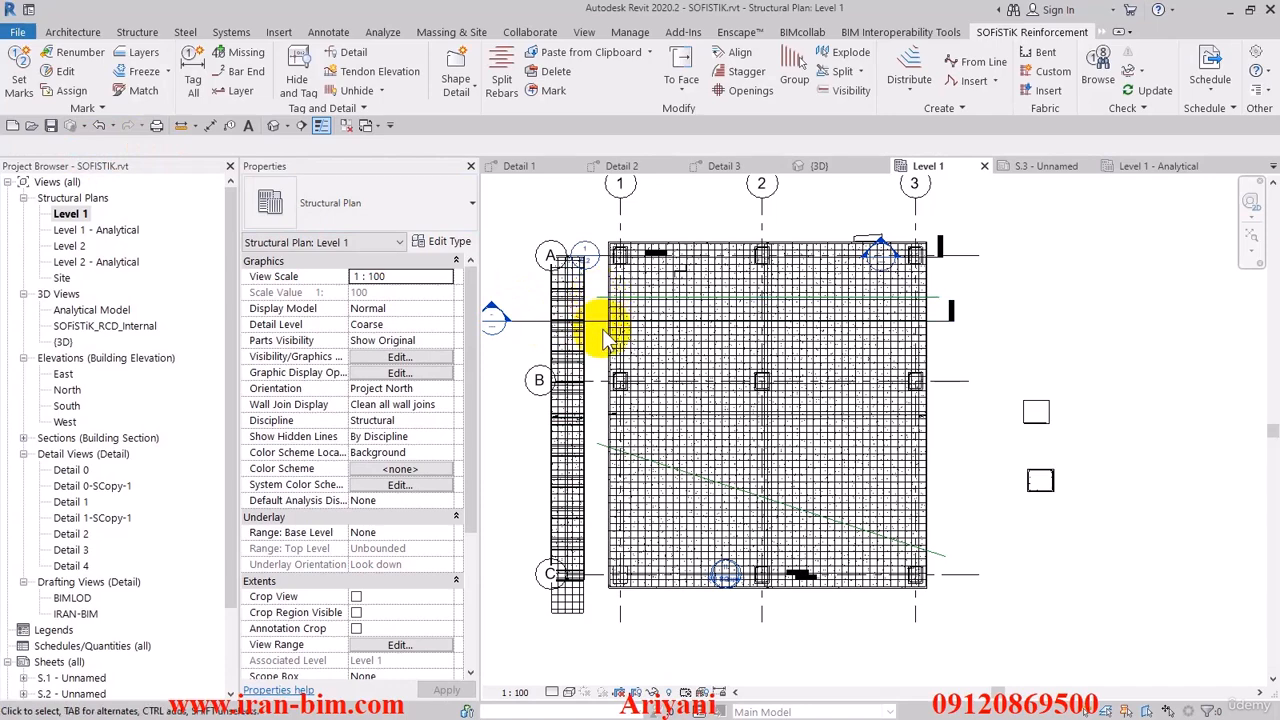
# - Turn off thin-line display for the Level 1 plan
pyautogui.click(321, 127)
pyautogui.scroll(3, 600, 265)
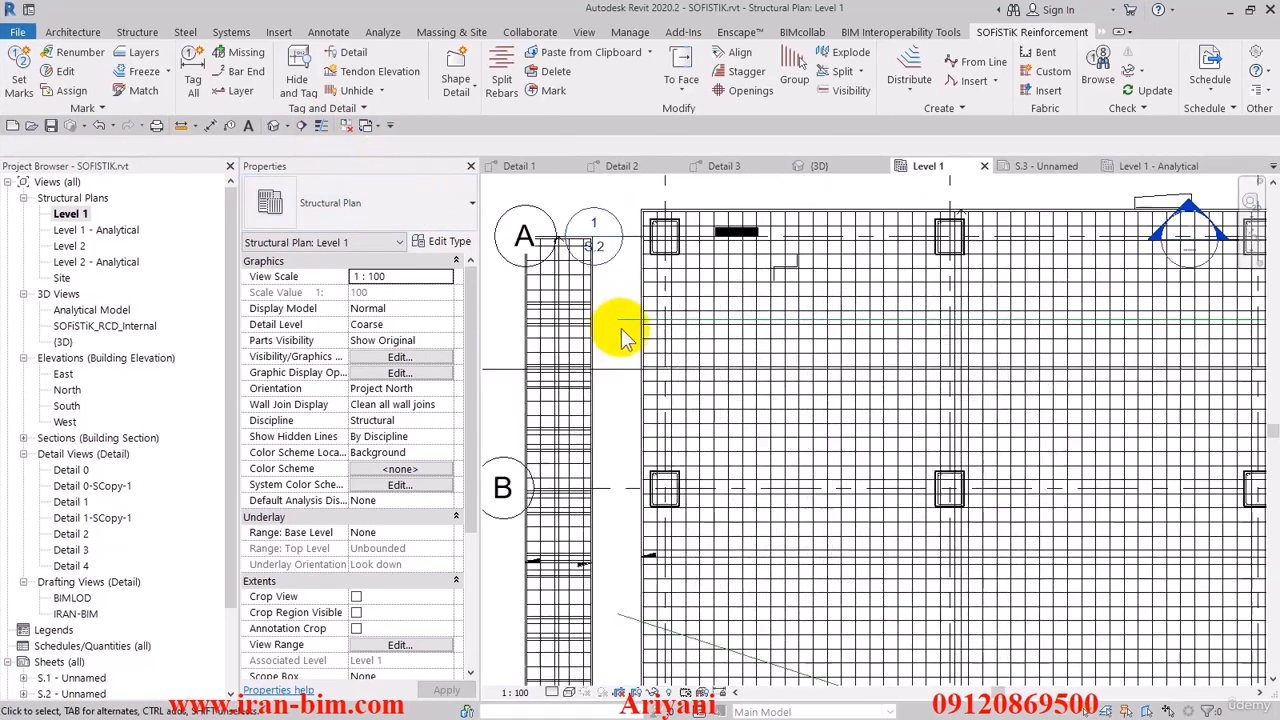
pyautogui.scroll(1, 623, 332)
pyautogui.scroll(-2, 636, 320)
pyautogui.scroll(1, 656, 332)
pyautogui.moveTo(648, 352); pyautogui.dragTo(646, 369, button='middle')
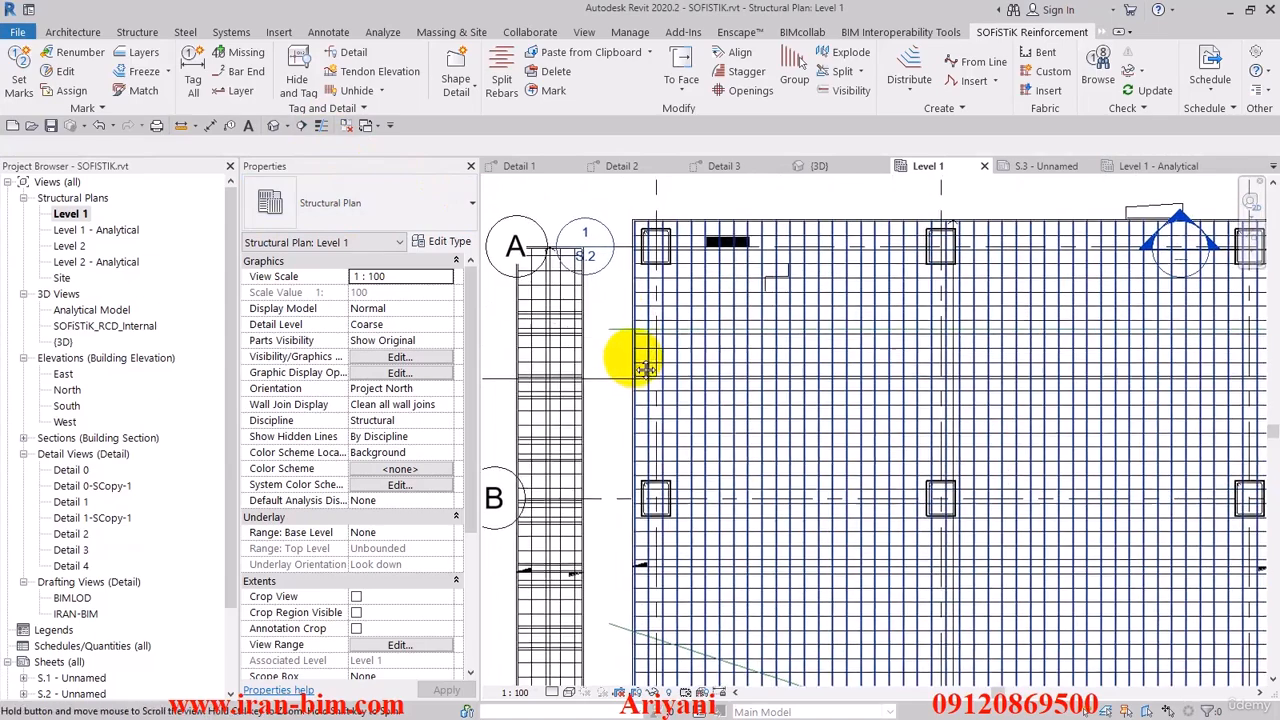
# - Delete the horizontal and slanted model lines crossing the slab
pyautogui.click(618, 330)
pyautogui.scroll(-3, 625, 345)
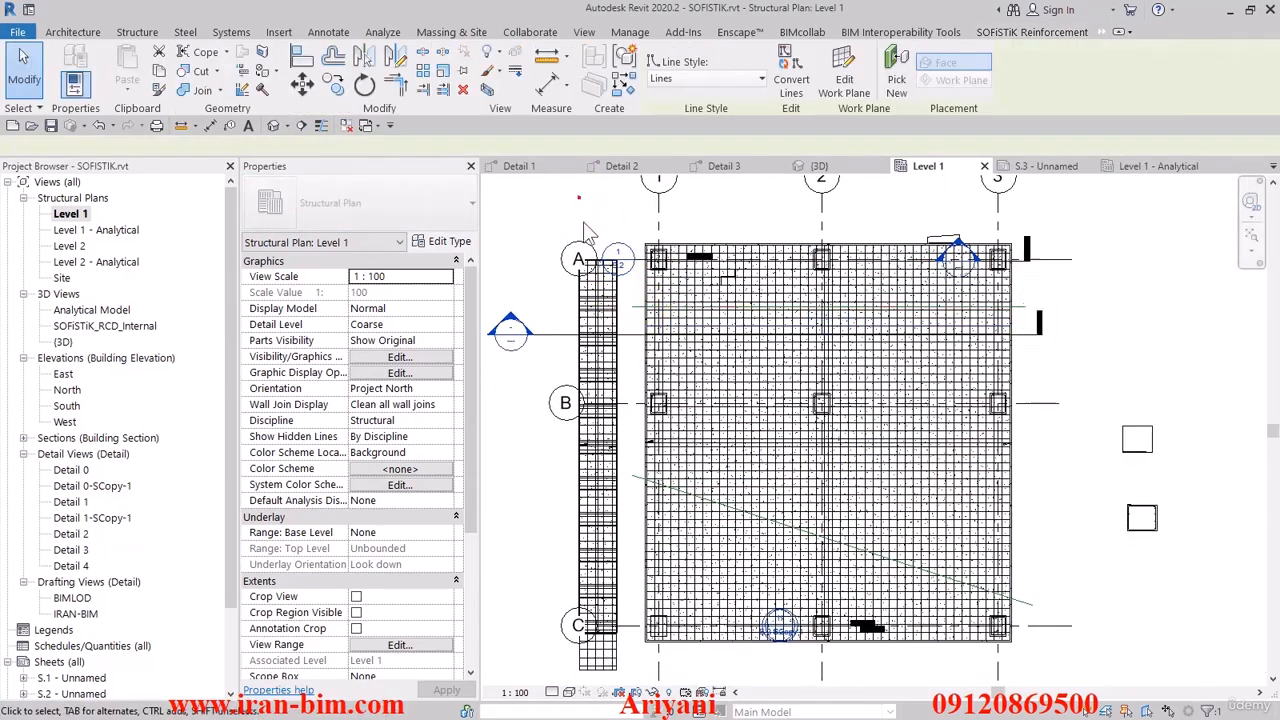
pyautogui.press('Escape')
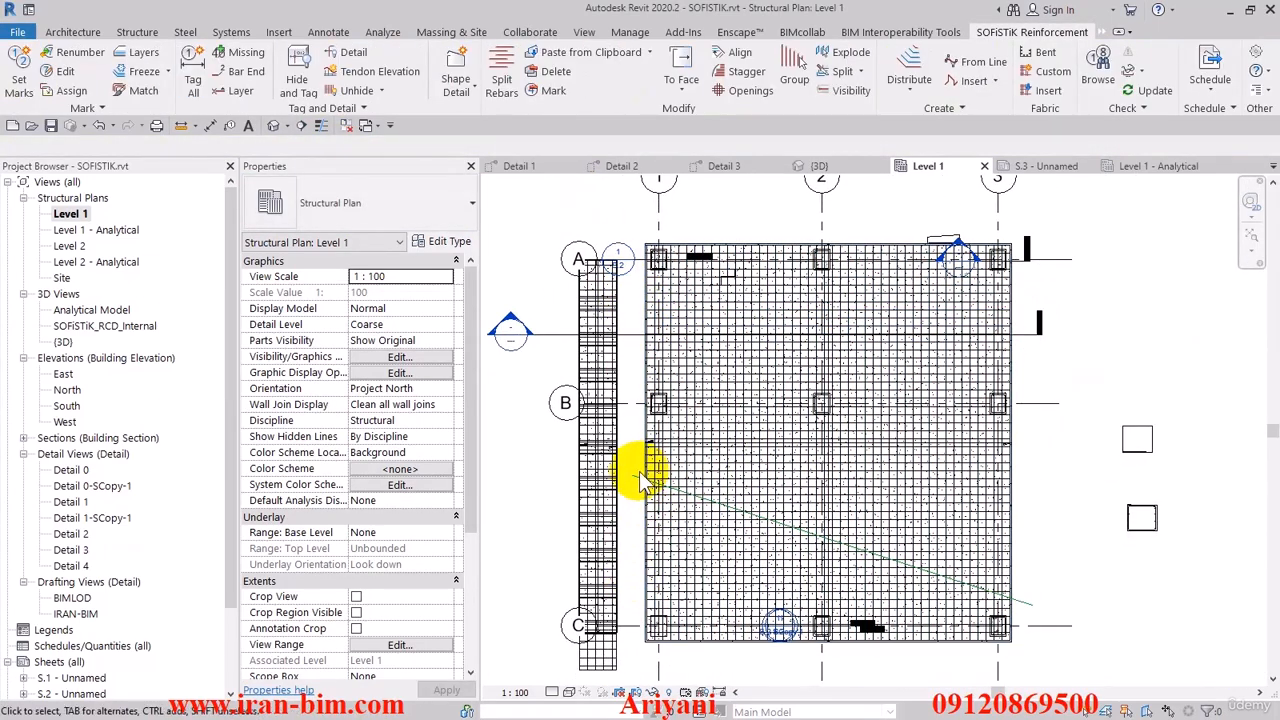
pyautogui.moveTo(607, 370); pyautogui.dragTo(629, 408, button='middle')
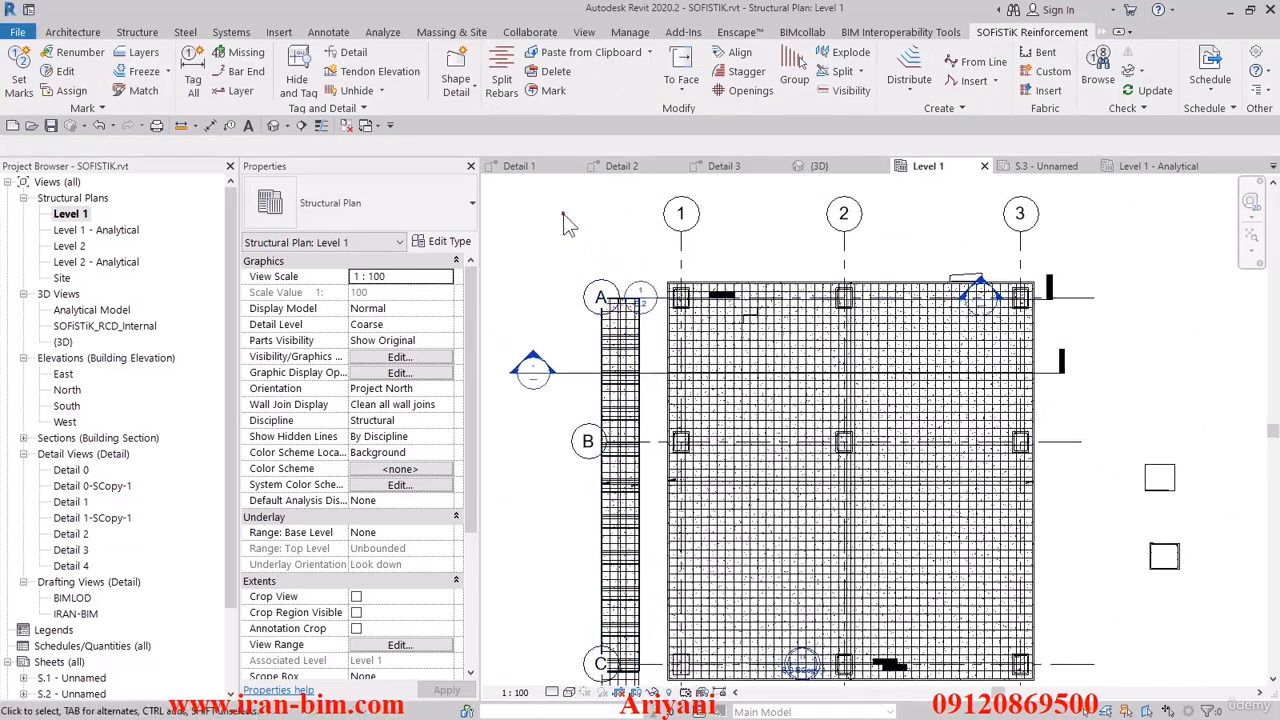
# - Create Split Rebar dividing lines for the vertical slab rebars with minimum lap 1000, bar length 10000, variable last bar and symmetric start
pyautogui.click(502, 75)
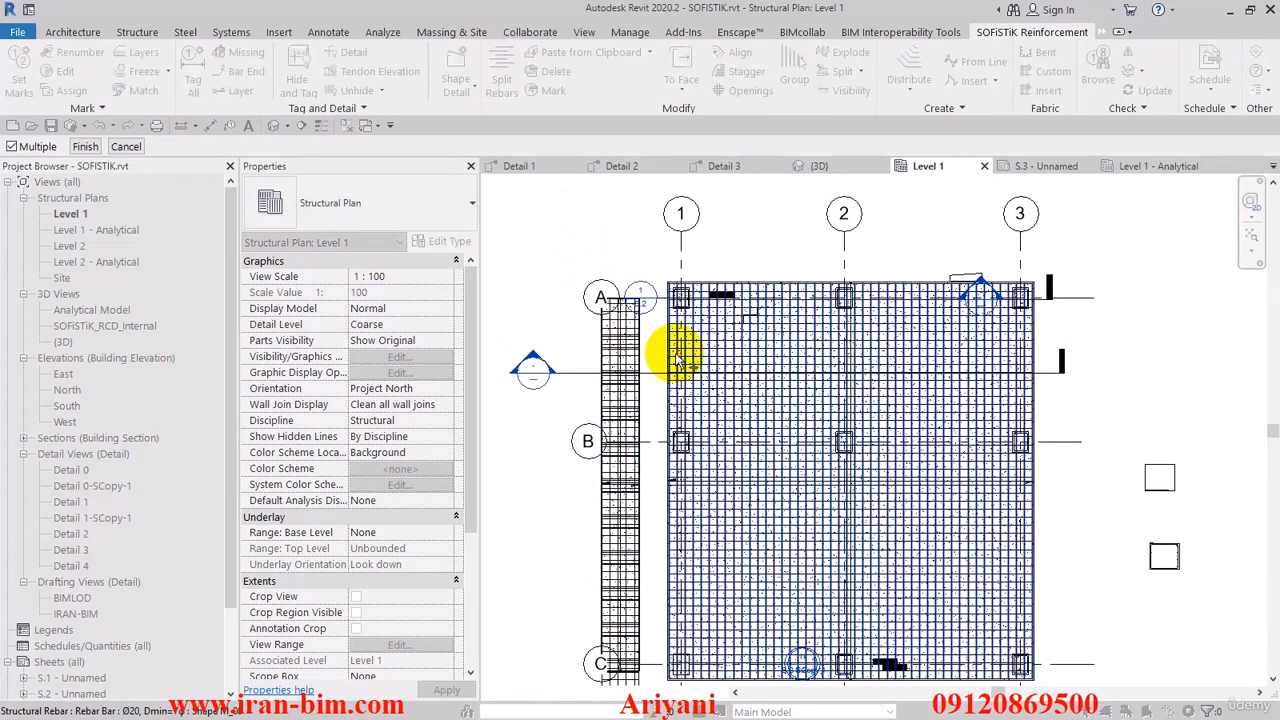
pyautogui.scroll(3, 697, 345)
pyautogui.scroll(1, 697, 348)
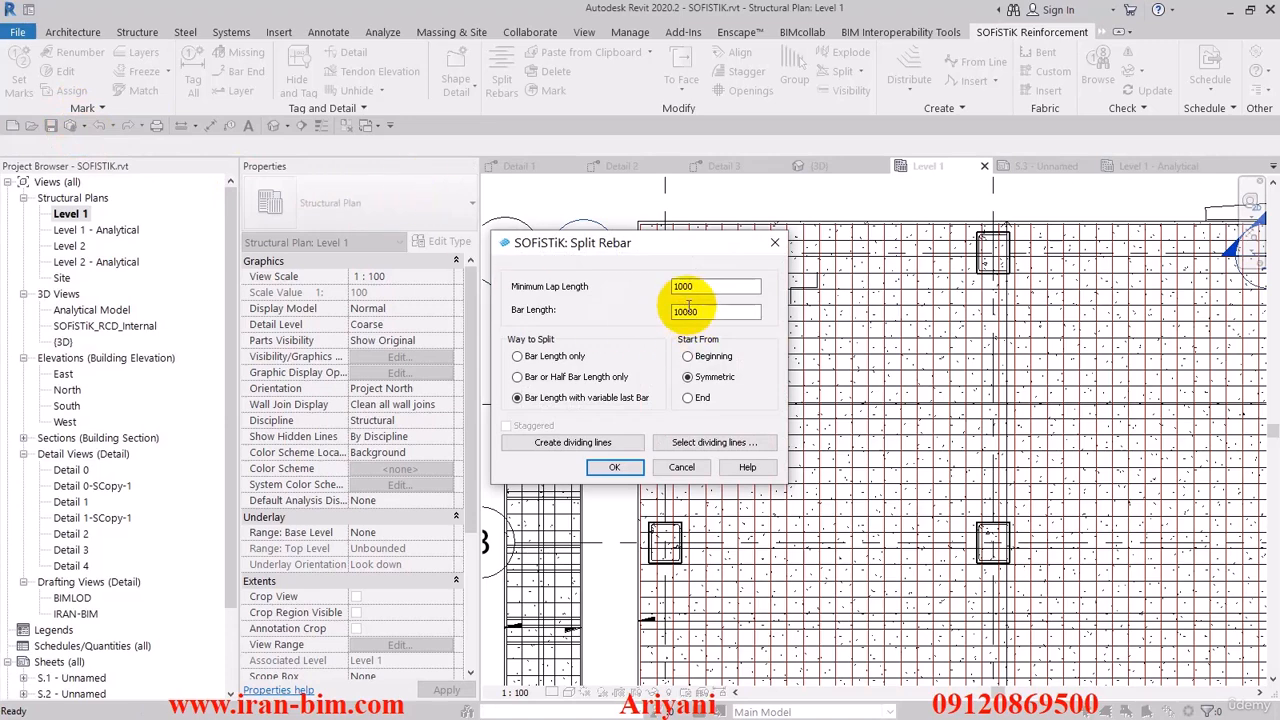
pyautogui.moveTo(630, 252); pyautogui.dragTo(490, 185)
pyautogui.click(597, 225)
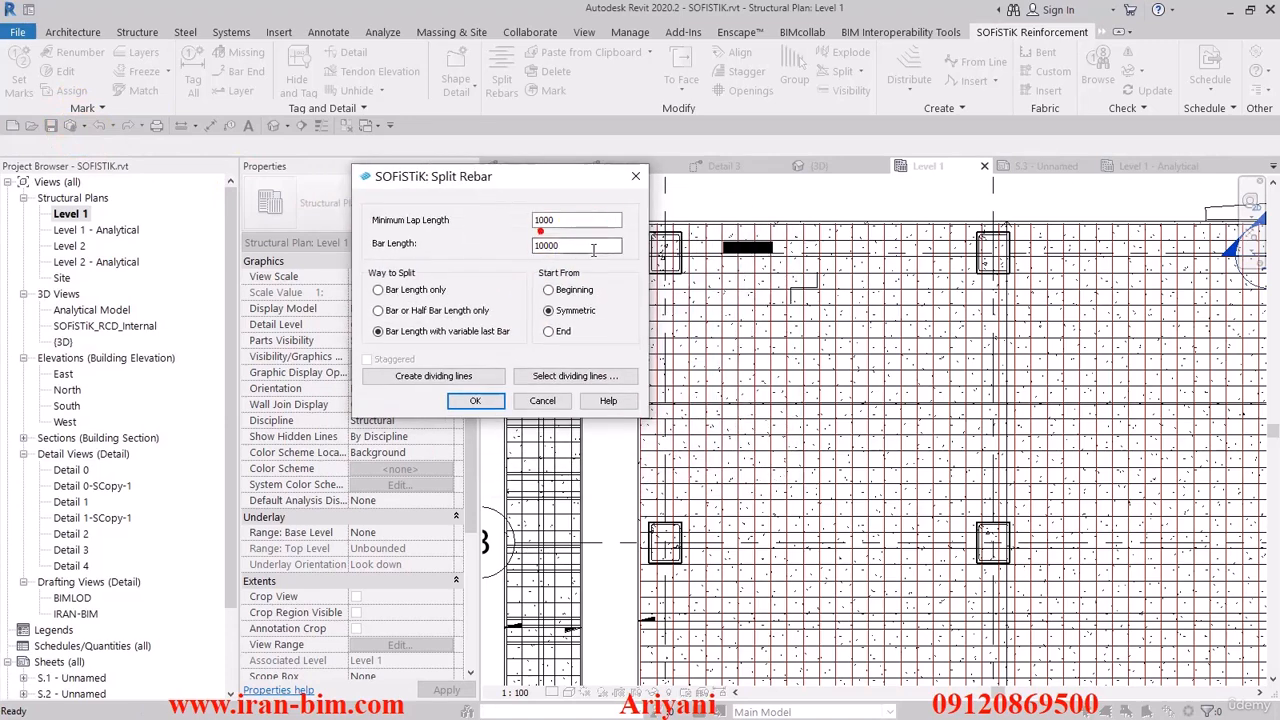
pyautogui.click(423, 376)
pyautogui.scroll(-5, 648, 340)
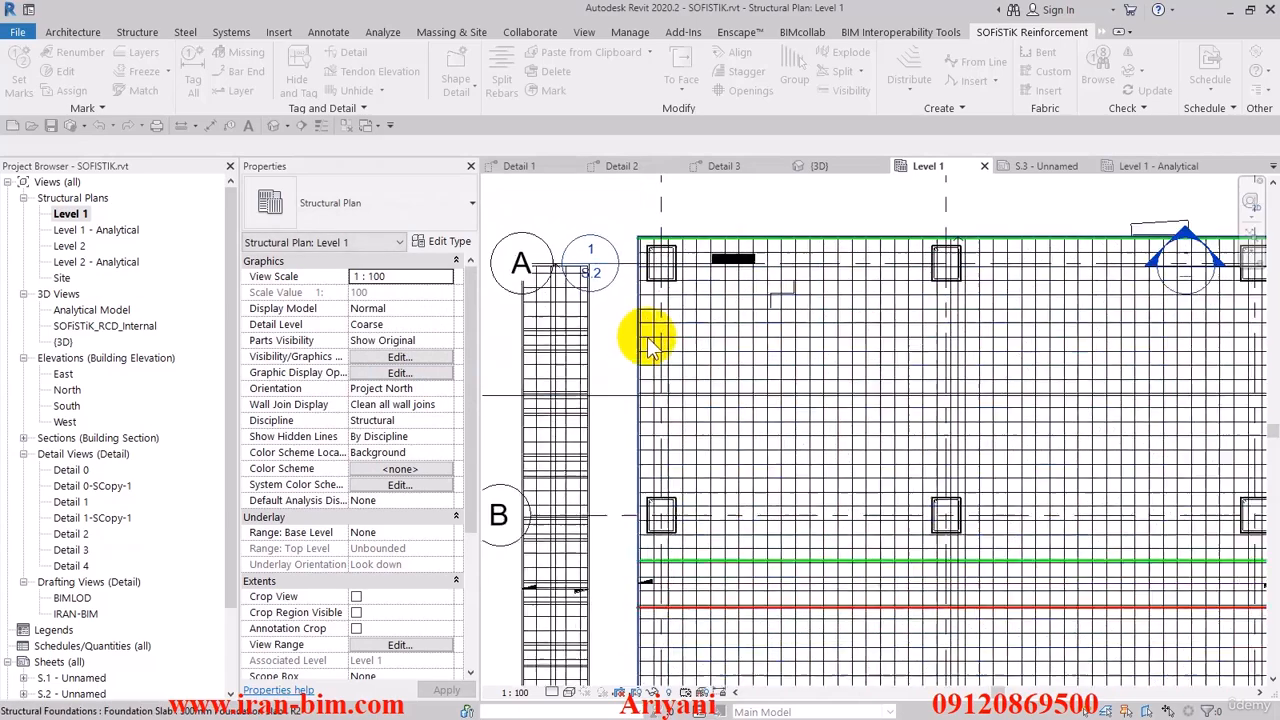
pyautogui.moveTo(705, 400); pyautogui.dragTo(726, 279, button='middle')
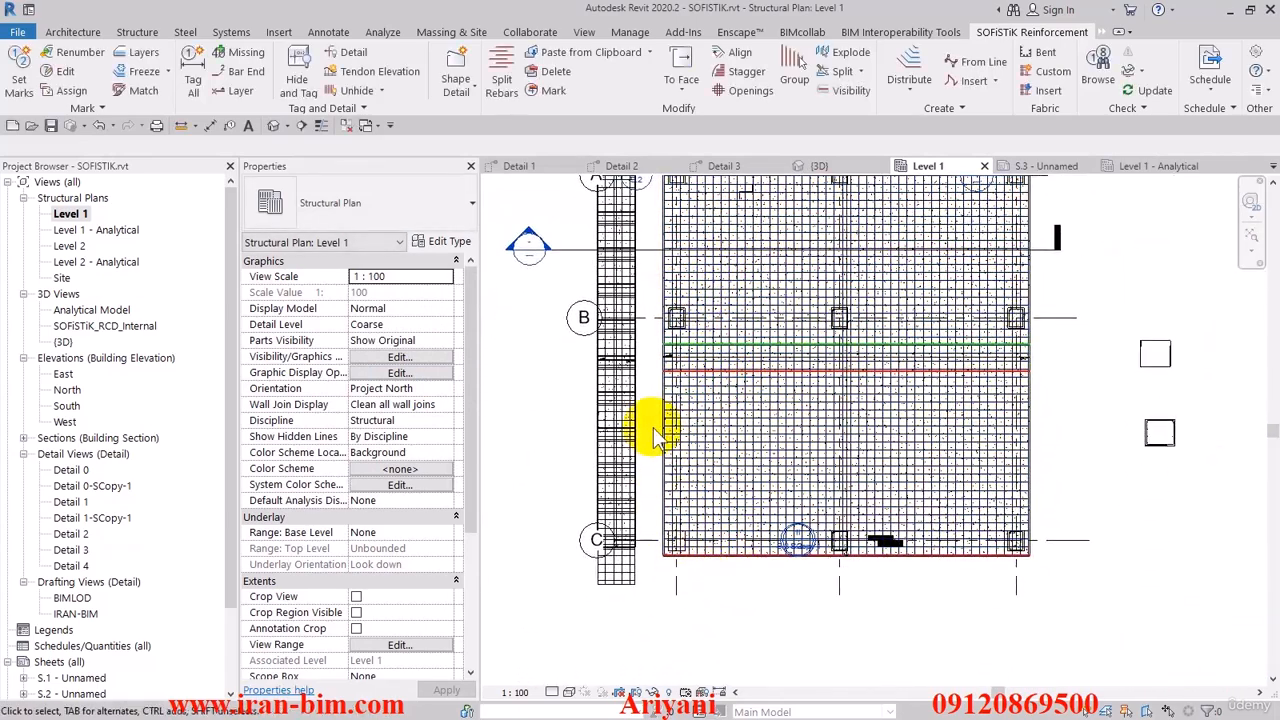
# - Slant the red SOF_RCD_End dividing line on the slab's lower edge by raising its left end, making it about 14100 mm long
pyautogui.moveTo(674, 379); pyautogui.dragTo(702, 484, button='middle')
pyautogui.scroll(3, 703, 488)
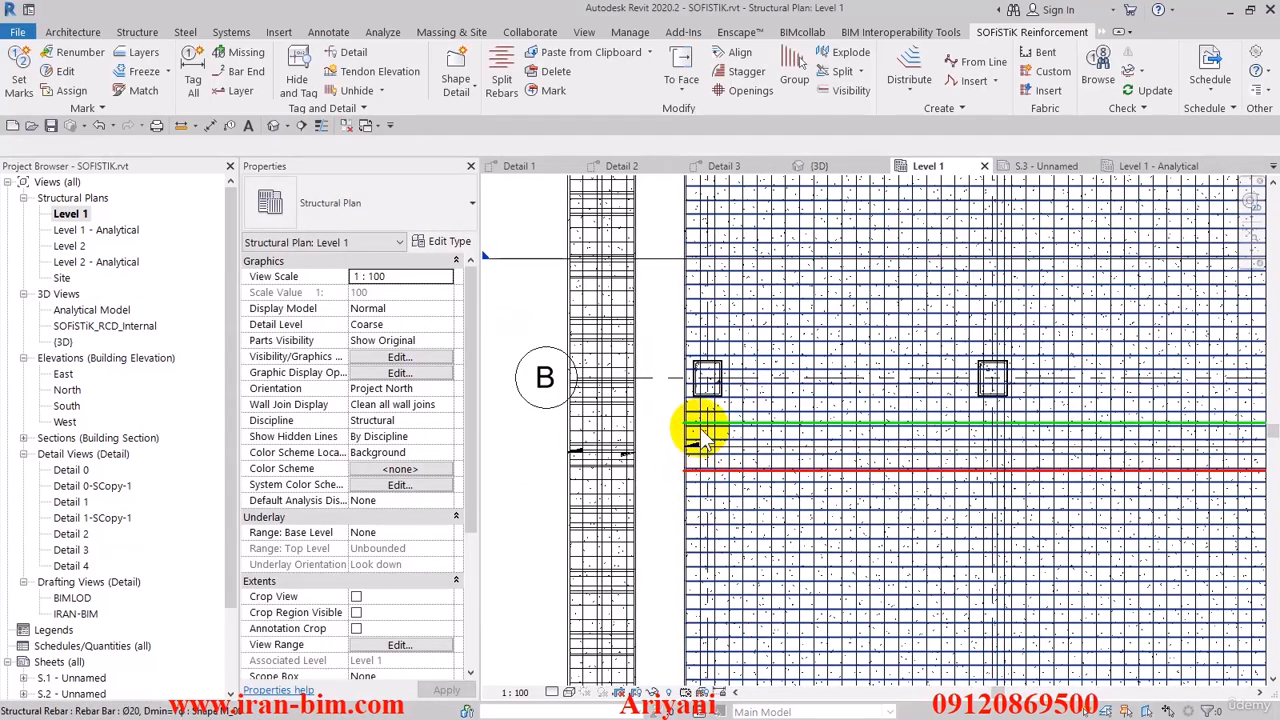
pyautogui.scroll(-5, 700, 428)
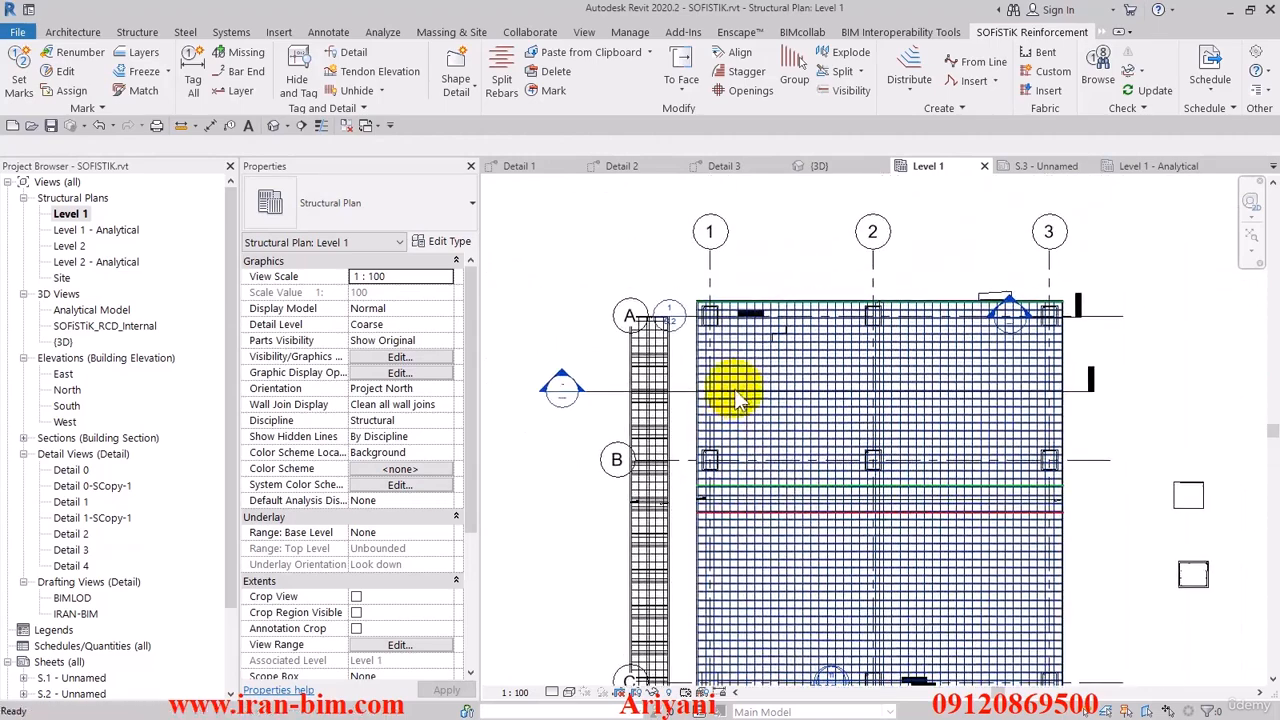
pyautogui.scroll(5, 735, 390)
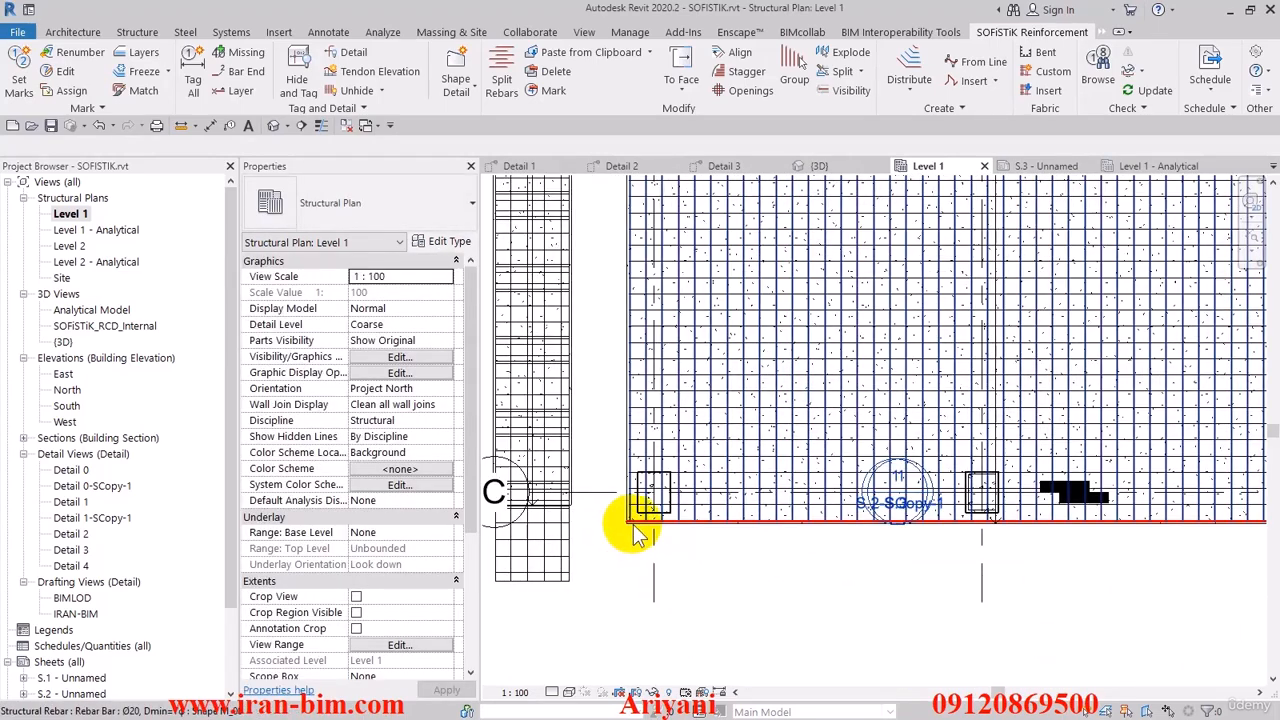
pyautogui.scroll(2, 637, 528)
pyautogui.click(632, 522)
pyautogui.click(617, 549)
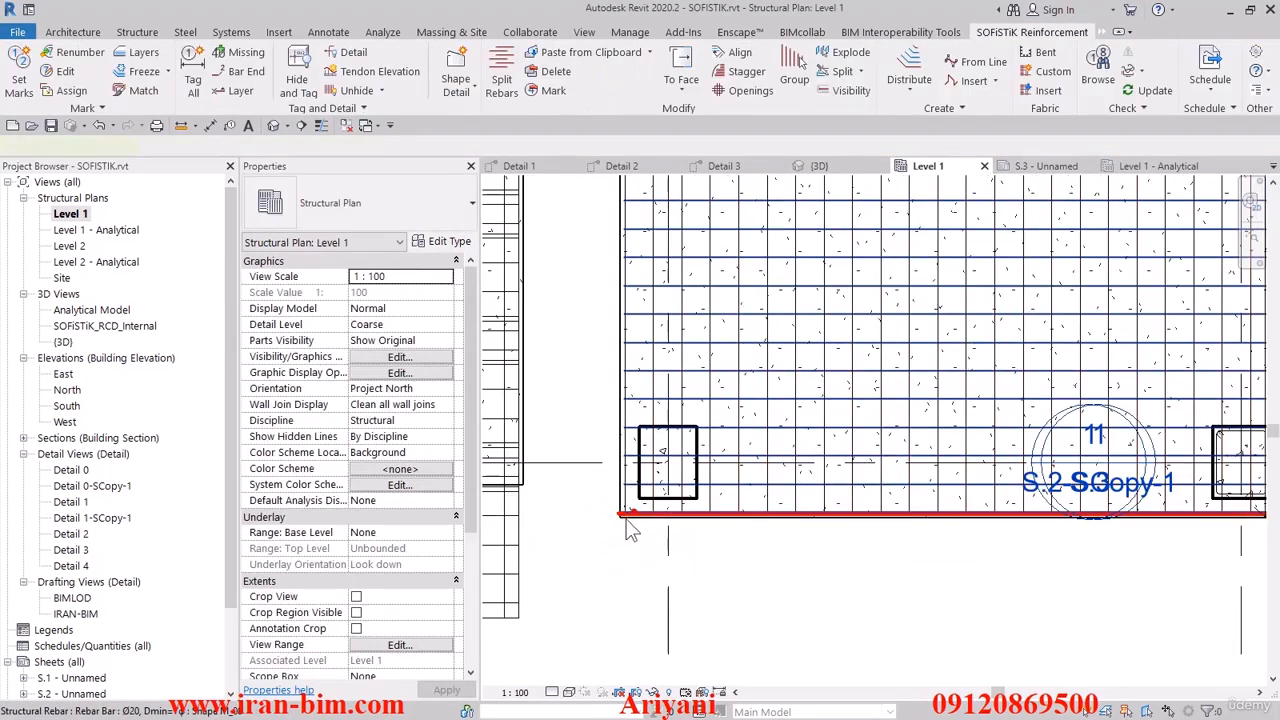
pyautogui.scroll(3, 625, 517)
pyautogui.click(618, 518)
pyautogui.scroll(1, 599, 531)
pyautogui.click(600, 532)
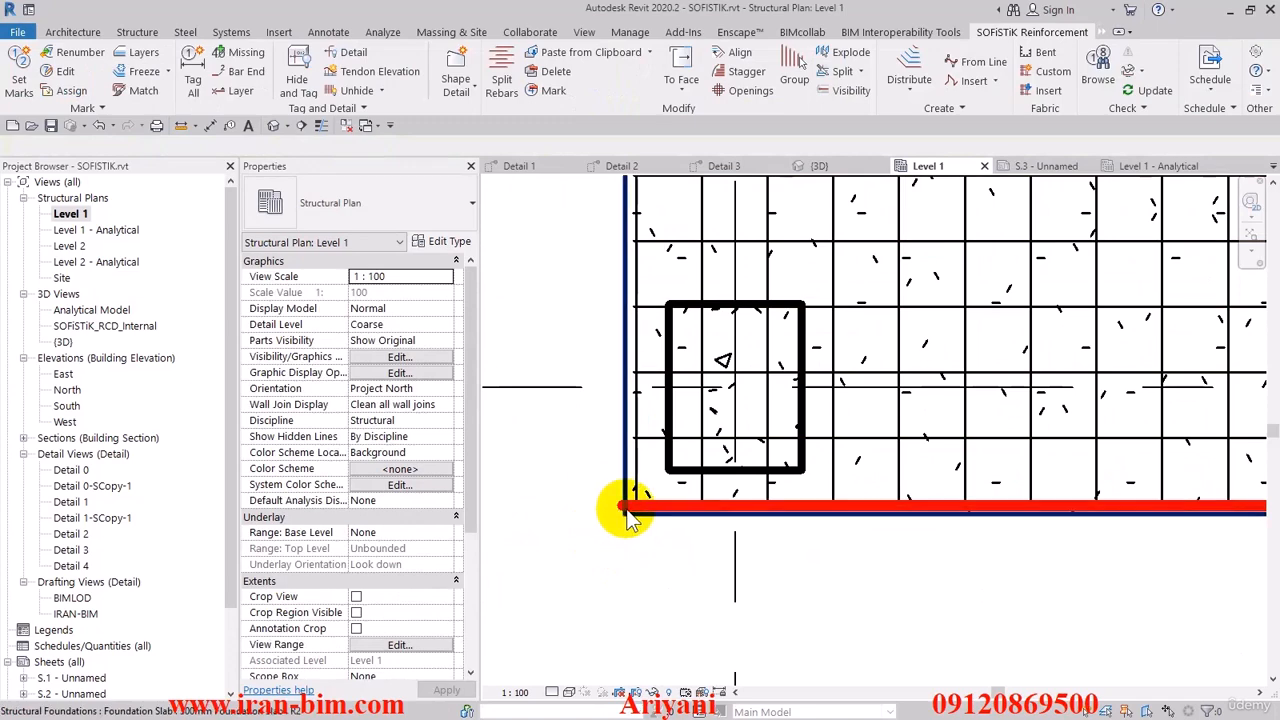
pyautogui.click(620, 513)
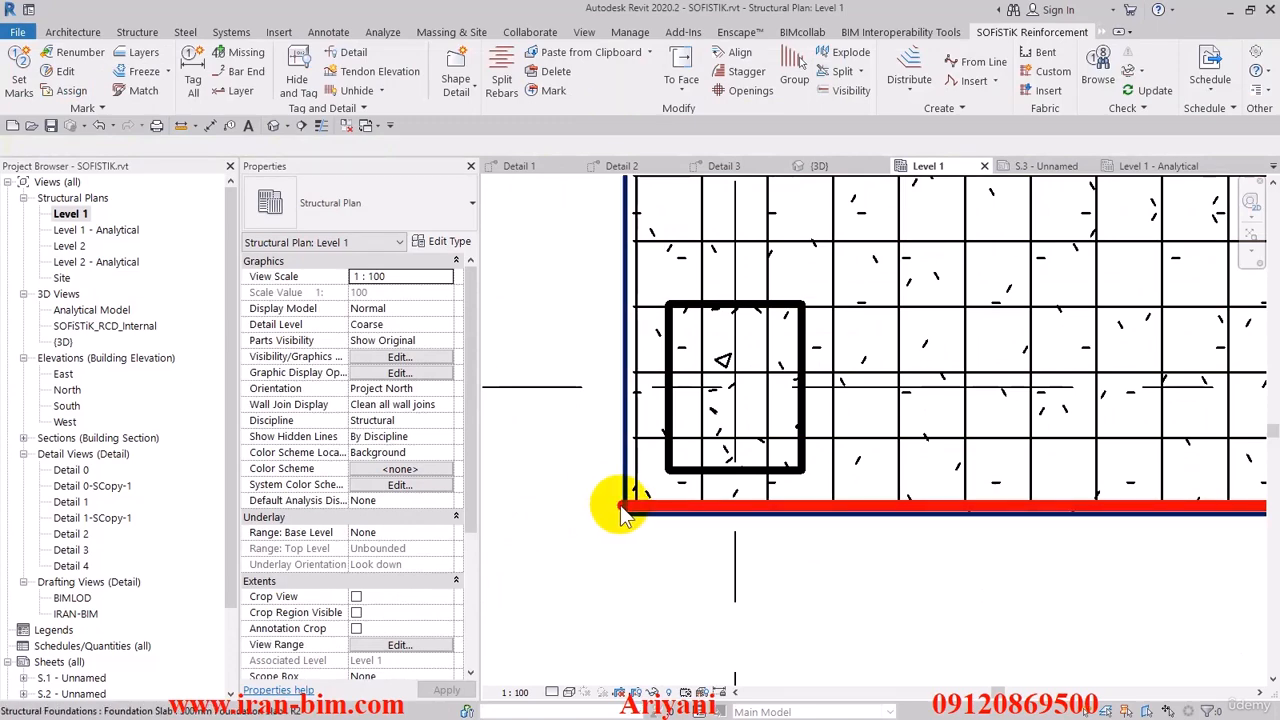
pyautogui.click(618, 508)
pyautogui.scroll(-2, 620, 512)
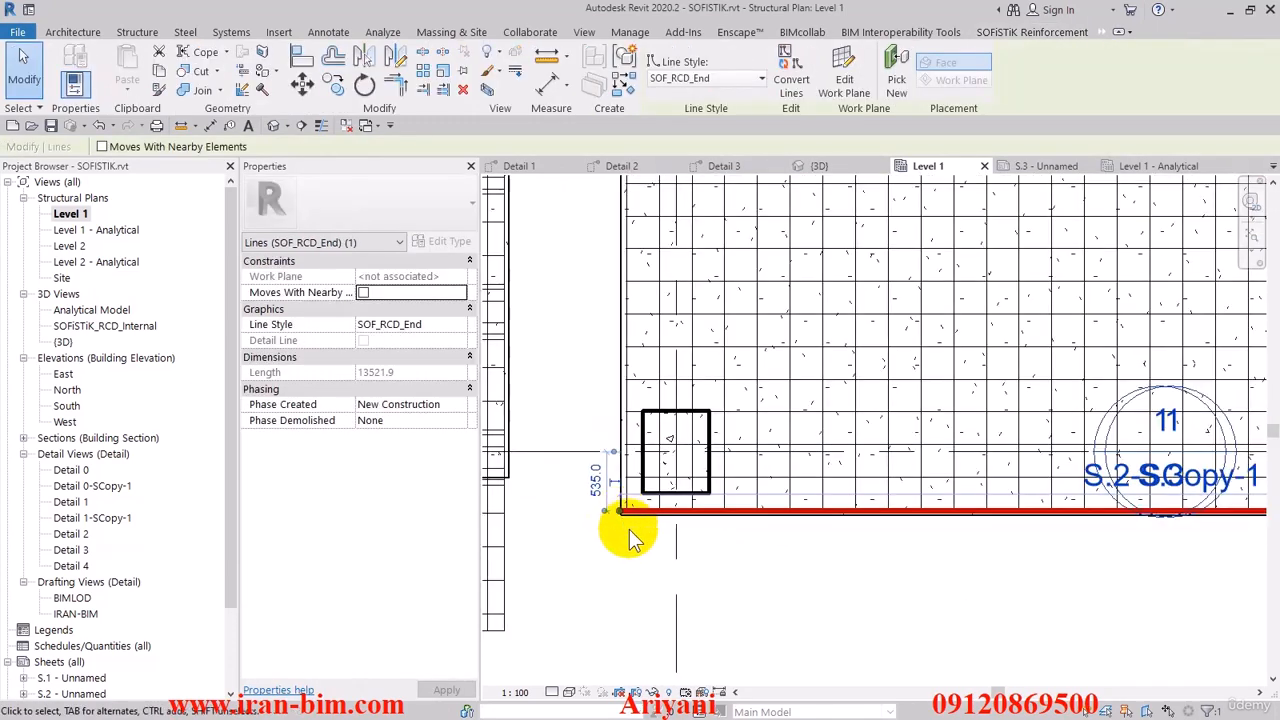
pyautogui.scroll(-2, 629, 529)
pyautogui.moveTo(629, 529); pyautogui.dragTo(715, 625, button='middle')
pyautogui.scroll(-1, 716, 620)
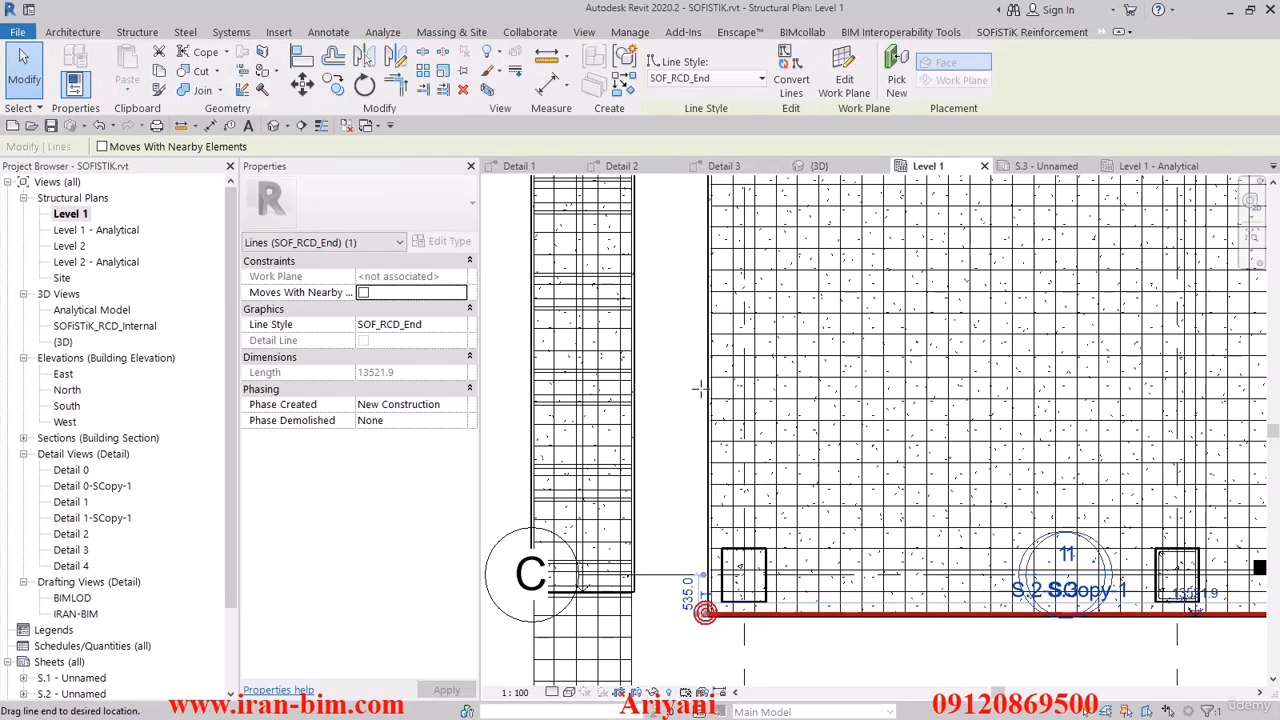
pyautogui.moveTo(700, 390); pyautogui.dragTo(694, 363)
pyautogui.scroll(-2, 690, 400)
pyautogui.click(786, 517)
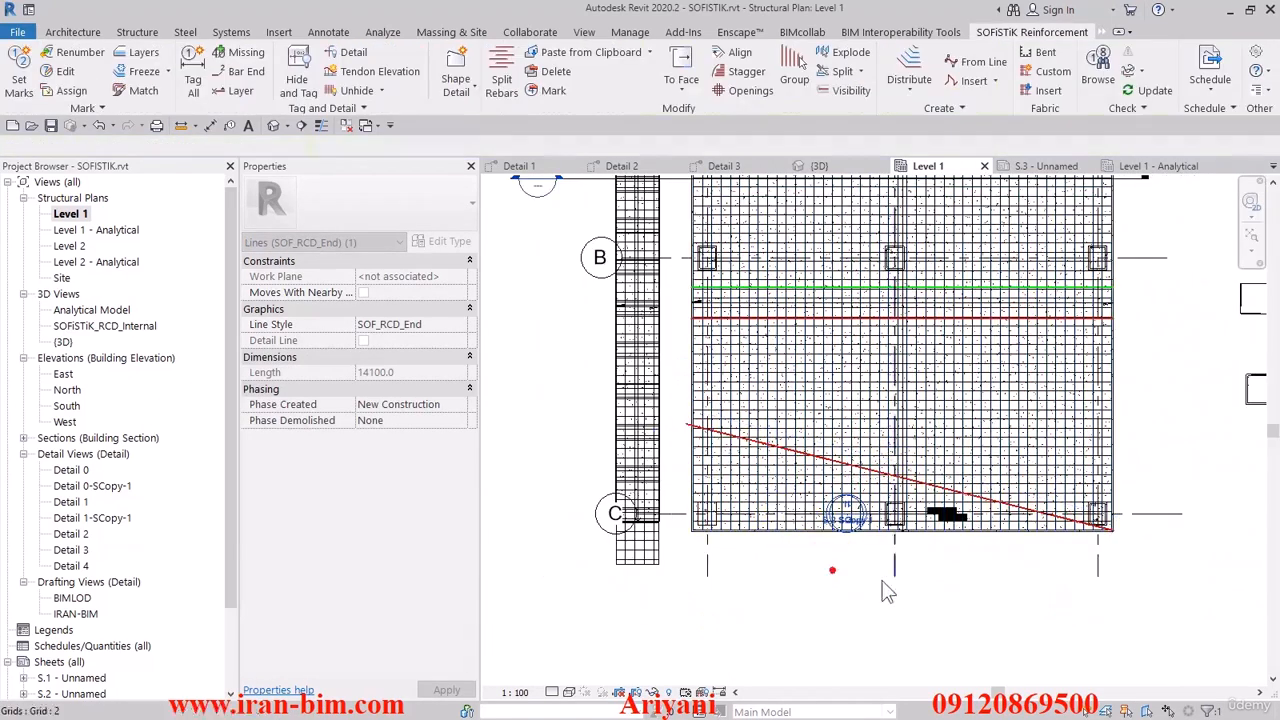
# - Move the slanted red dividing line slightly upward, off the slab's lower right corner
pyautogui.moveTo(882, 581); pyautogui.dragTo(759, 577, button='middle')
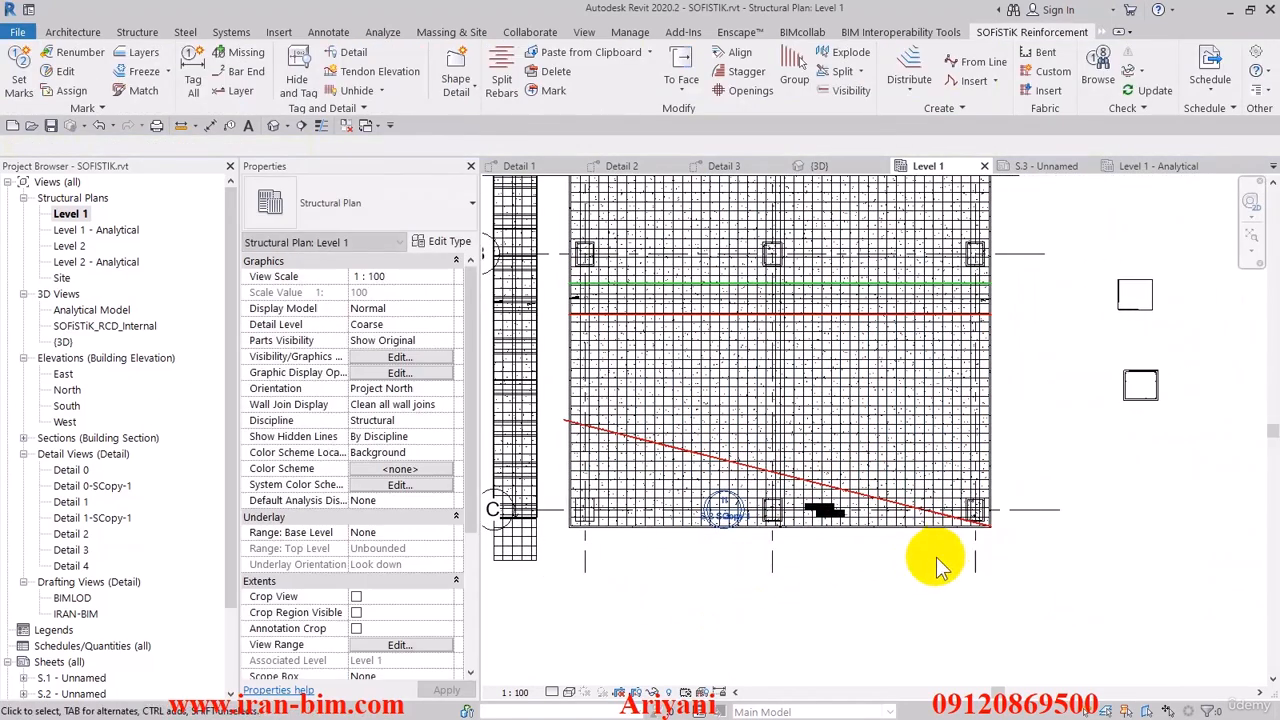
pyautogui.click(980, 525)
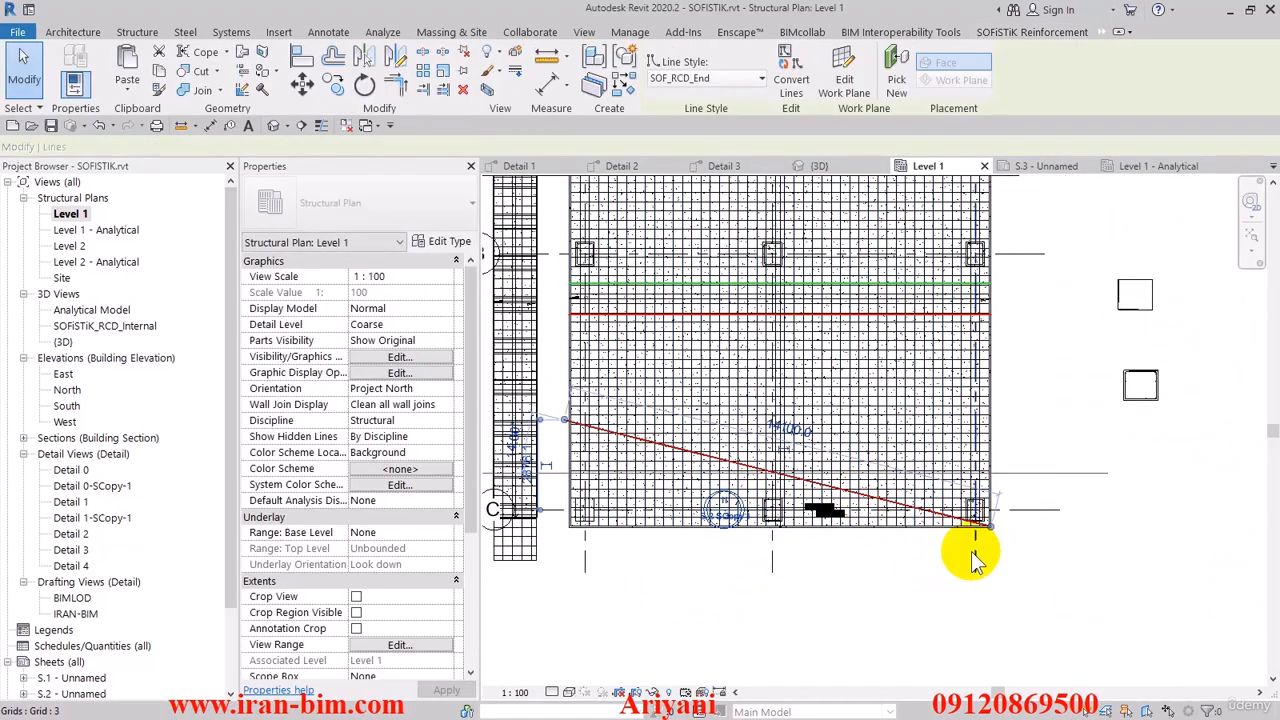
pyautogui.click(1047, 543)
pyautogui.scroll(-2, 1047, 543)
pyautogui.moveTo(1076, 487); pyautogui.dragTo(1097, 565, button='middle')
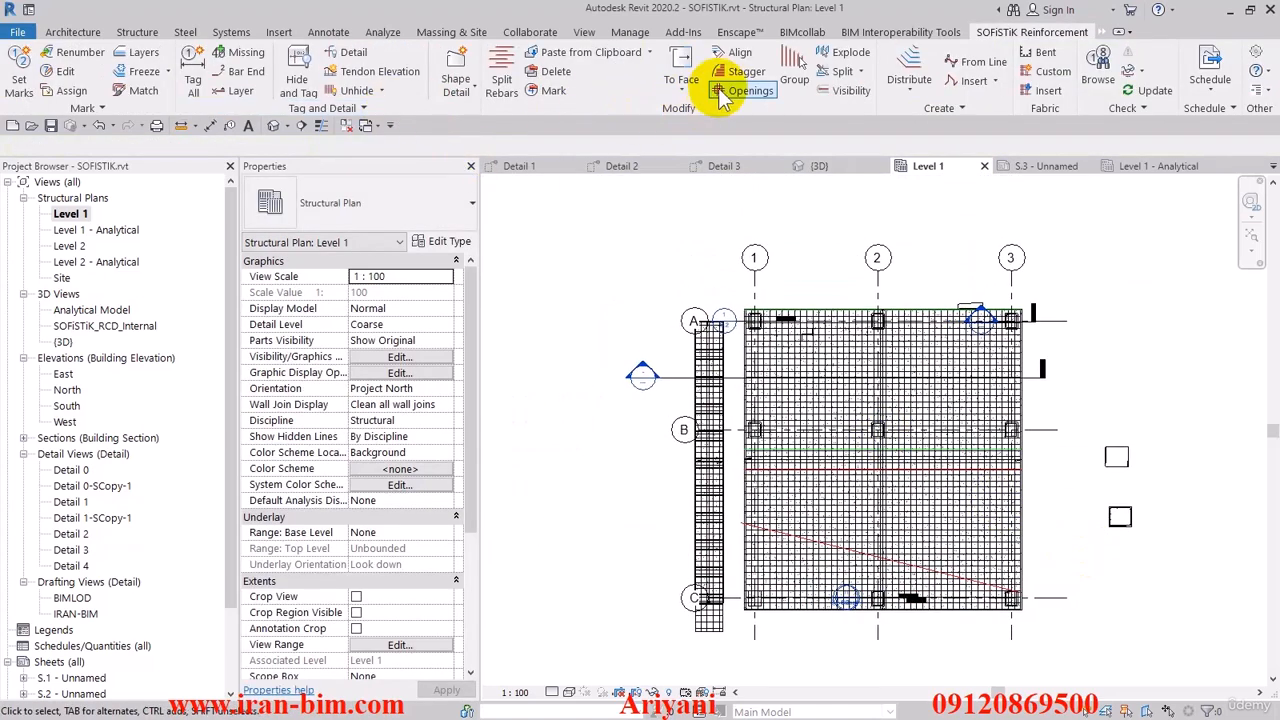
# - Try to split the vertical slab rebars along the selected dividing lines, including the slanted one, with lap 1000, bar length 10000 and symmetric start
pyautogui.click(501, 76)
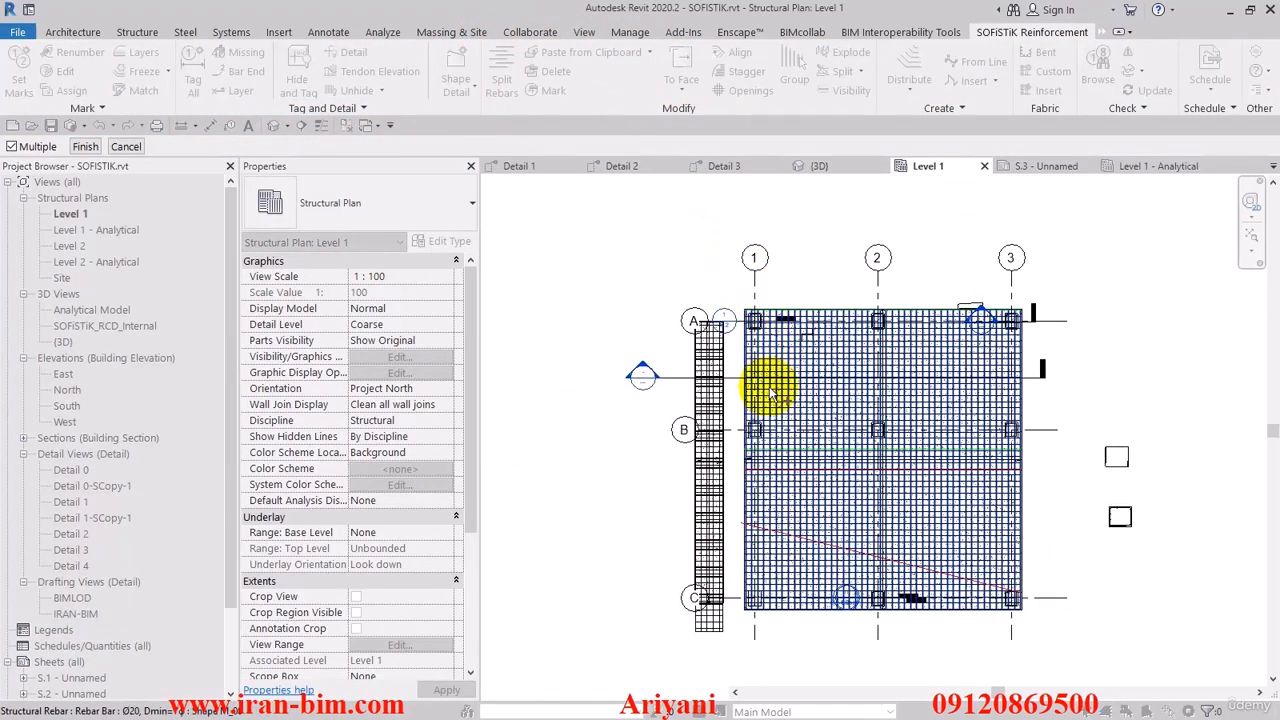
pyautogui.click(86, 146)
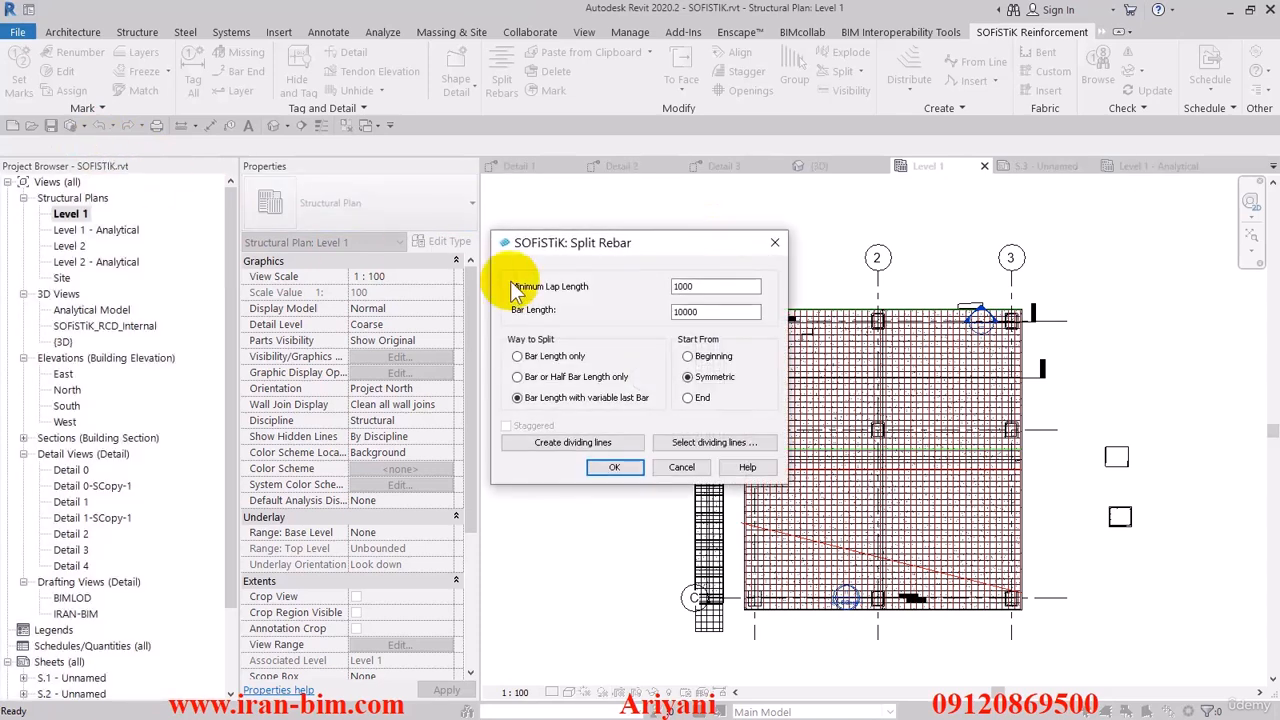
pyautogui.moveTo(449, 200); pyautogui.dragTo(371, 161)
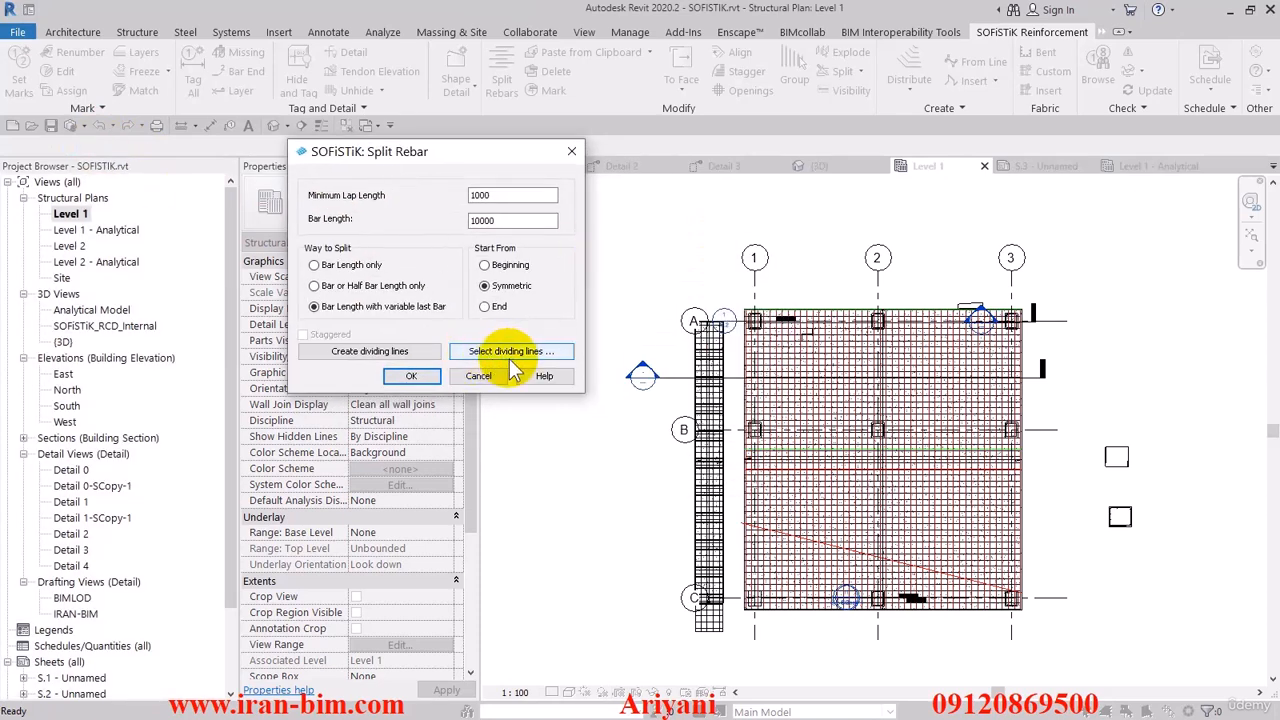
pyautogui.click(511, 351)
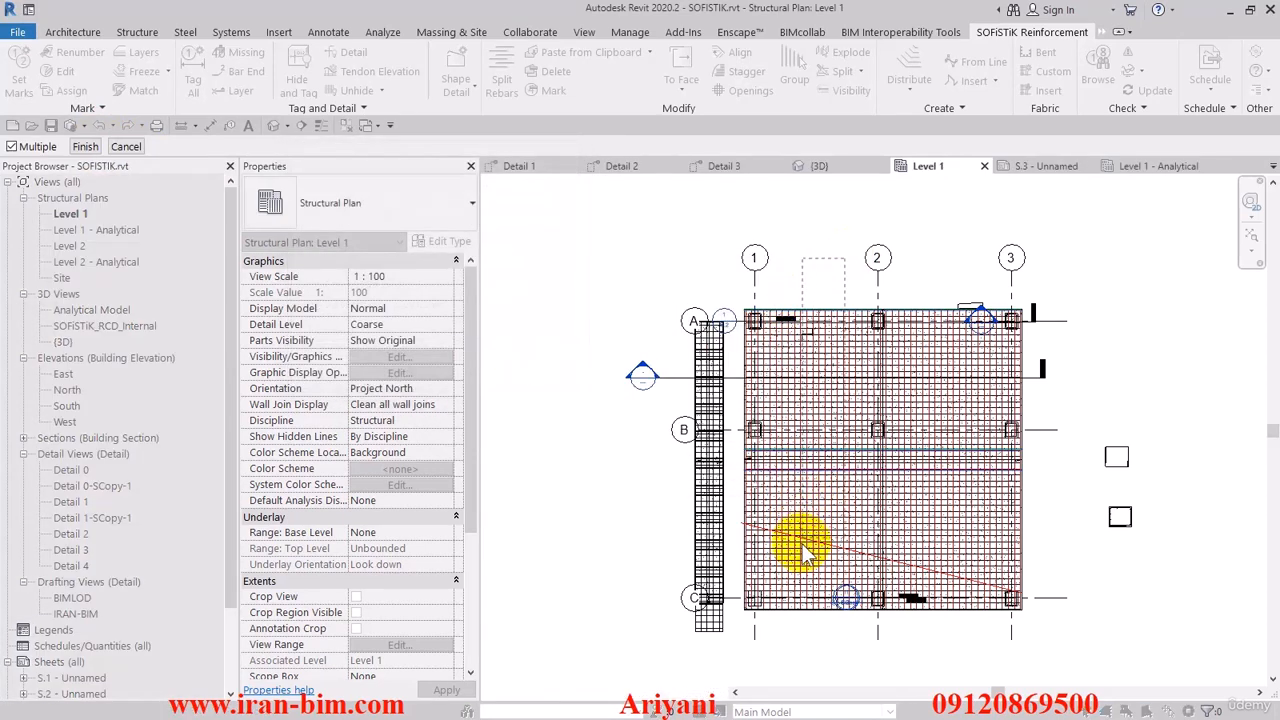
pyautogui.moveTo(795, 619); pyautogui.dragTo(793, 643)
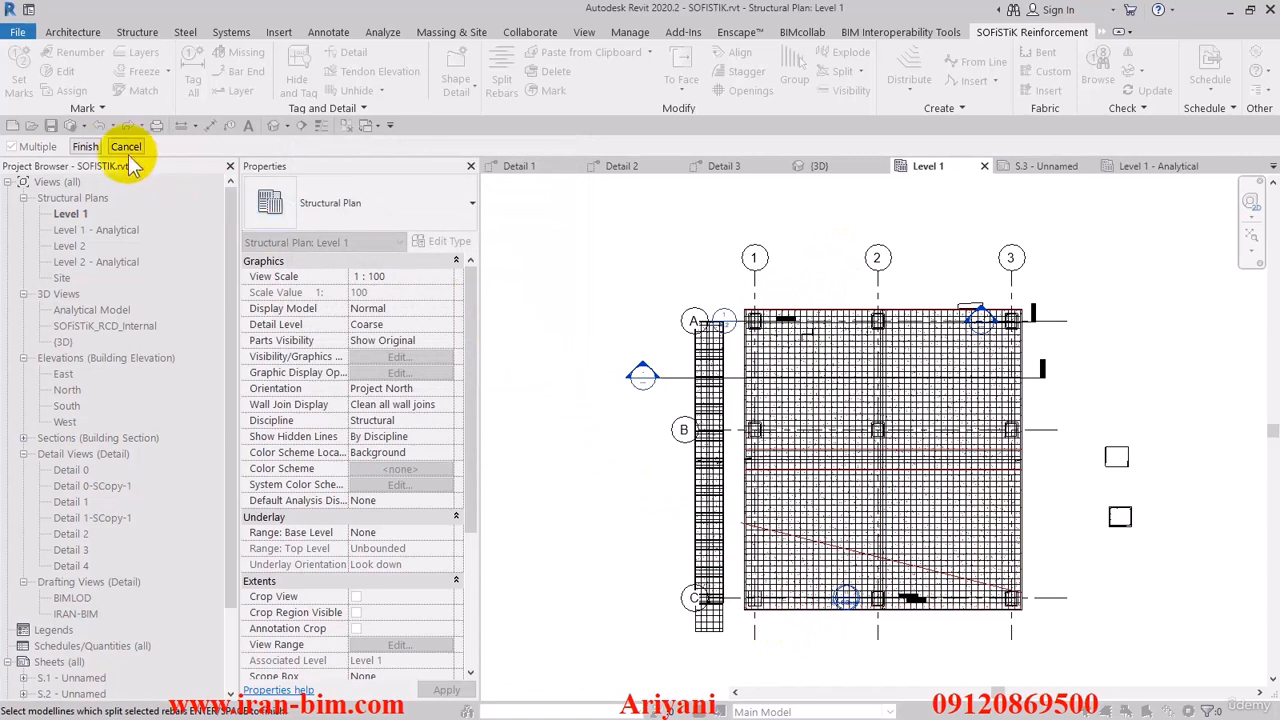
pyautogui.click(768, 403)
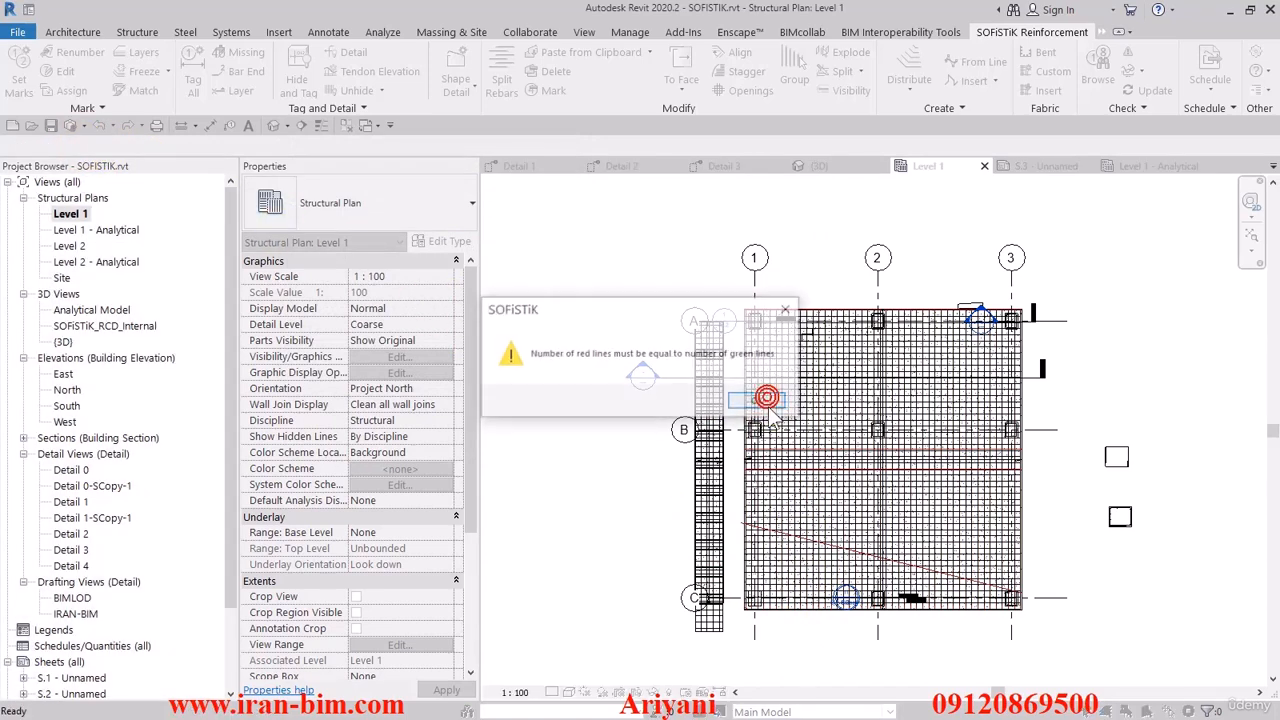
pyautogui.click(758, 403)
pyautogui.click(755, 403)
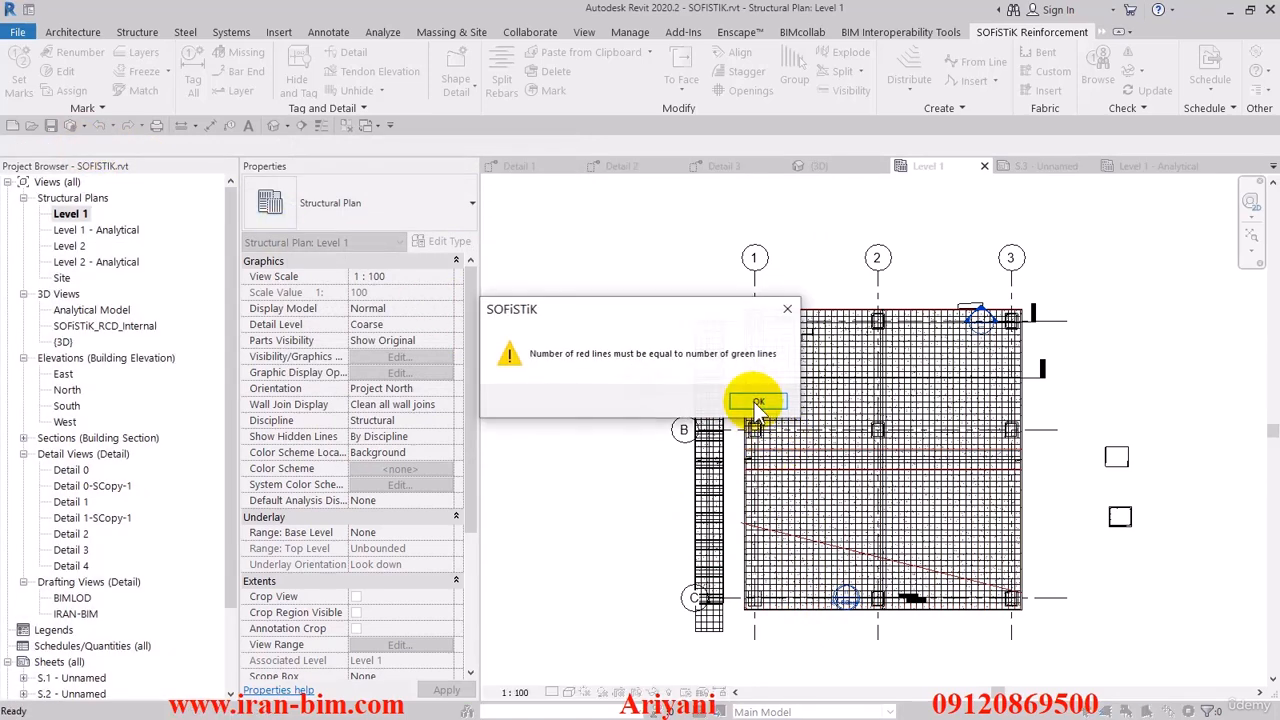
pyautogui.click(756, 403)
pyautogui.click(757, 403)
pyautogui.click(758, 404)
pyautogui.click(826, 556)
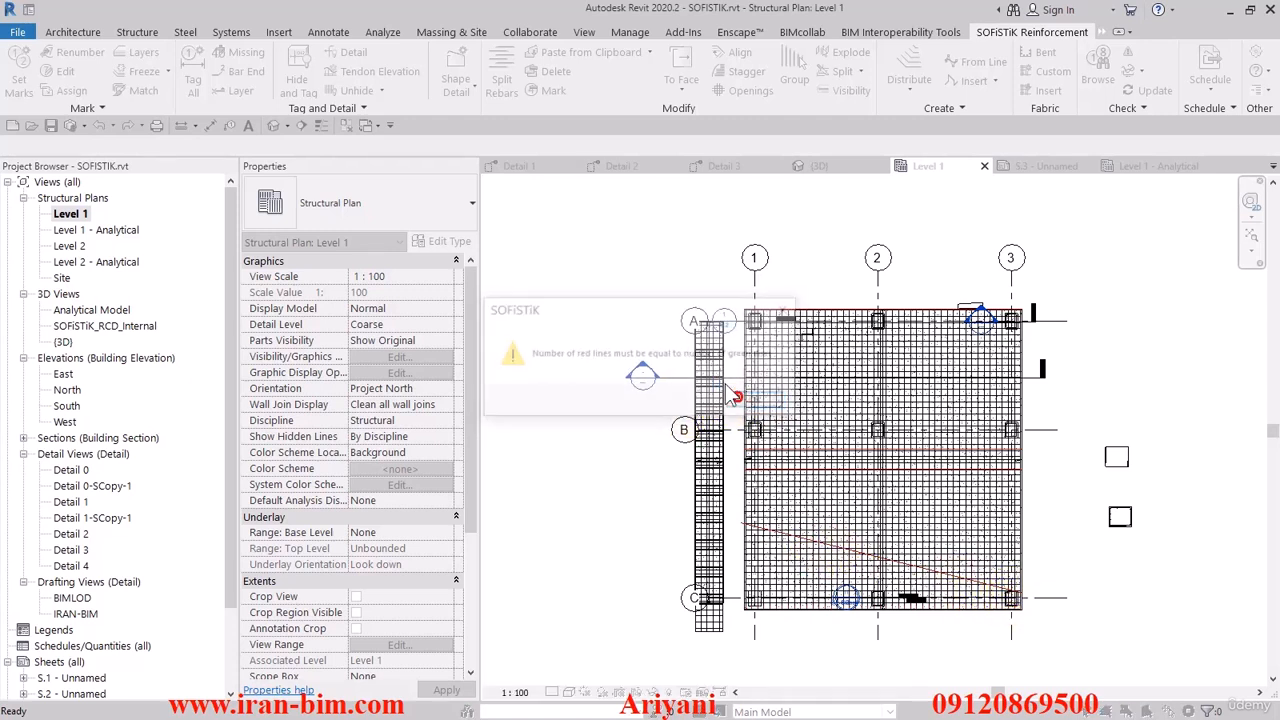
pyautogui.click(745, 399)
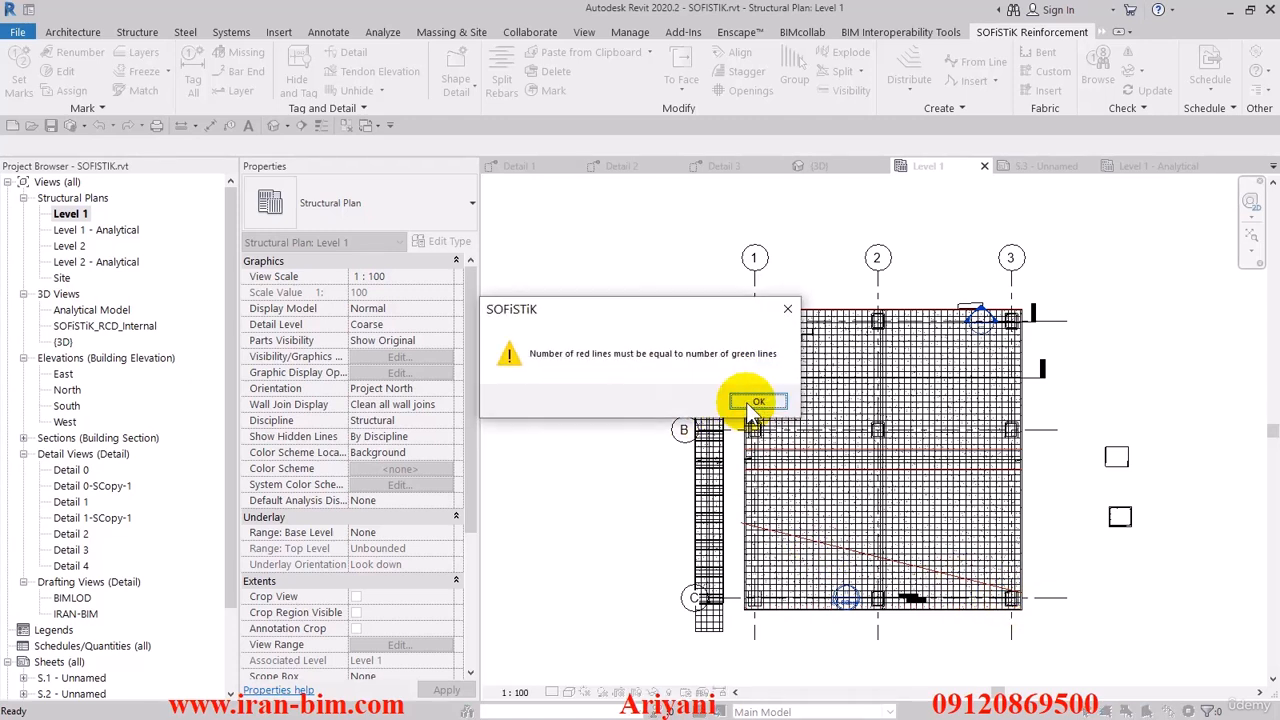
pyautogui.click(752, 403)
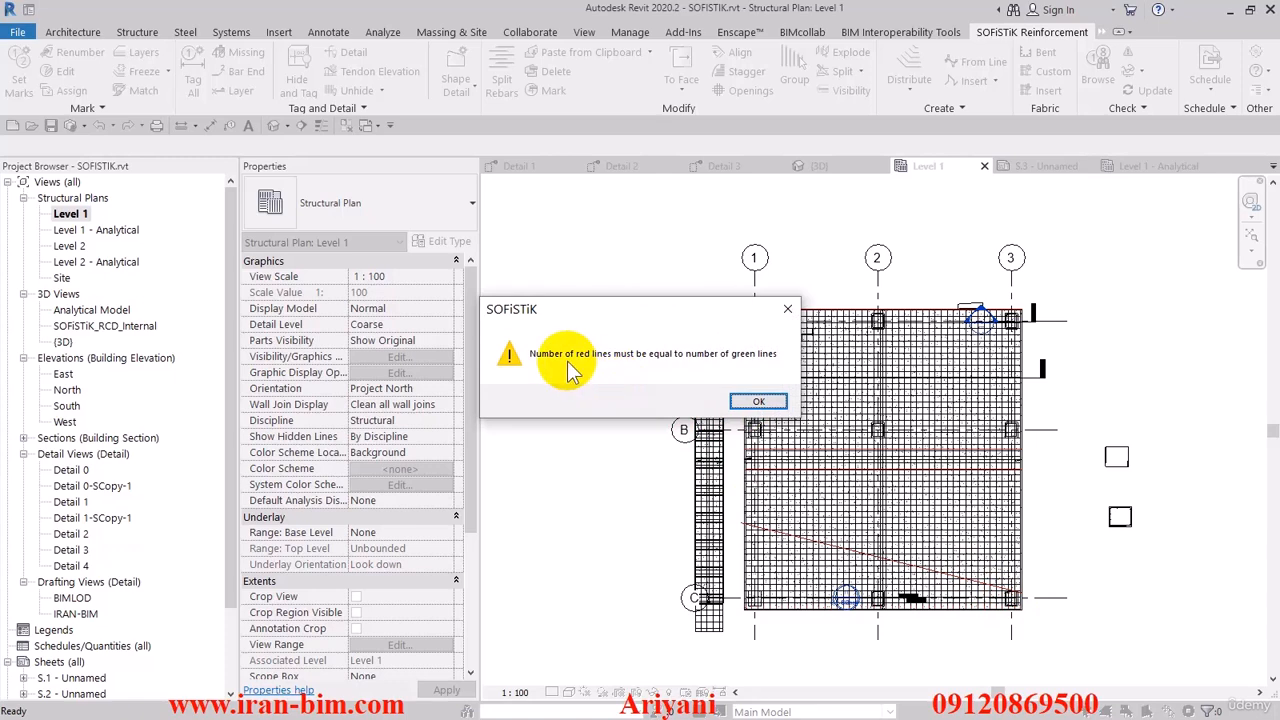
pyautogui.click(757, 403)
pyautogui.click(758, 404)
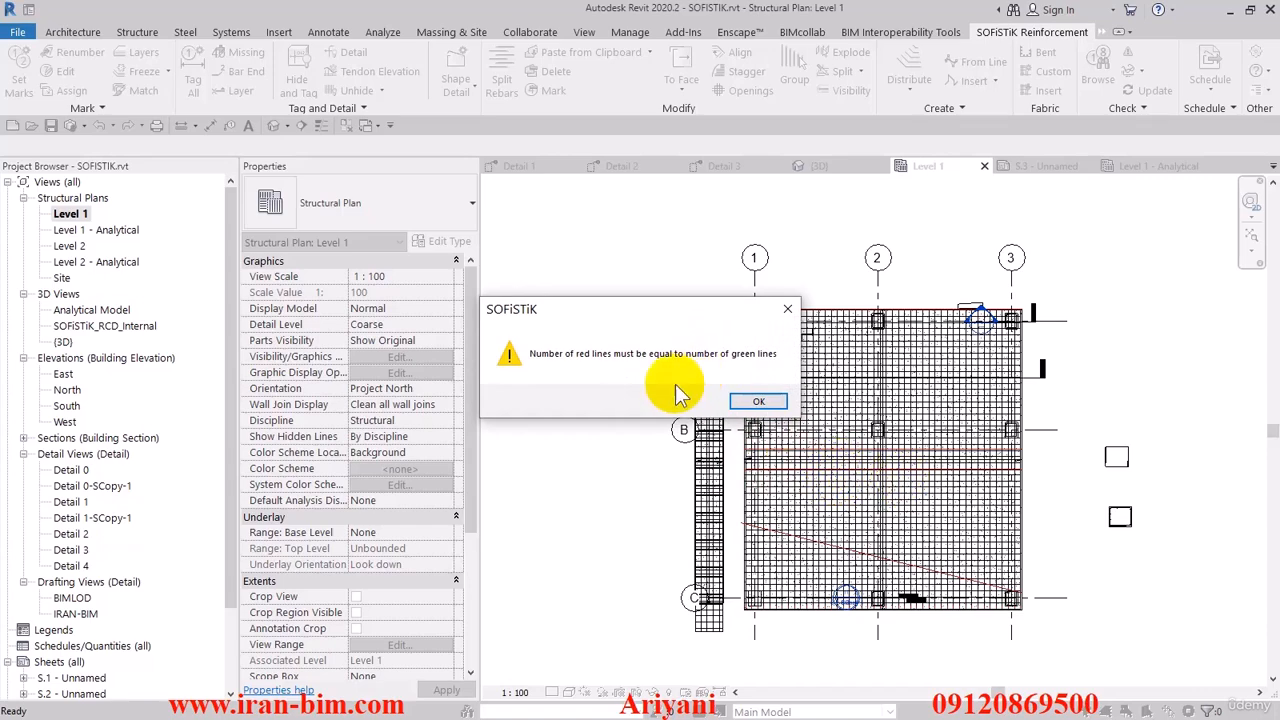
pyautogui.press('Escape')
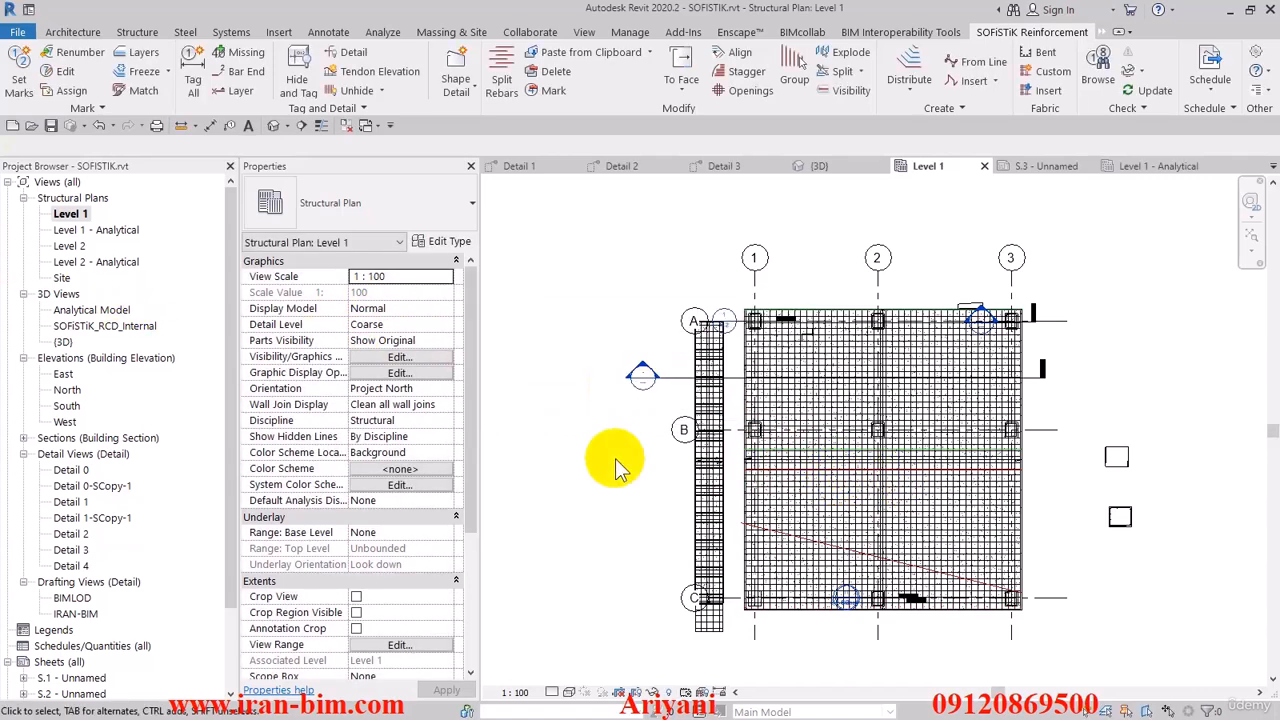
# - Undo the move and the slanting of the lower red dividing line
pyautogui.scroll(1, 757, 526)
pyautogui.moveTo(763, 543); pyautogui.dragTo(756, 500, button='middle')
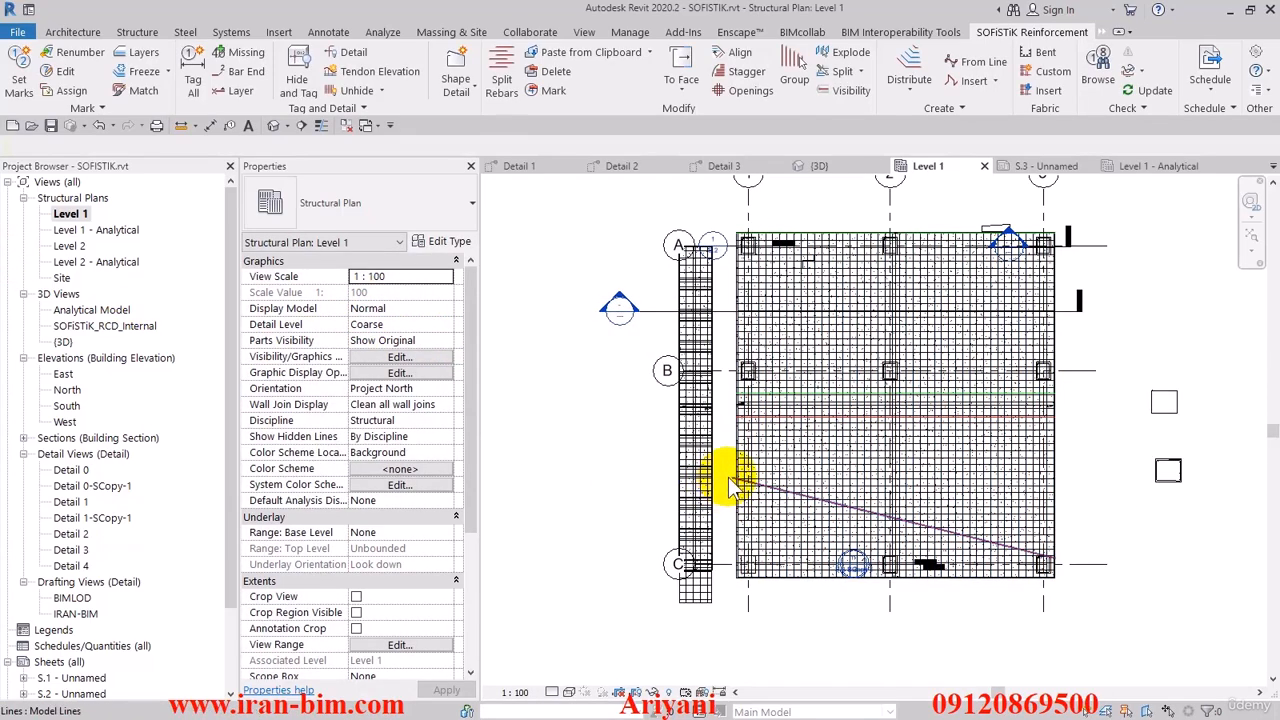
pyautogui.click(730, 479)
pyautogui.hotkey('ctrl', 'z')
pyautogui.hotkey('ctrl', 'z')
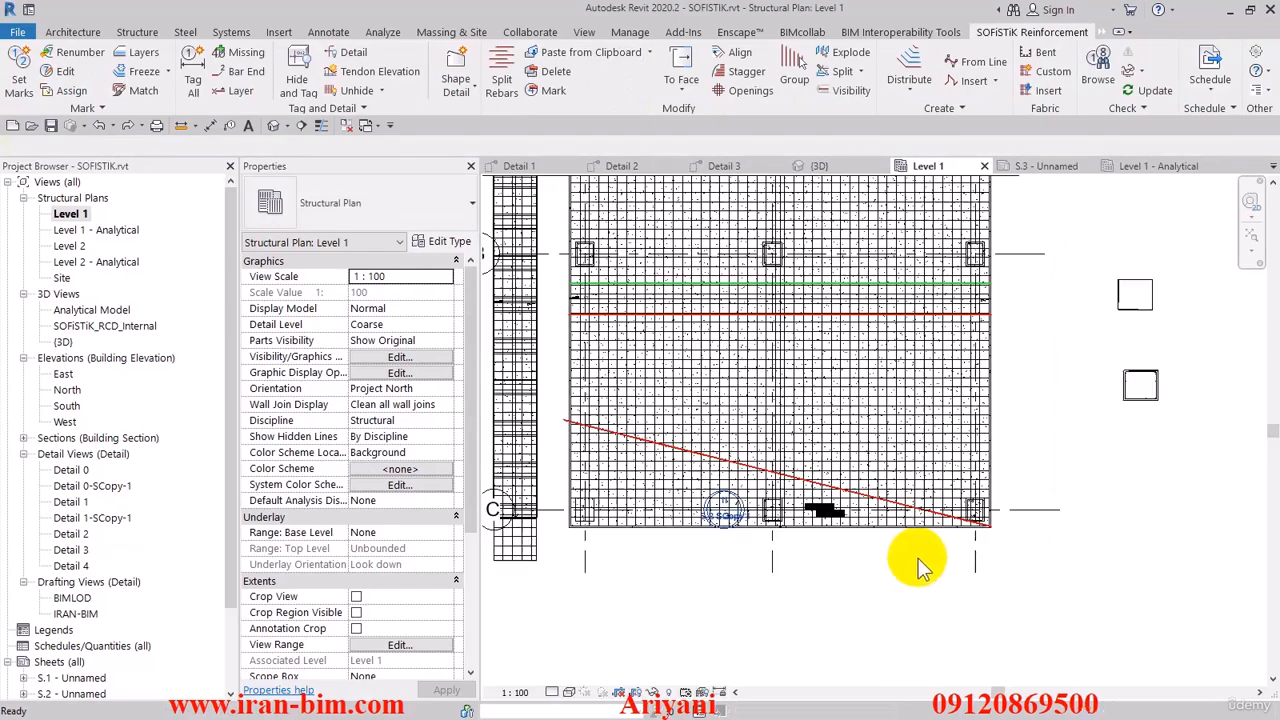
pyautogui.hotkey('ctrl', 'z')
# - Split the vertical slab rebars along the selected horizontal dividing lines, using Bar Length with variable last bar
pyautogui.scroll(-5, 808, 525)
pyautogui.moveTo(806, 525); pyautogui.dragTo(740, 545, button='middle')
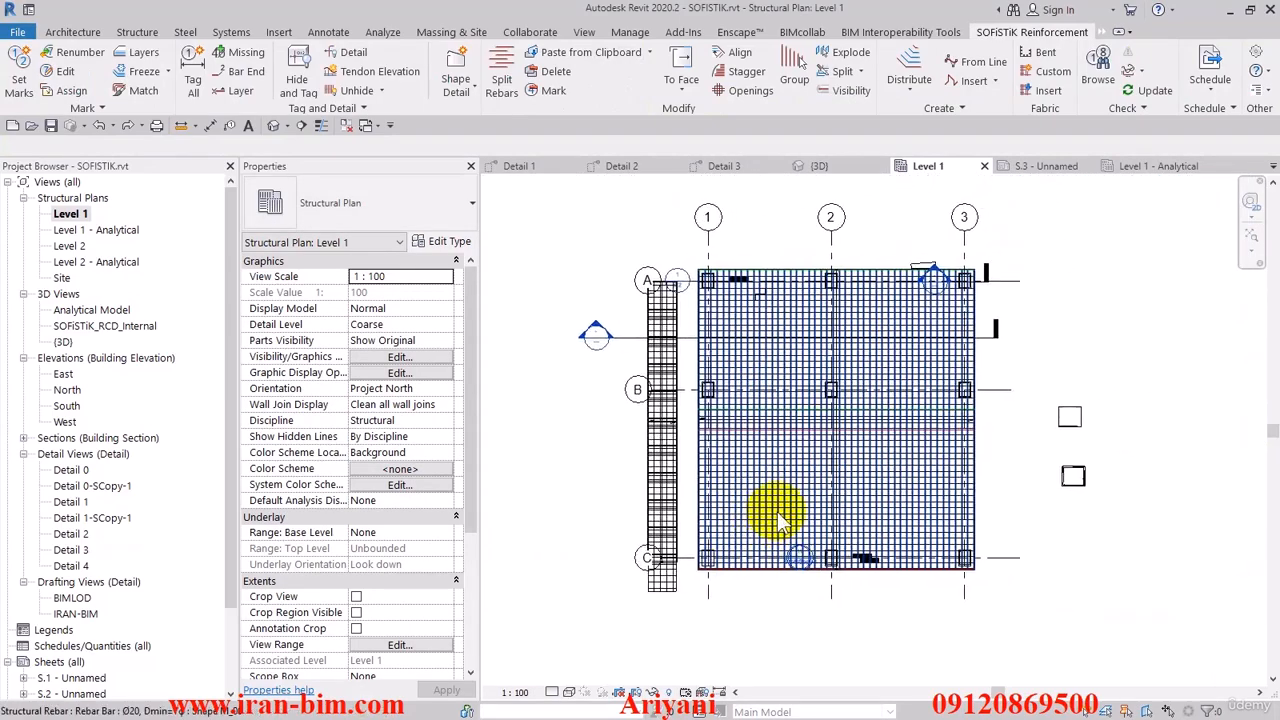
pyautogui.click(501, 72)
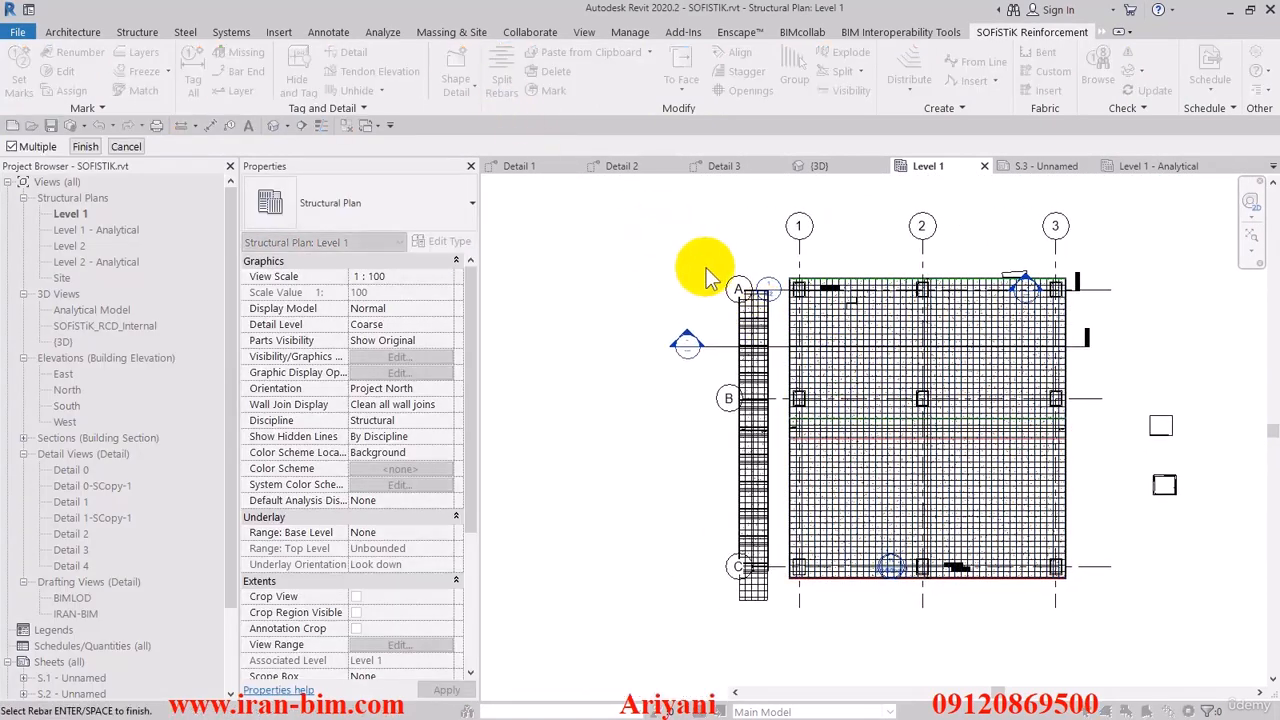
pyautogui.click(85, 146)
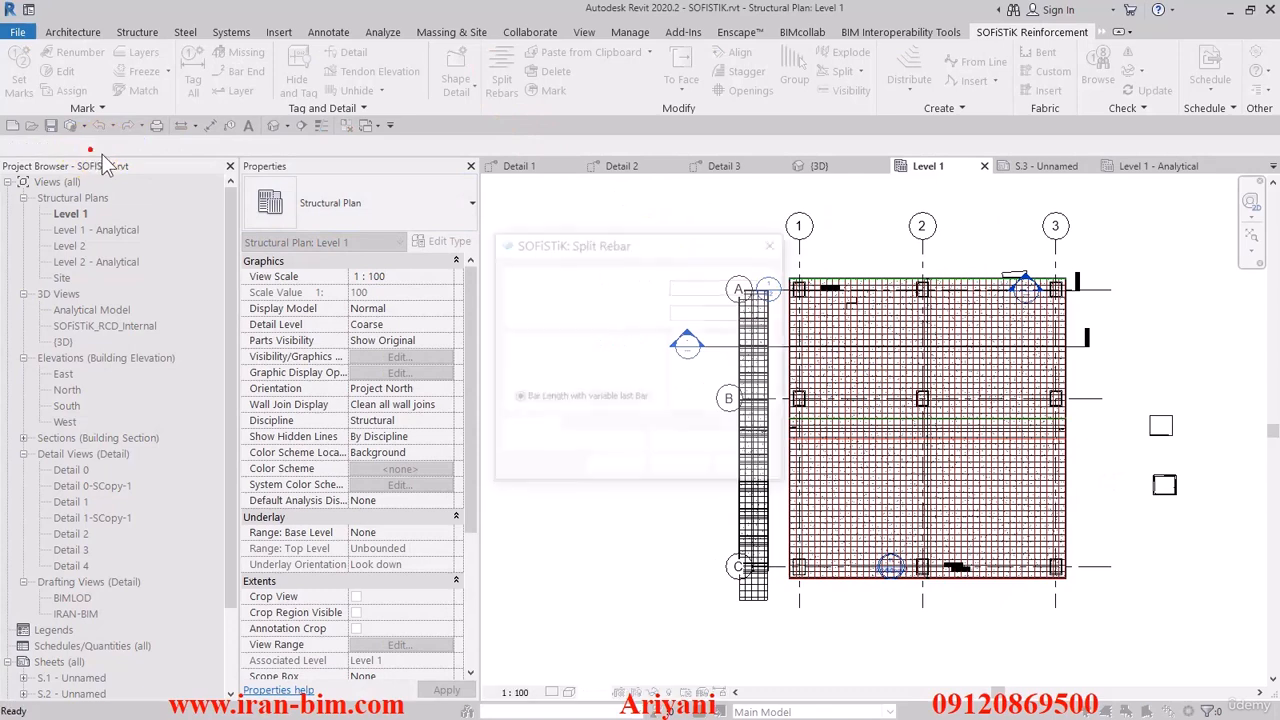
pyautogui.click(678, 446)
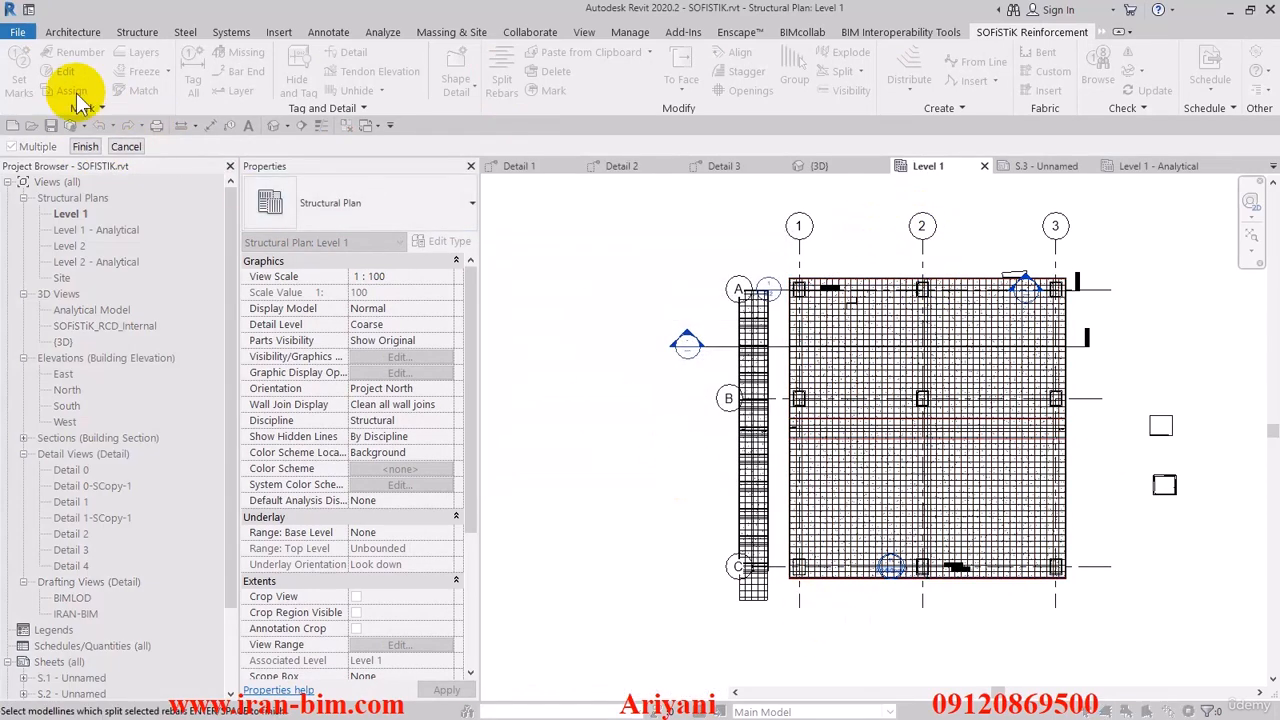
pyautogui.click(85, 146)
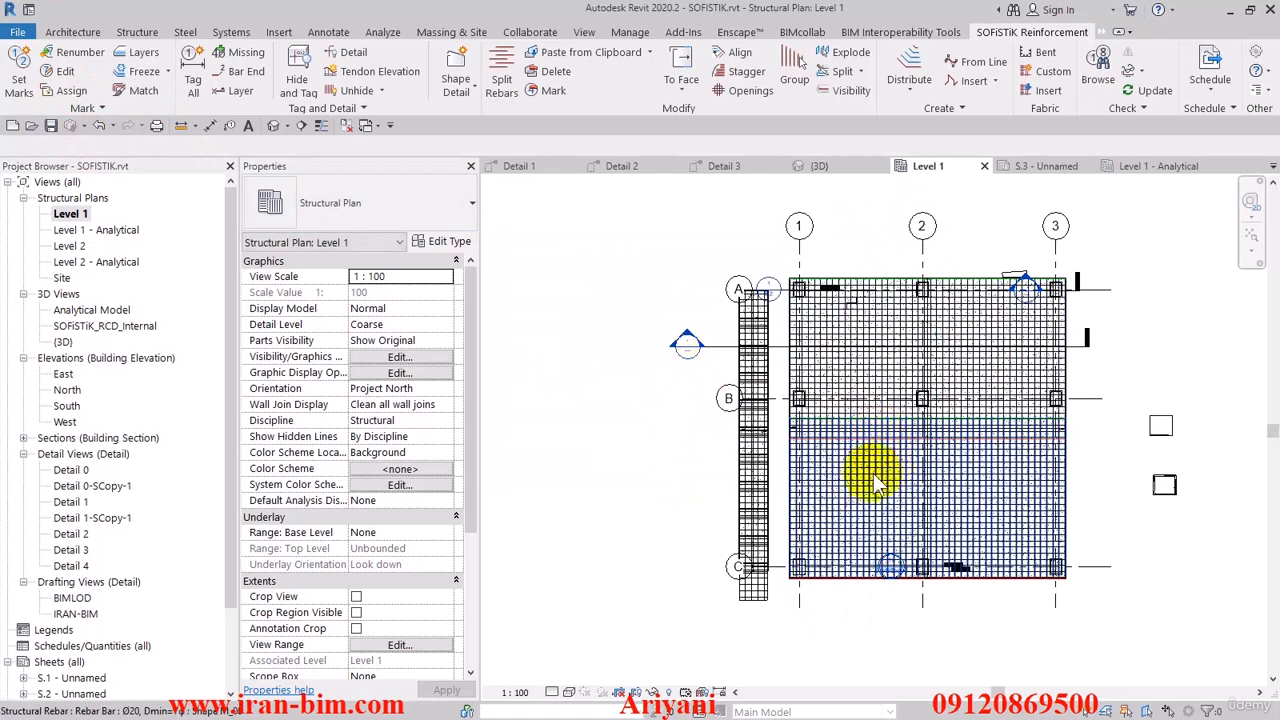
# - Select the upper set of split vertical rebars to check its extent, and clear the selection
pyautogui.click(829, 320)
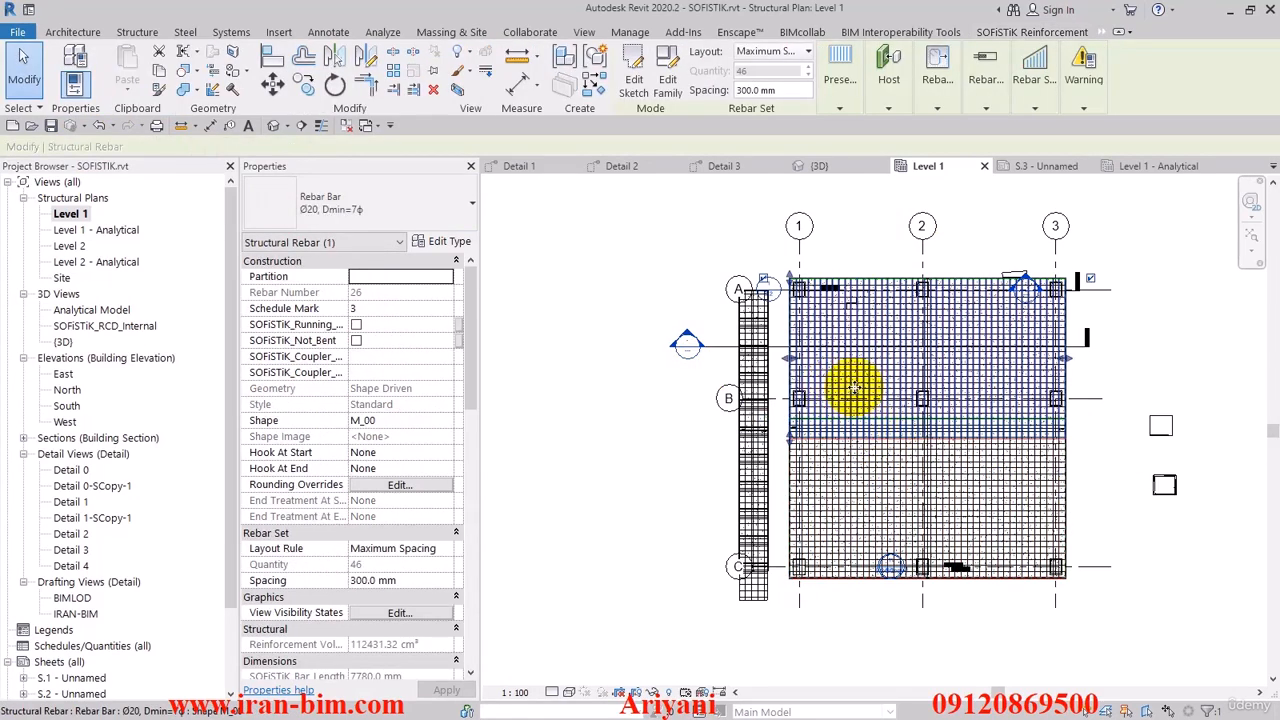
pyautogui.click(612, 491)
pyautogui.scroll(-4, 614, 514)
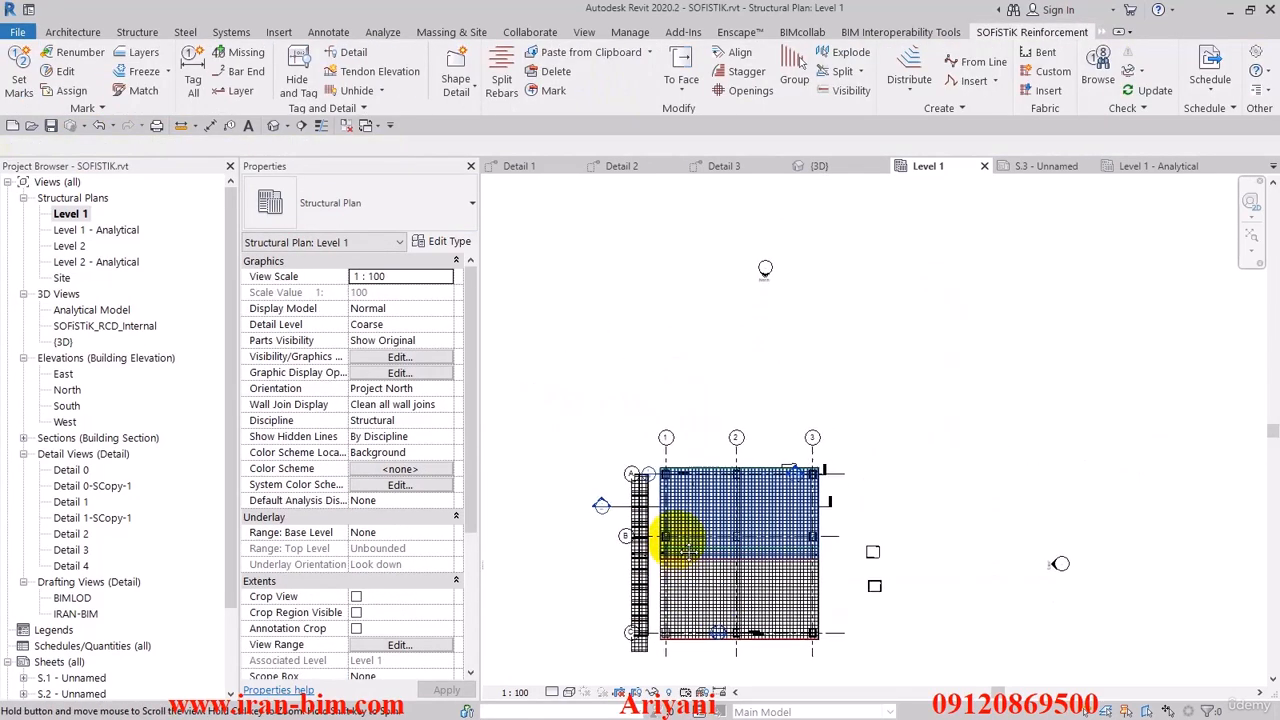